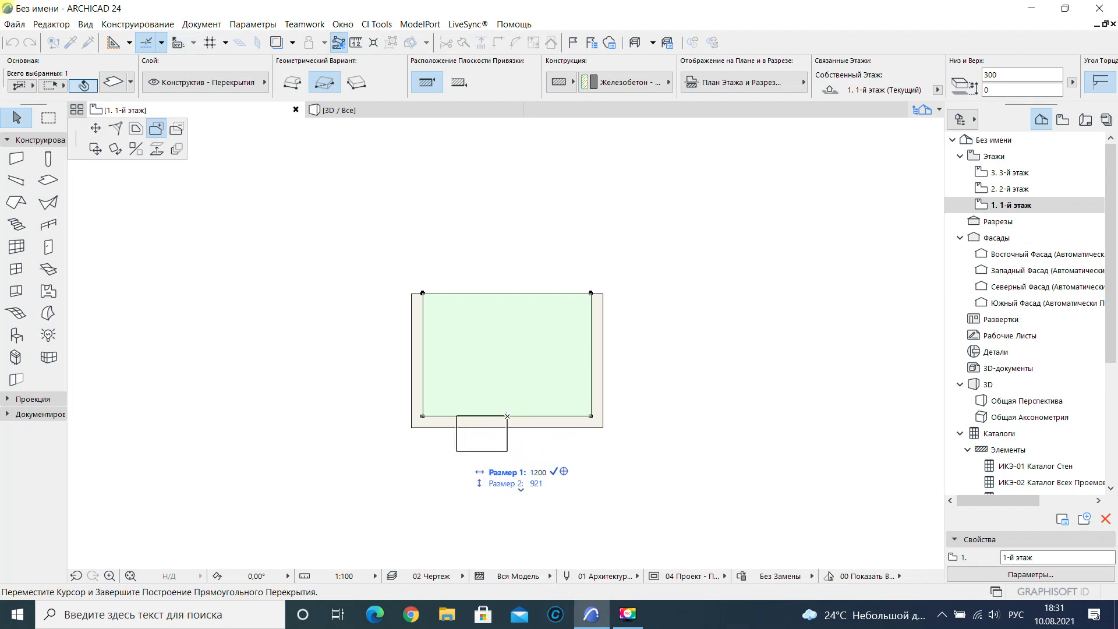
# Add a 1200 mm wide rectangular porch to the slab outside the lower wall and extend its side edge outward by 1200 mm.
pyautogui.click(488, 456)
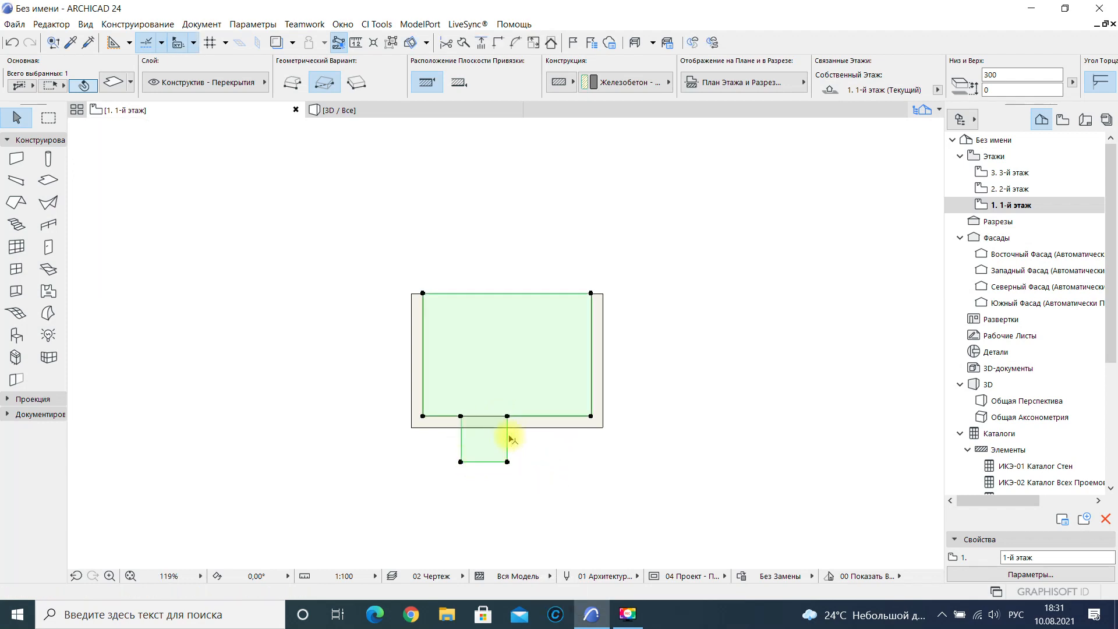
pyautogui.click(508, 437)
pyautogui.click(156, 128)
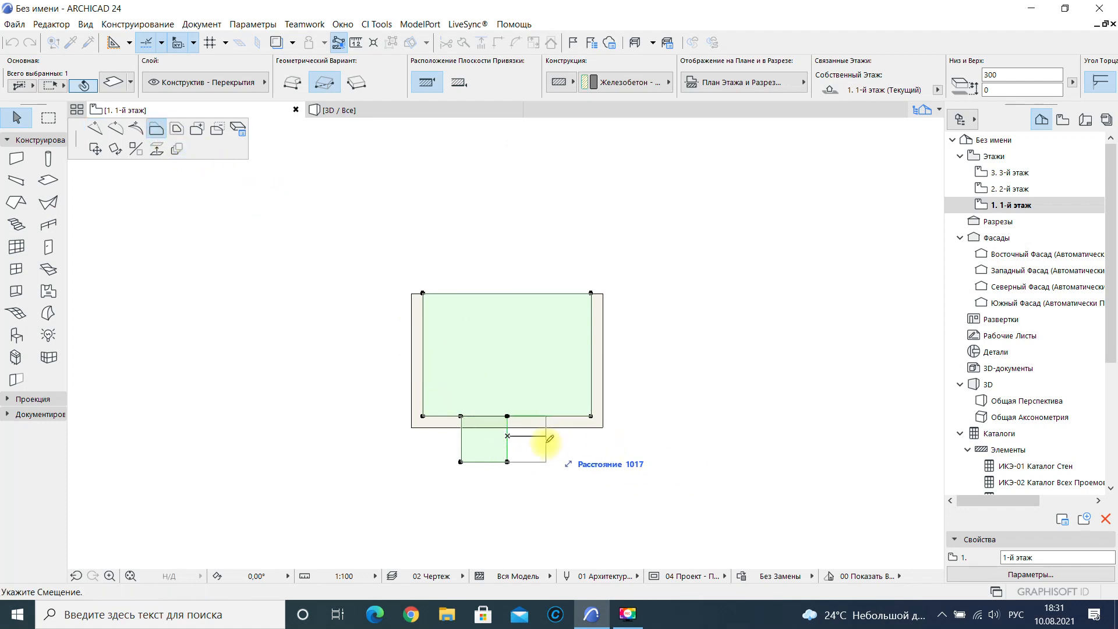
pyautogui.write('1200')
pyautogui.press('Return')
pyautogui.press('Escape')
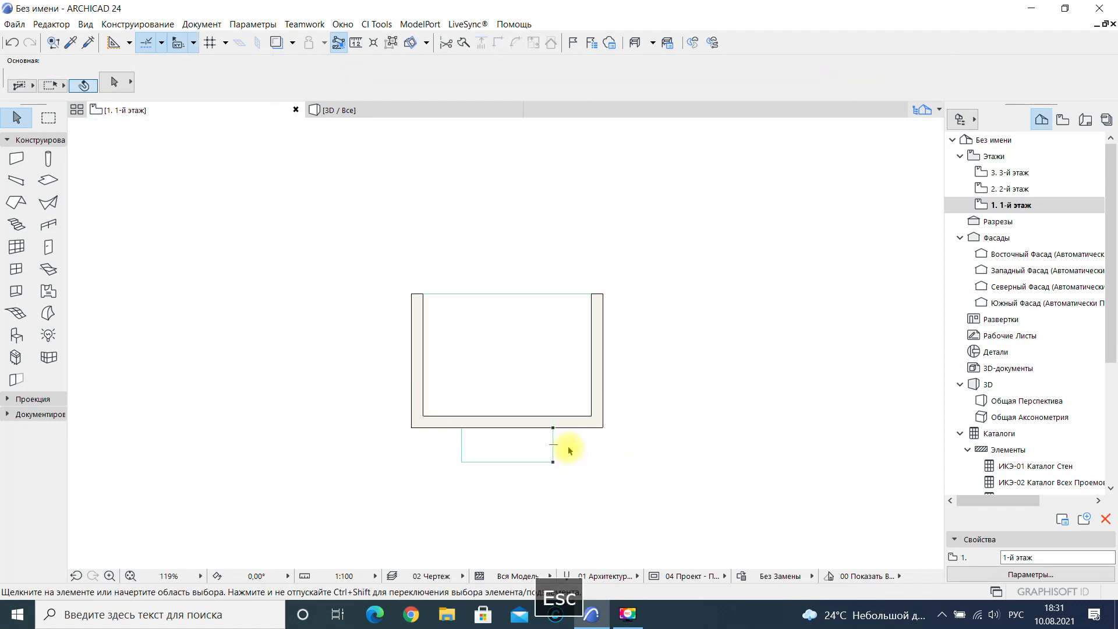
# Configure the default roof with the ОБЩИЙ - ВНУТРЕННЕЕ ИСПОЛЬЗОВАНИЕ material, an offset-type overhang and a 40° pitch.
pyautogui.click(16, 202)
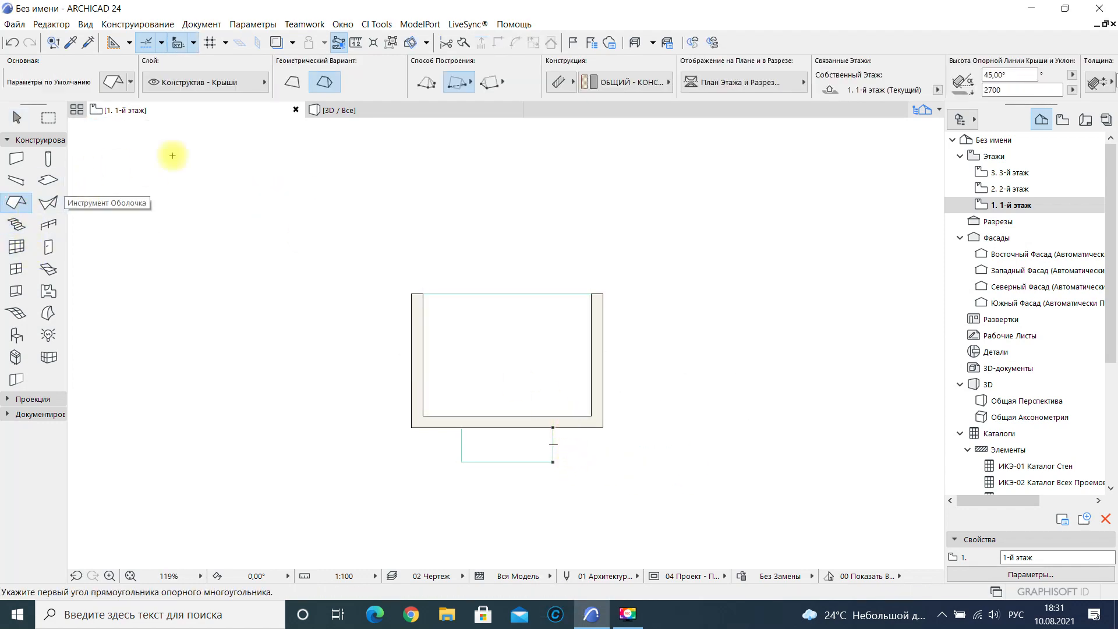
pyautogui.click(108, 84)
pyautogui.click(594, 172)
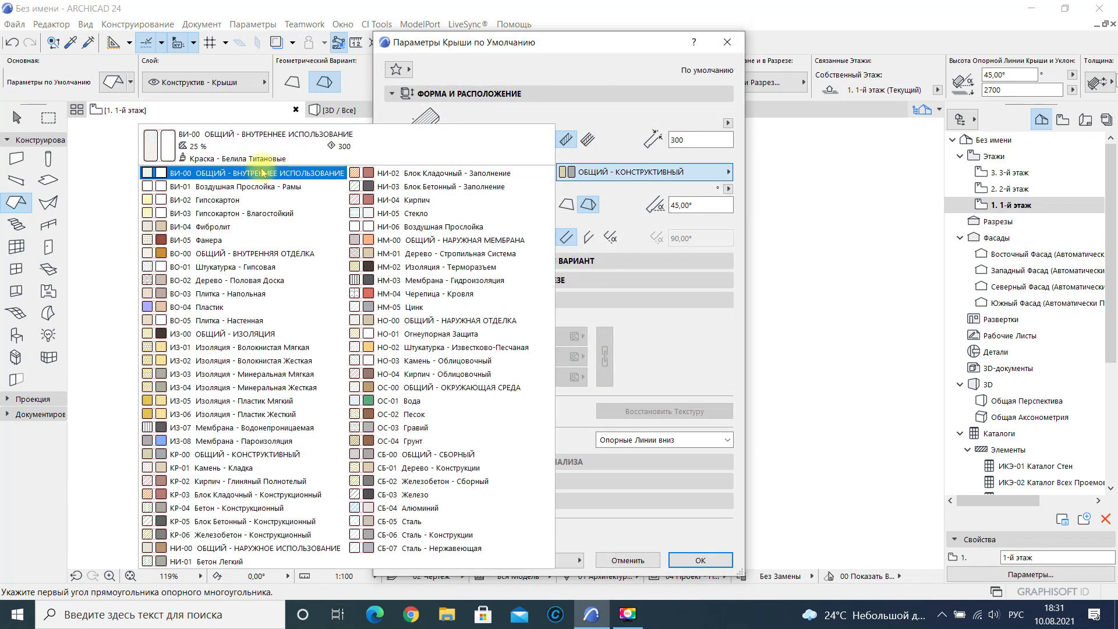
pyautogui.click(468, 343)
pyautogui.click(443, 260)
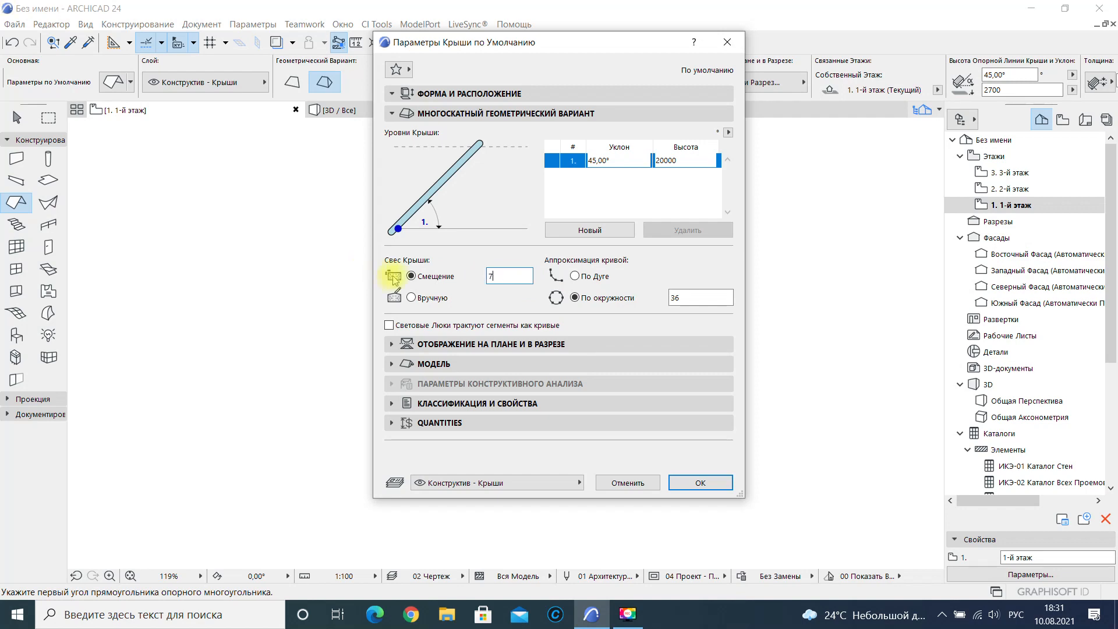
pyautogui.click(464, 94)
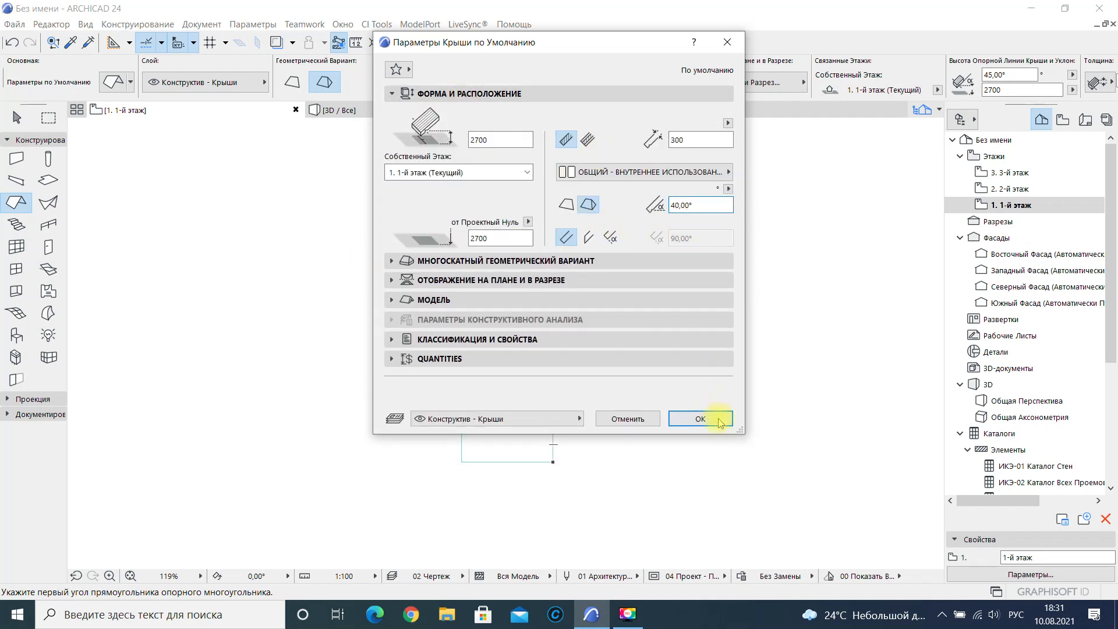
pyautogui.click(700, 419)
# Draw the roof's 5000 by 3500 mm base rectangle over the outer corners of the walls.
pyautogui.click(413, 293)
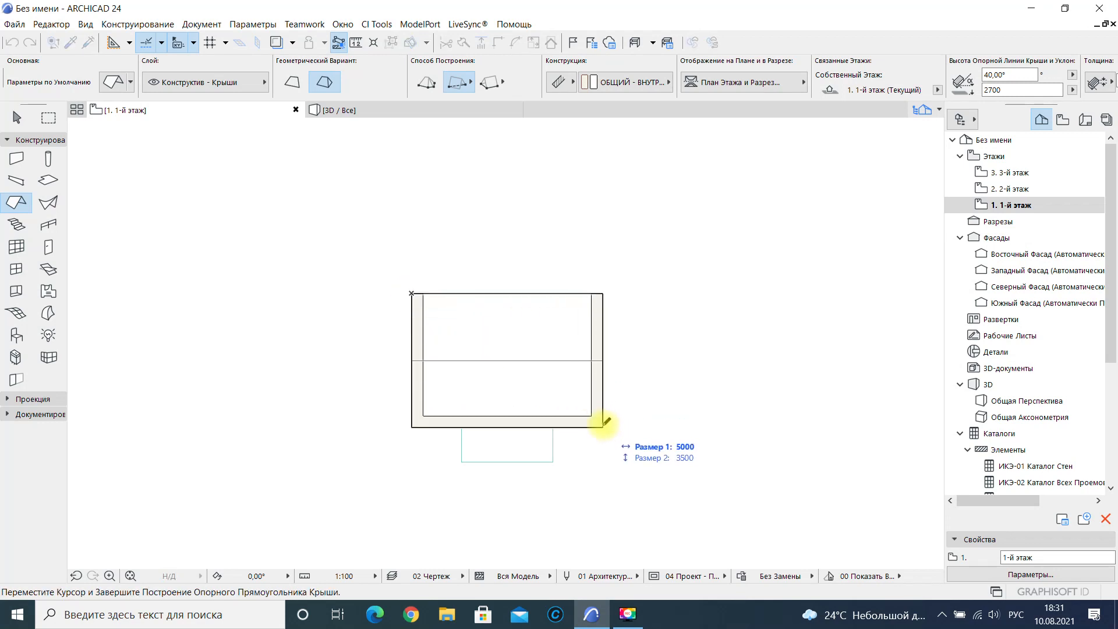
pyautogui.click(603, 426)
pyautogui.press('Escape')
# Add a rectangular extension to the roof outline so that it covers the porch slab.
pyautogui.click(602, 431)
pyautogui.click(603, 426)
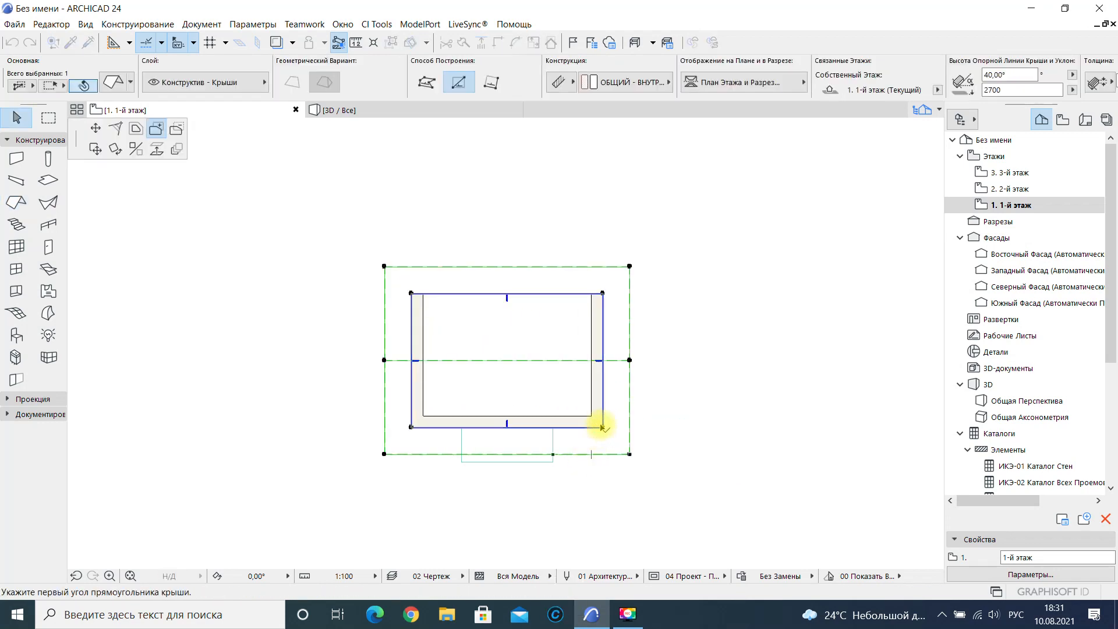
pyautogui.click(461, 460)
pyautogui.press('Escape')
# In the 3D view, stretch the ridge end of the porch roof outward to form a vertical gable with a 90° slope.
pyautogui.click(431, 109)
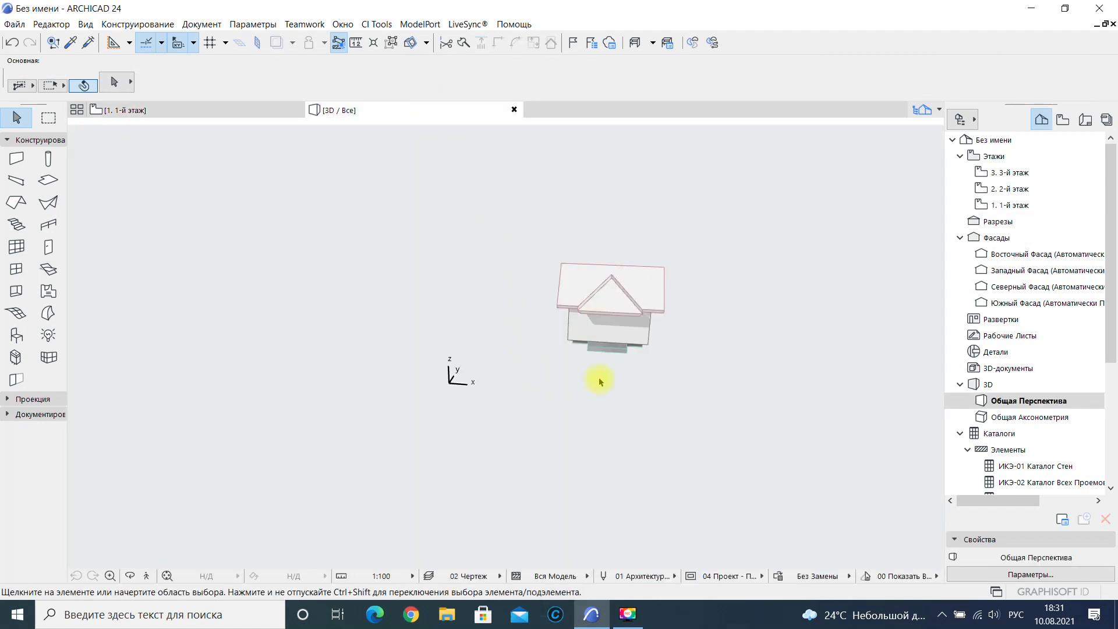
pyautogui.scroll(6, 639, 320)
pyautogui.keyDown('shift'); pyautogui.moveTo(646, 317); pyautogui.dragTo(554, 292, button='middle'); pyautogui.keyUp('shift')
pyautogui.click(553, 212)
pyautogui.click(561, 205)
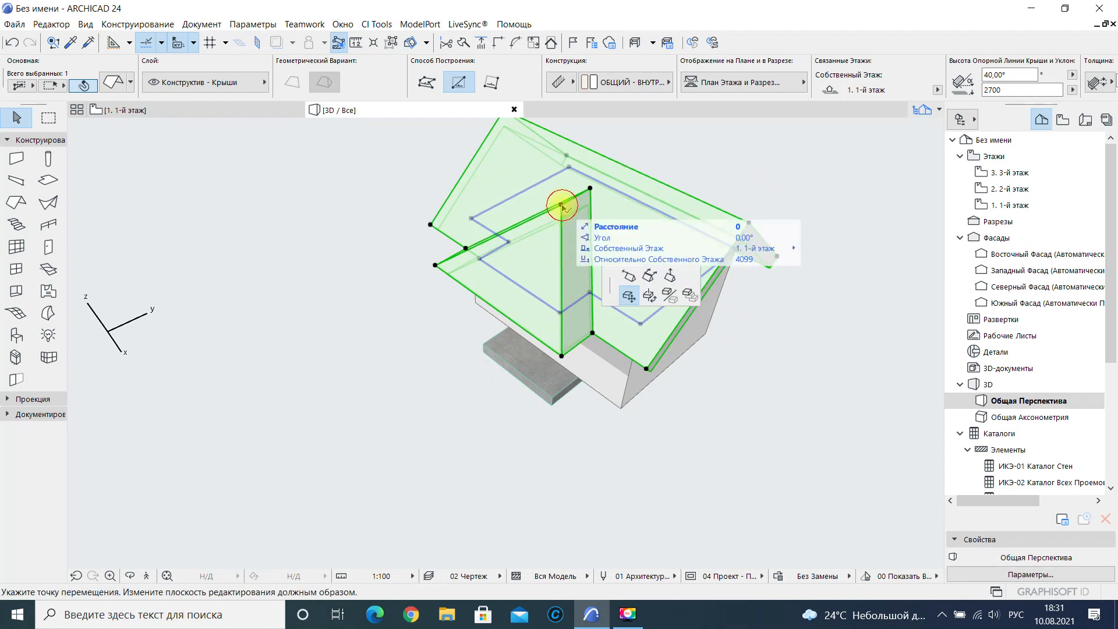
pyautogui.click(94, 129)
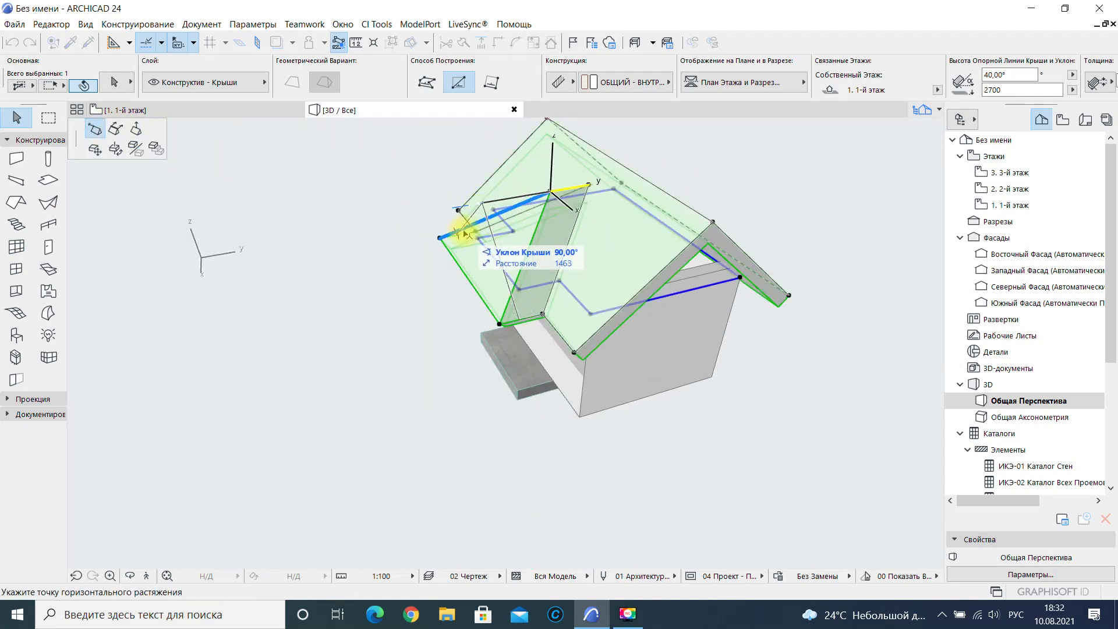
pyautogui.click(466, 235)
pyautogui.press('Escape')
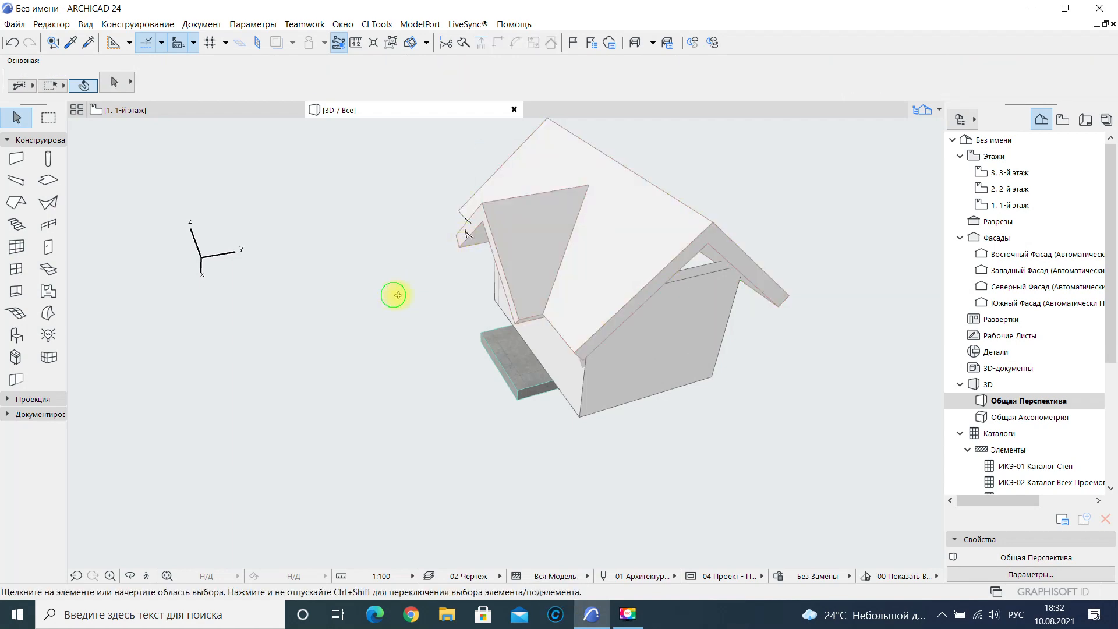
# Select the house walls and set their base elevation to -800 mm.
pyautogui.moveTo(397, 295); pyautogui.dragTo(623, 307)
pyautogui.click(668, 397)
pyautogui.click(651, 441)
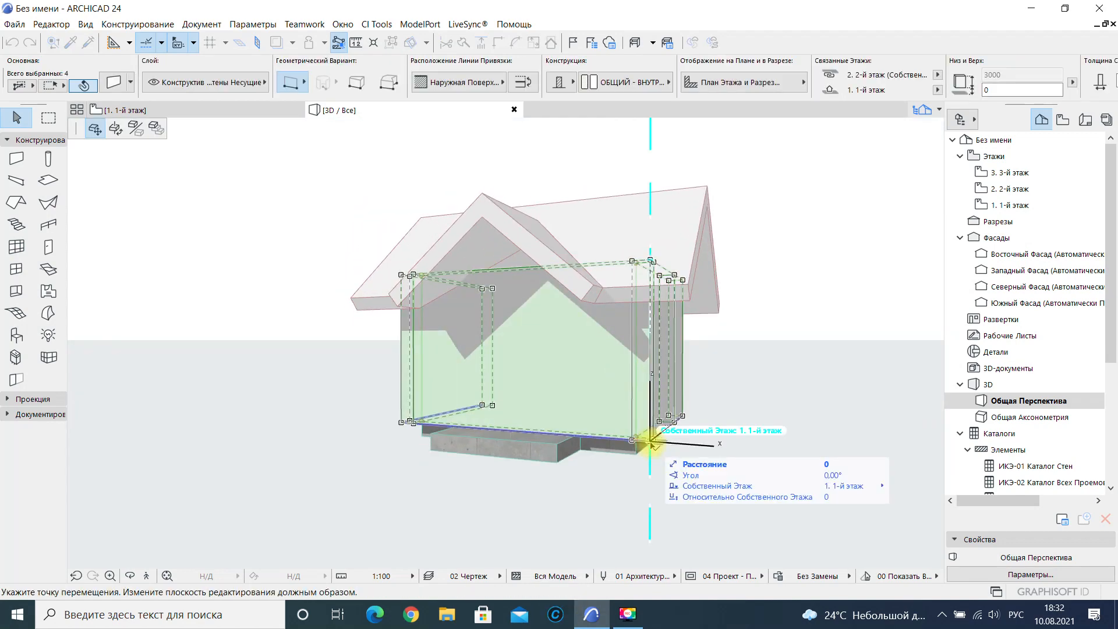
pyautogui.press('Escape')
pyautogui.write('-')
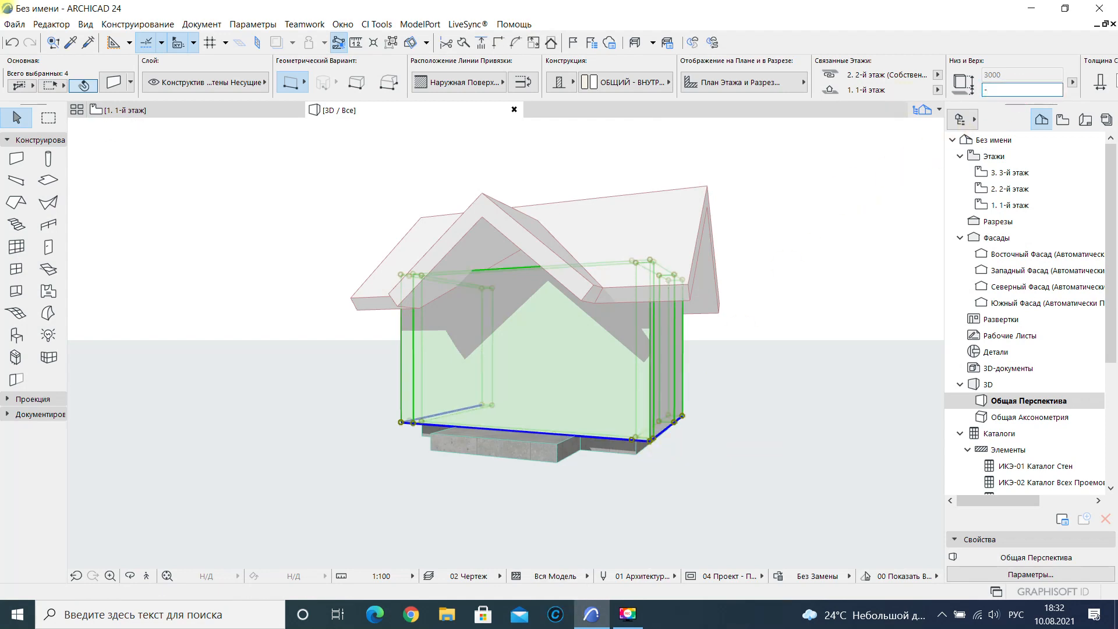
pyautogui.write('800')
pyautogui.press('Return')
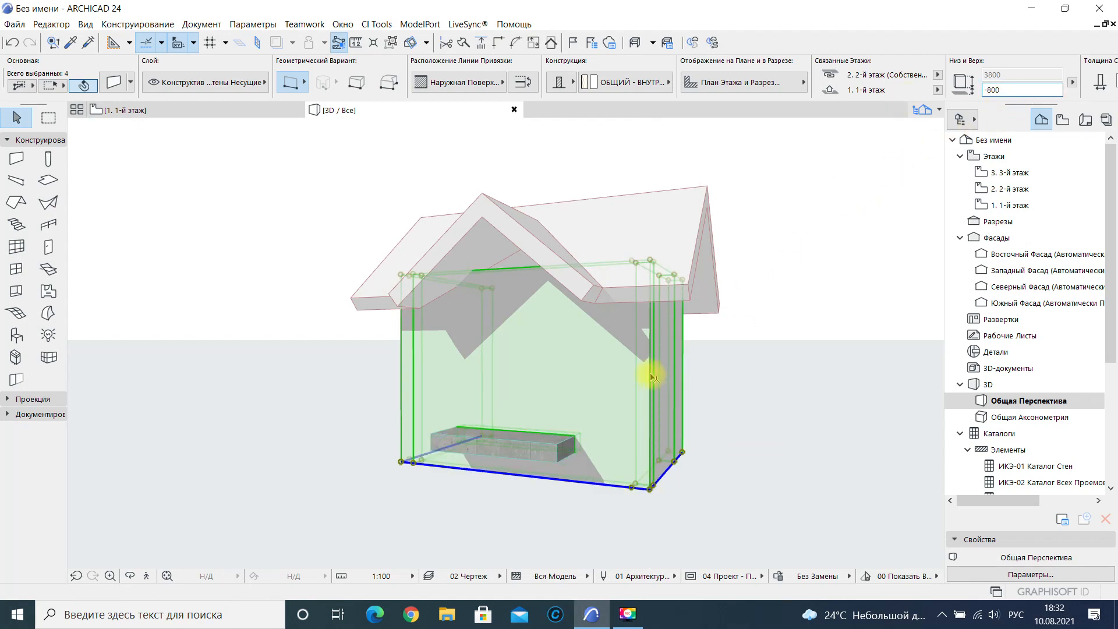
pyautogui.press('Escape')
# Place a Балконный Блок 01 24 window and door unit, 1800 by 2400 mm, in the front wall above the porch.
pyautogui.keyDown('shift'); pyautogui.moveTo(530, 466); pyautogui.dragTo(624, 460, button='middle'); pyautogui.keyUp('shift')
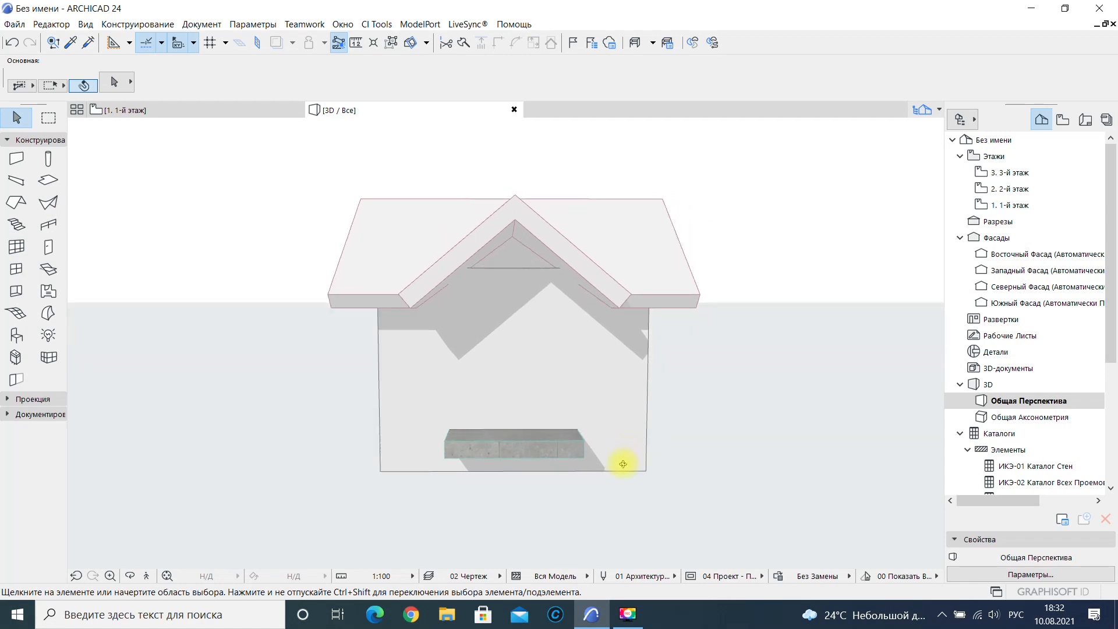
pyautogui.click(607, 373)
pyautogui.keyDown('shift'); pyautogui.moveTo(608, 374); pyautogui.dragTo(547, 395, button='middle'); pyautogui.keyUp('shift')
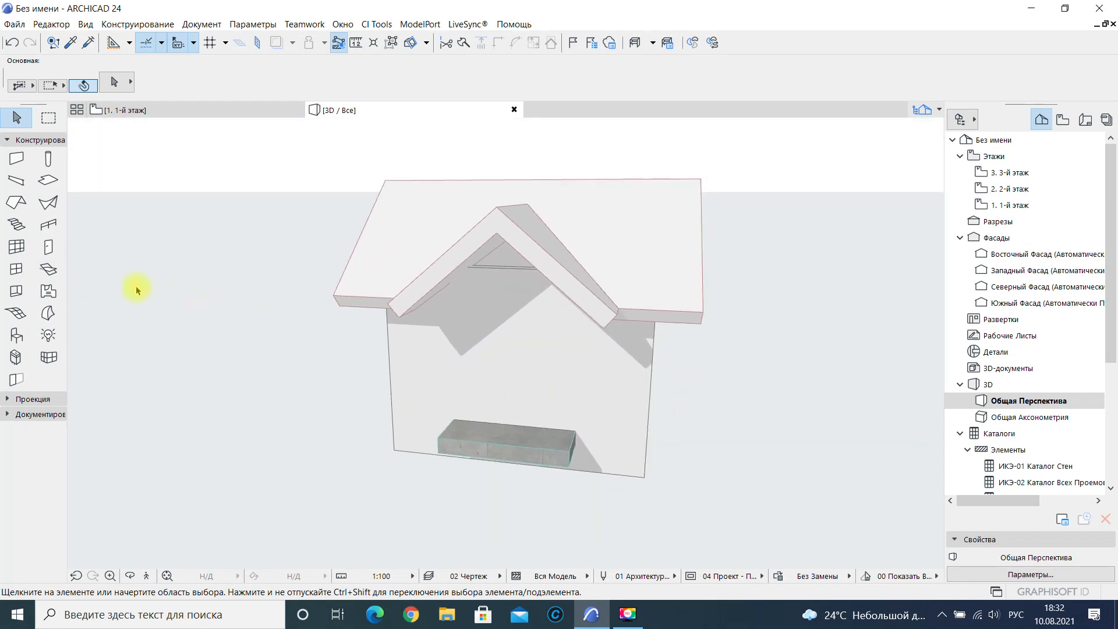
pyautogui.click(18, 271)
pyautogui.hotkey('ctrl', 't')
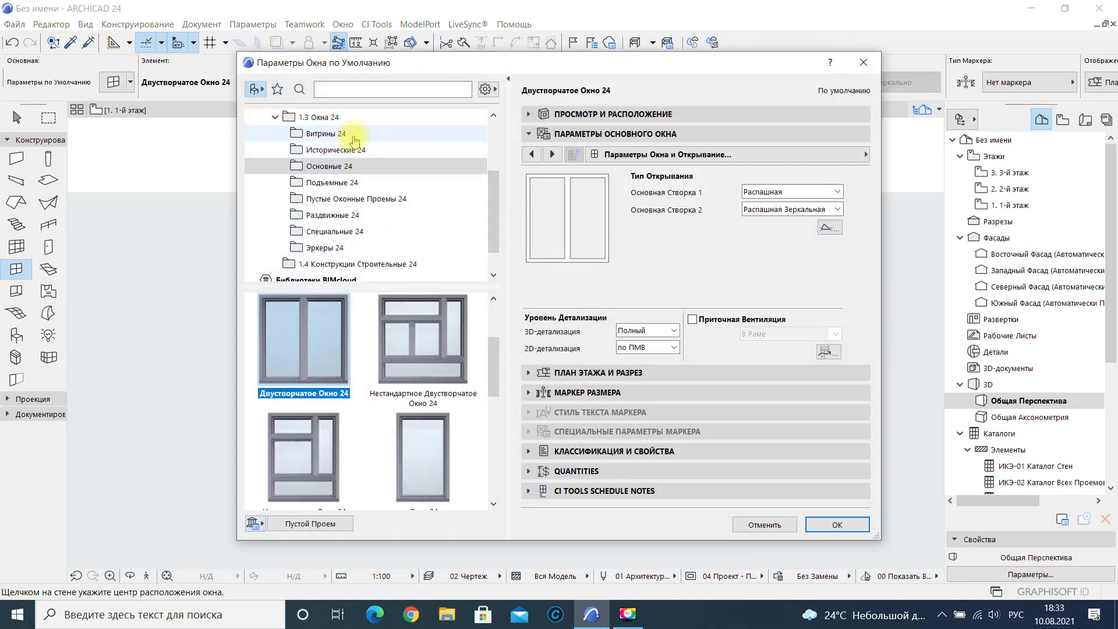
pyautogui.scroll(1, 352, 146)
pyautogui.click(350, 150)
pyautogui.click(302, 341)
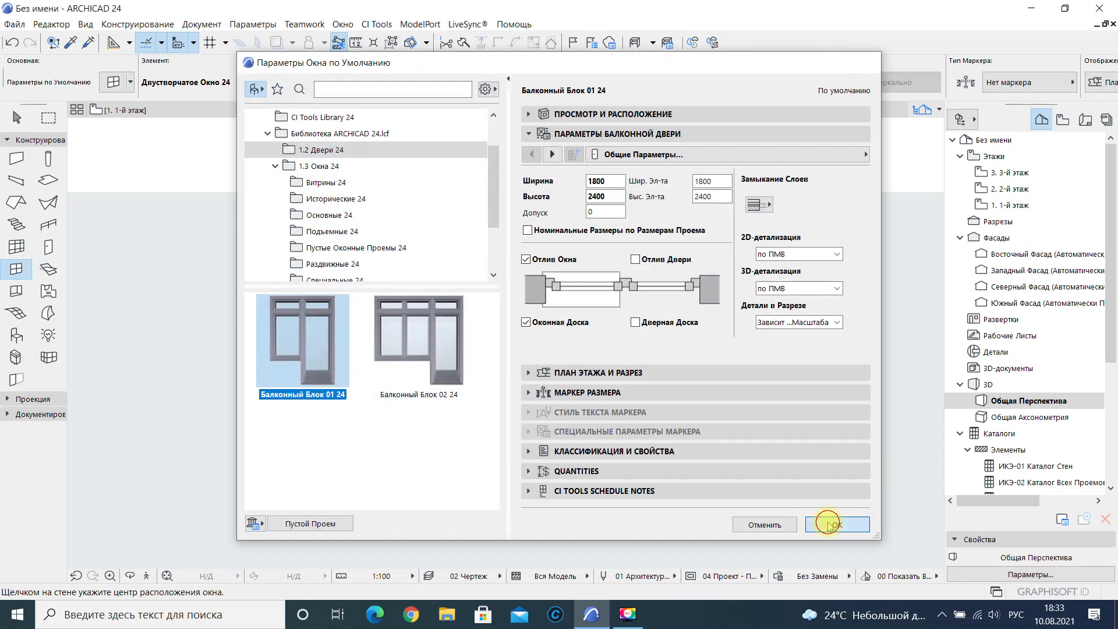
pyautogui.click(828, 524)
pyautogui.click(516, 368)
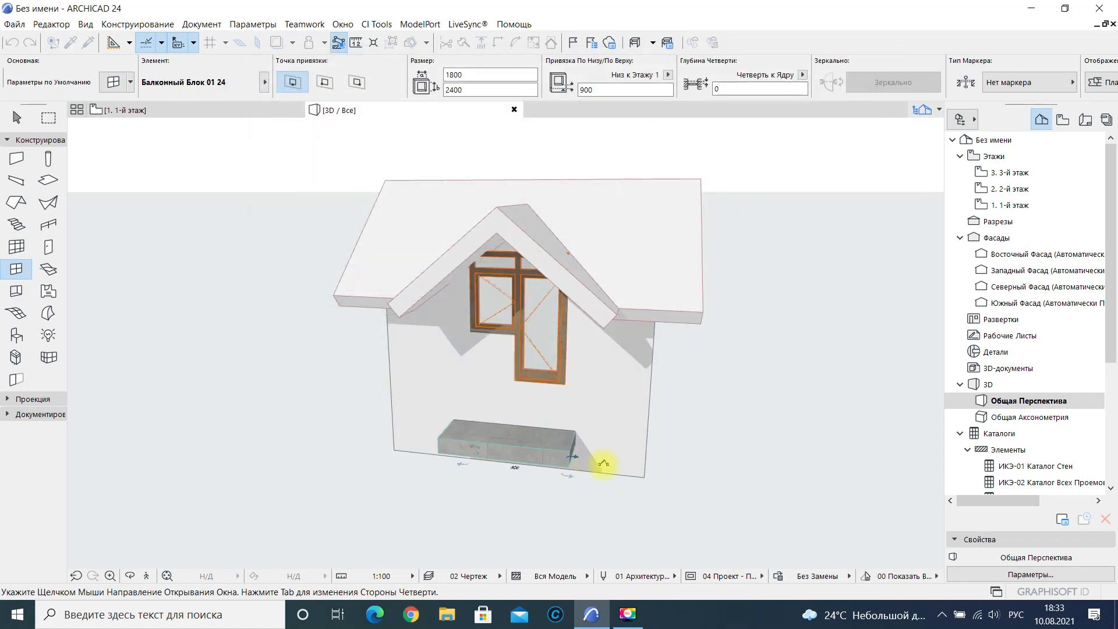
pyautogui.press('Escape')
# On the 1-й этаж floor plan, shift the balcony unit slightly along the front wall toward the wall's left end.
pyautogui.doubleClick(1013, 205)
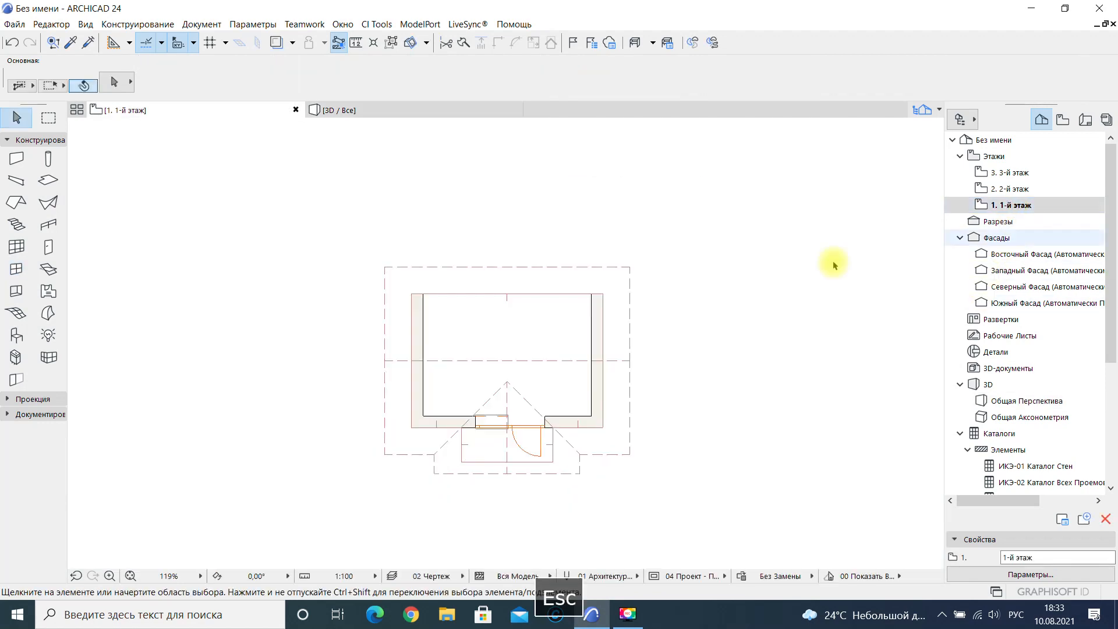
pyautogui.click(548, 428)
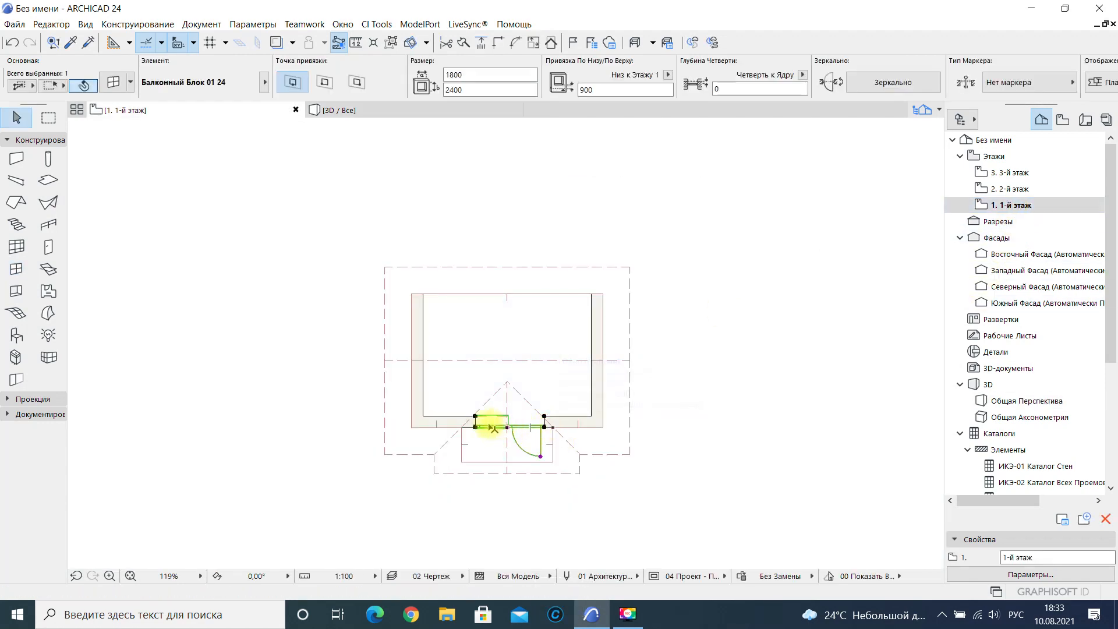
pyautogui.scroll(4, 586, 425)
pyautogui.click(606, 407)
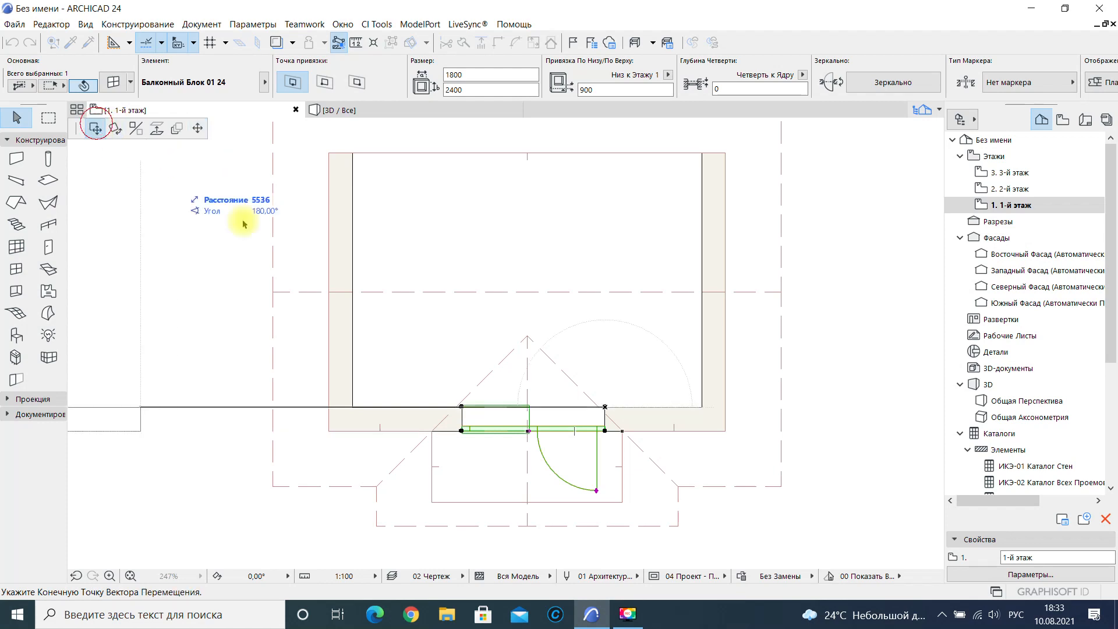
pyautogui.click(603, 411)
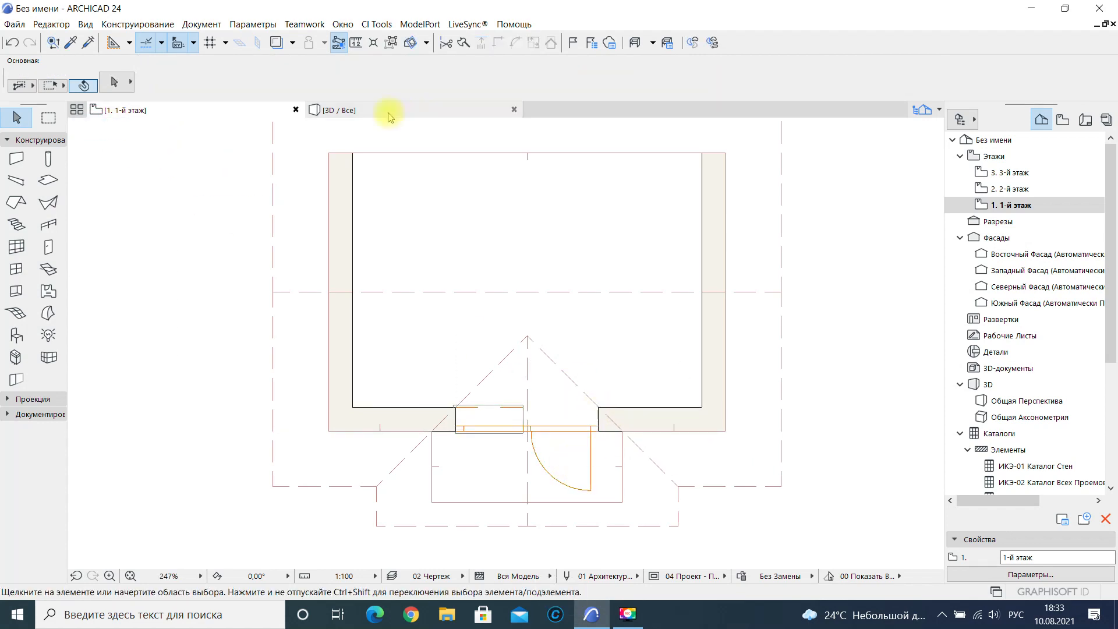
# In the 3D view, lower the balcony unit vertically so that its door sits on the porch slab.
pyautogui.click(386, 110)
pyautogui.click(557, 385)
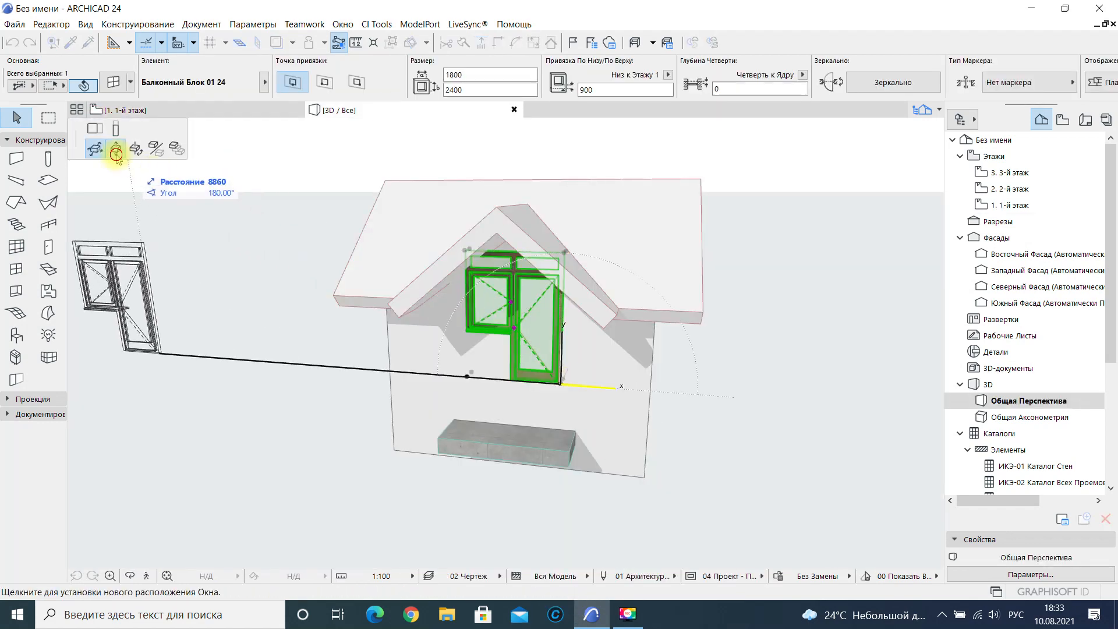
pyautogui.press('Escape')
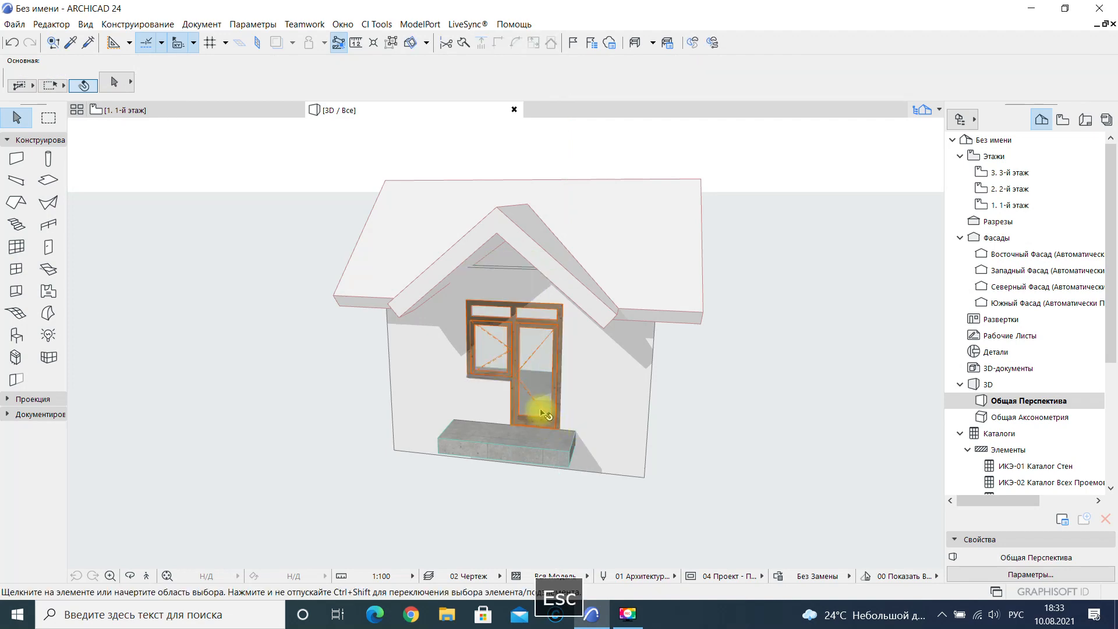
# Select the house walls and stretch their tops upward well beyond the roof ridge.
pyautogui.scroll(2, 532, 374)
pyautogui.keyDown('shift'); pyautogui.moveTo(554, 371); pyautogui.dragTo(563, 271, button='middle'); pyautogui.keyUp('shift')
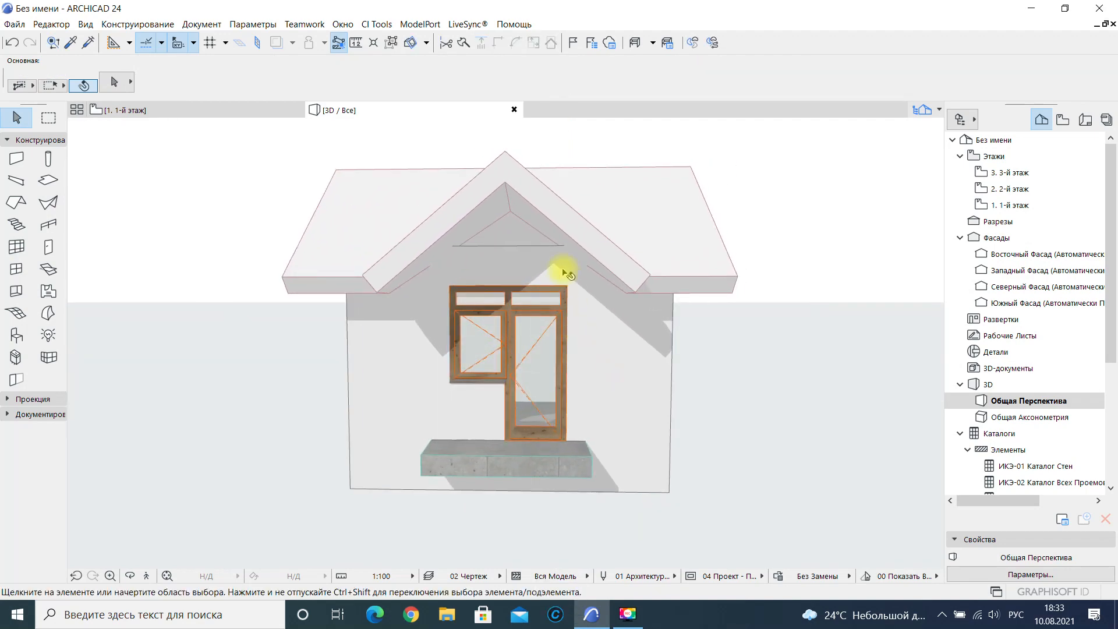
pyautogui.click(609, 357)
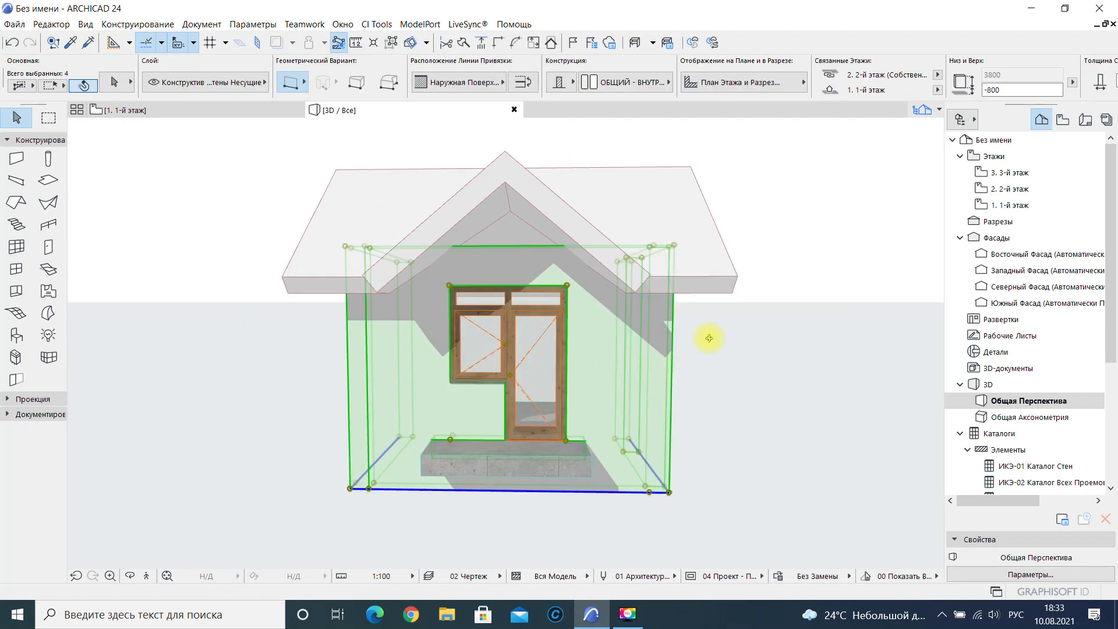
pyautogui.keyDown('shift'); pyautogui.moveTo(708, 339); pyautogui.dragTo(532, 294, button='middle'); pyautogui.keyUp('shift')
pyautogui.click(504, 267)
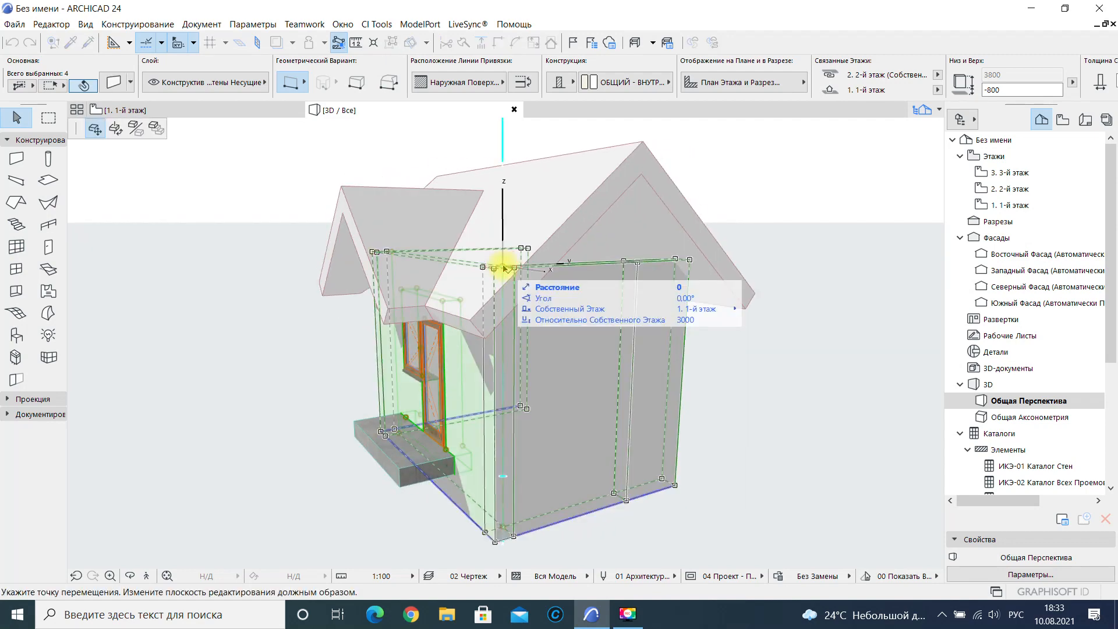
pyautogui.press('Escape')
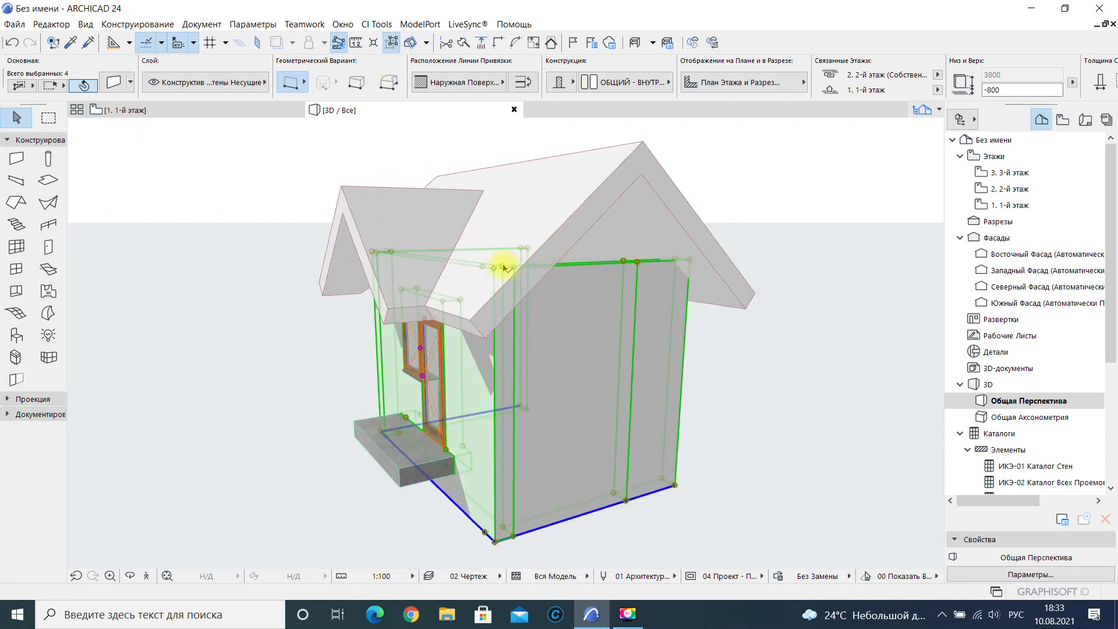
pyautogui.click(504, 268)
pyautogui.click(116, 128)
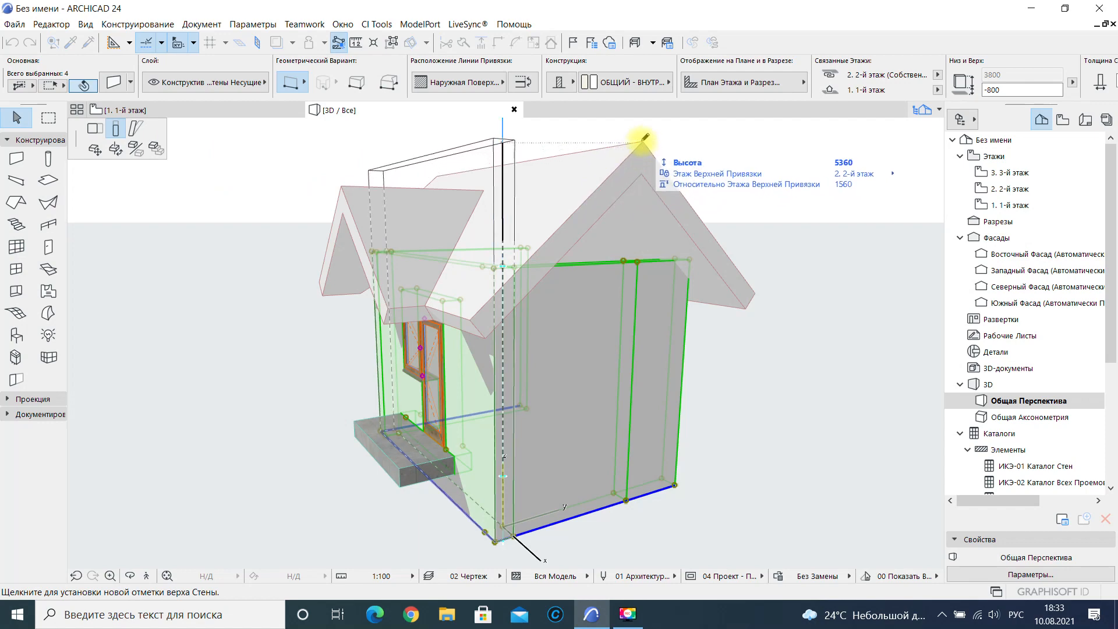
pyautogui.scroll(-3, 642, 141)
pyautogui.moveTo(642, 141); pyautogui.dragTo(513, 346, button='middle')
pyautogui.click(532, 236)
pyautogui.press('Escape')
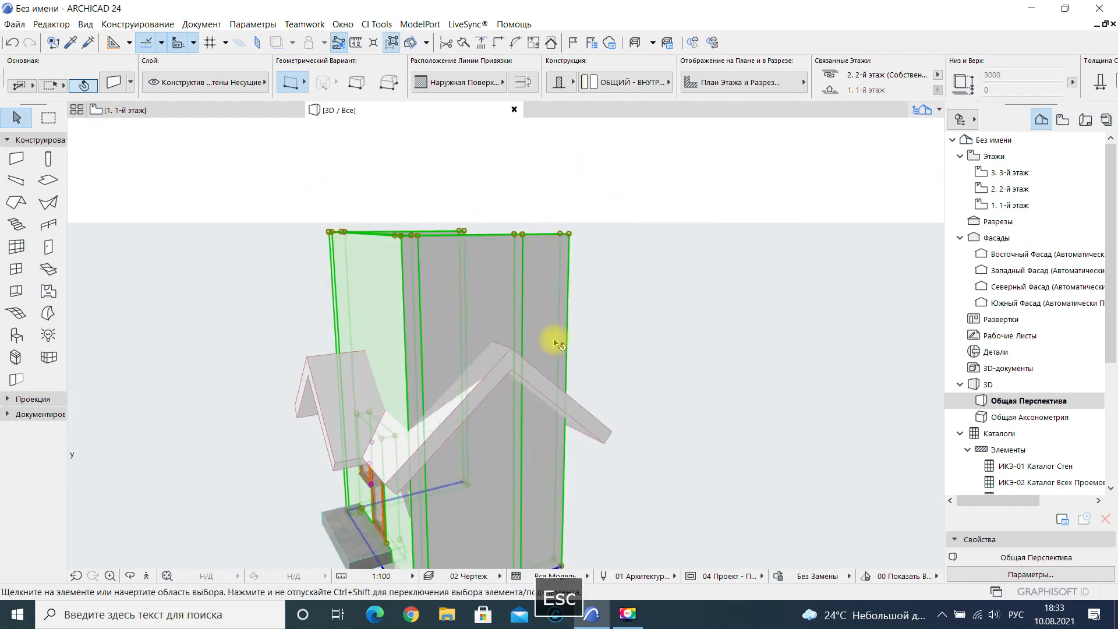
# Split the multi-plane roof into single-plane roofs and select the rear roof plane.
pyautogui.click(540, 388)
pyautogui.keyDown('shift'); pyautogui.moveTo(536, 391); pyautogui.dragTo(599, 357, button='middle'); pyautogui.keyUp('shift')
pyautogui.rightClick(684, 319)
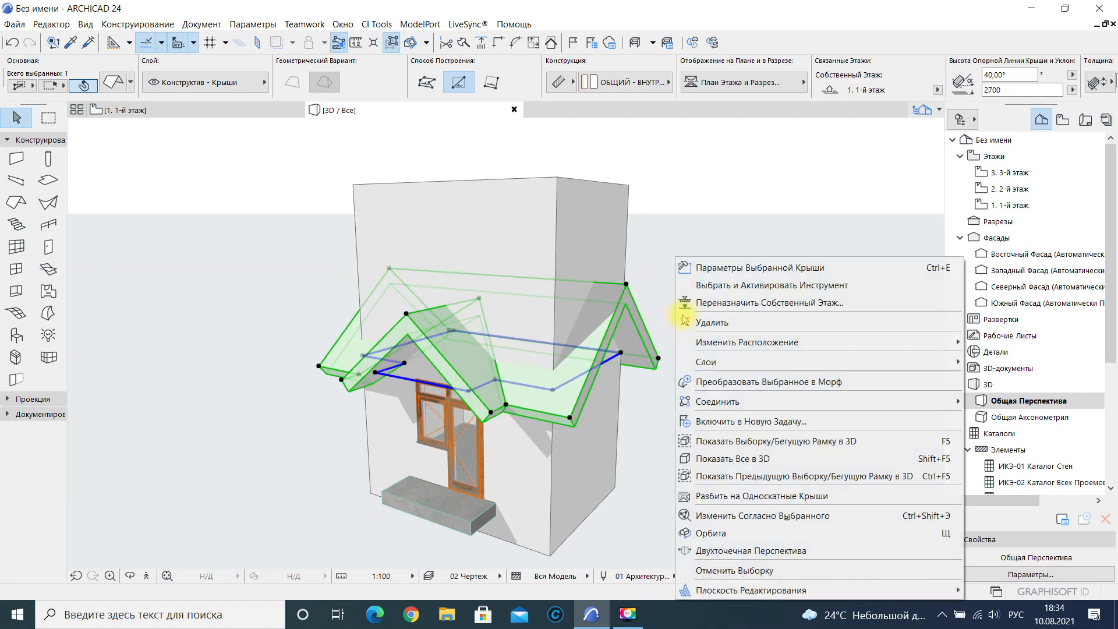
pyautogui.click(767, 498)
pyautogui.click(641, 262)
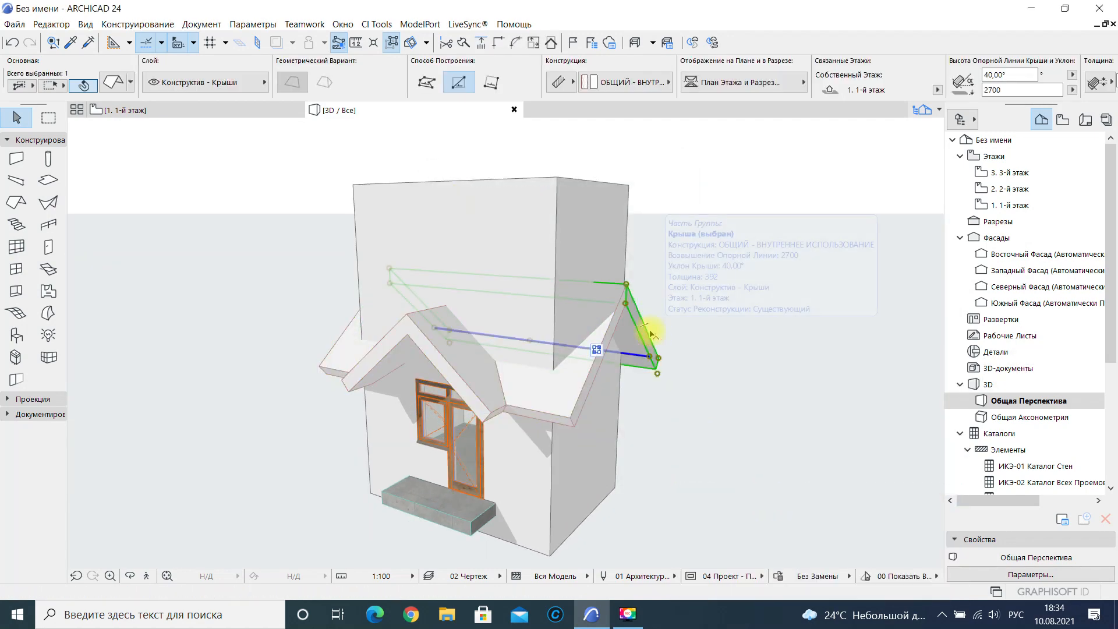
# Delete the rear roof plane, and on the 1-й этаж plan split the side walls at the ridge line and delete their rear parts.
pyautogui.press('Delete')
pyautogui.doubleClick(1001, 205)
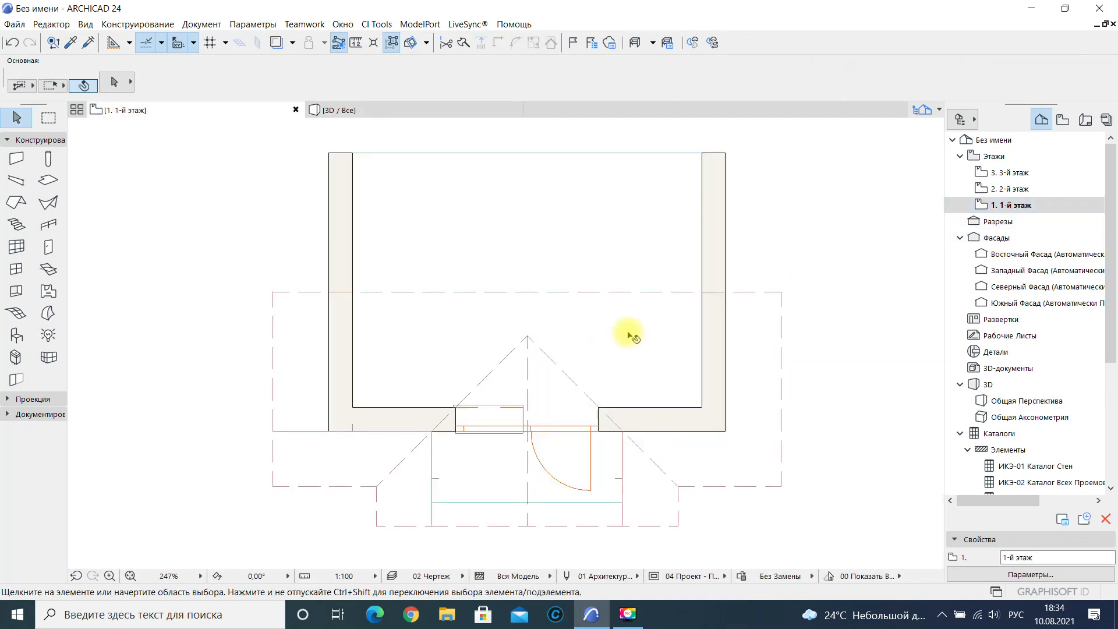
pyautogui.click(764, 294)
pyautogui.click(744, 291)
pyautogui.click(744, 239)
pyautogui.press('Escape')
pyautogui.moveTo(739, 239); pyautogui.dragTo(748, 262, button='middle')
pyautogui.click(718, 237)
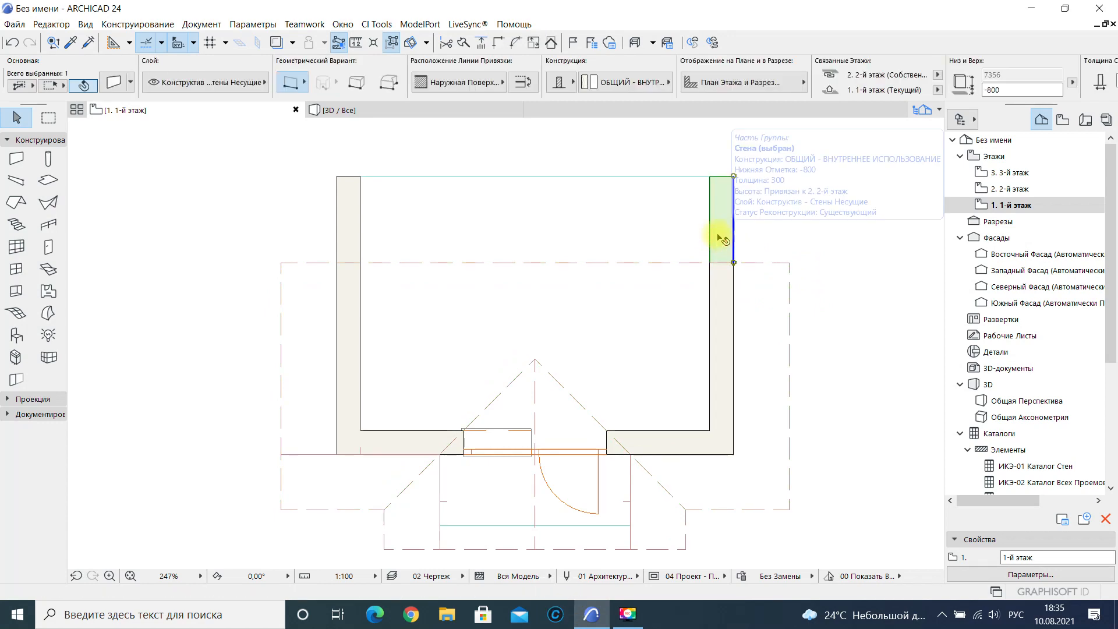
pyautogui.press('Delete')
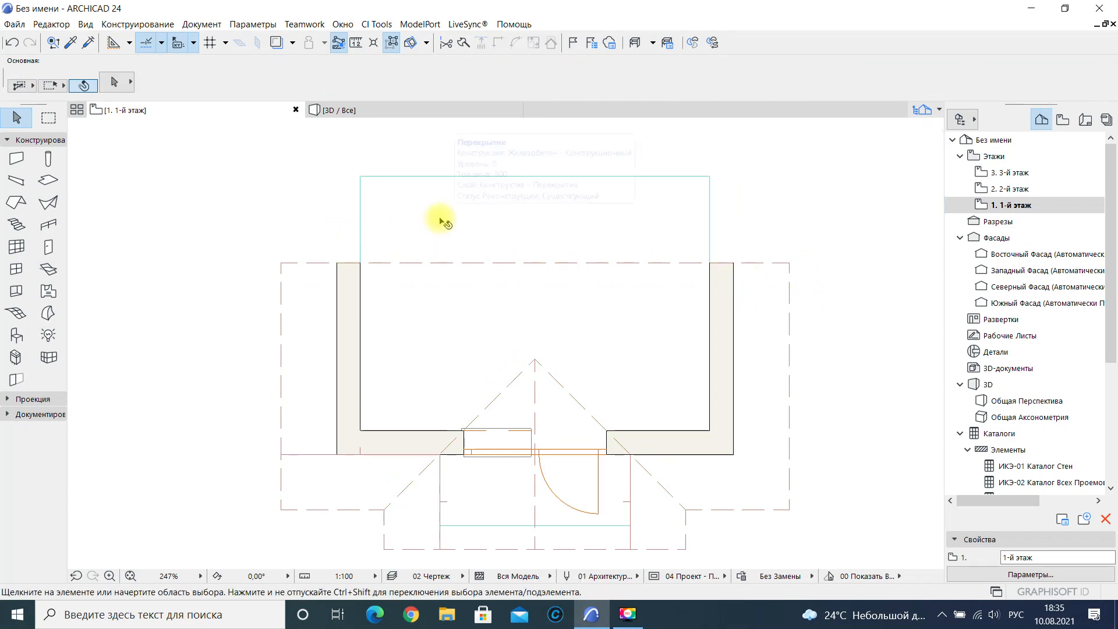
# Pull the floor slab's rear edge in to the roof ridge line so it ends flush with the shortened side walls.
pyautogui.click(443, 221)
pyautogui.click(512, 176)
pyautogui.press('Escape')
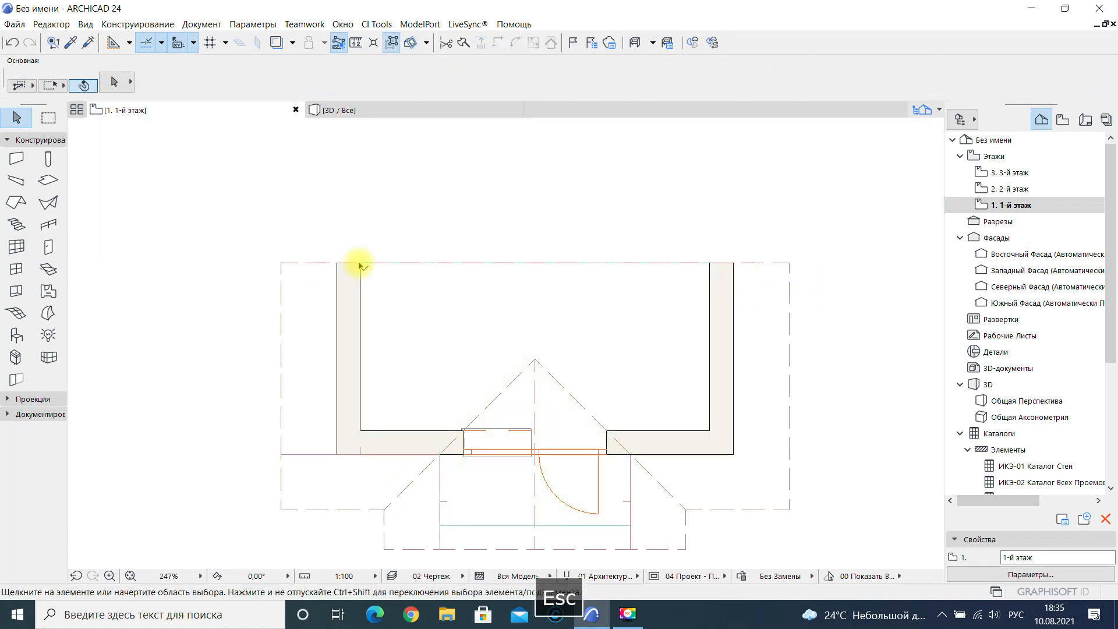
pyautogui.click(379, 110)
pyautogui.keyDown('shift'); pyautogui.moveTo(498, 249); pyautogui.dragTo(561, 300, button='middle'); pyautogui.keyUp('shift')
# On the 1-й этаж plan, split the front wall at both side edges of the porch slab.
pyautogui.doubleClick(990, 204)
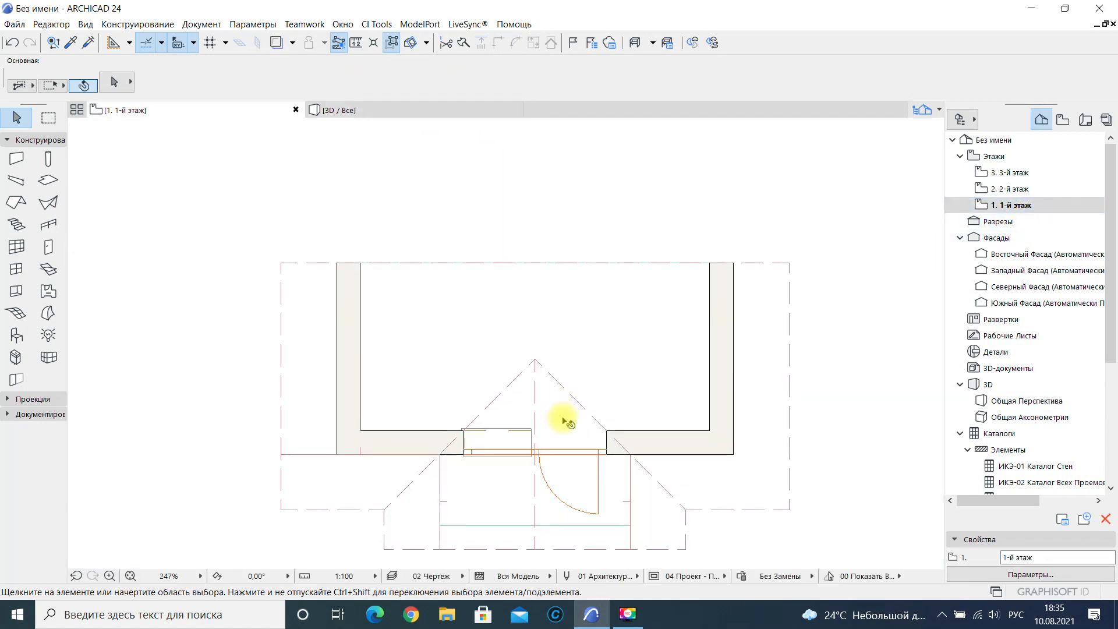
pyautogui.click(645, 438)
pyautogui.click(643, 455)
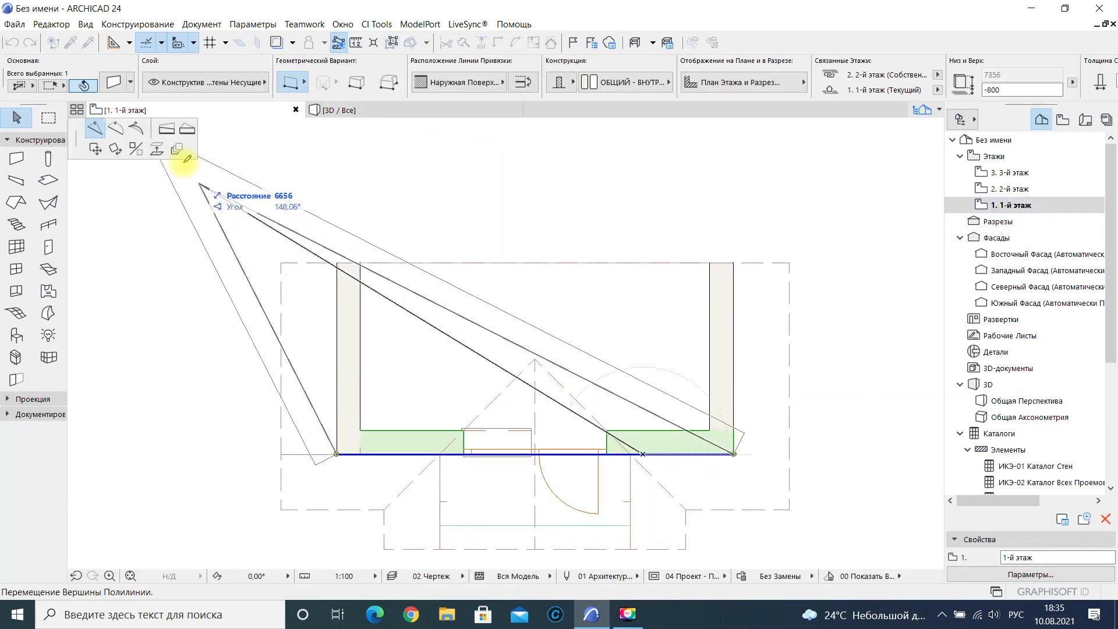
pyautogui.press('Escape')
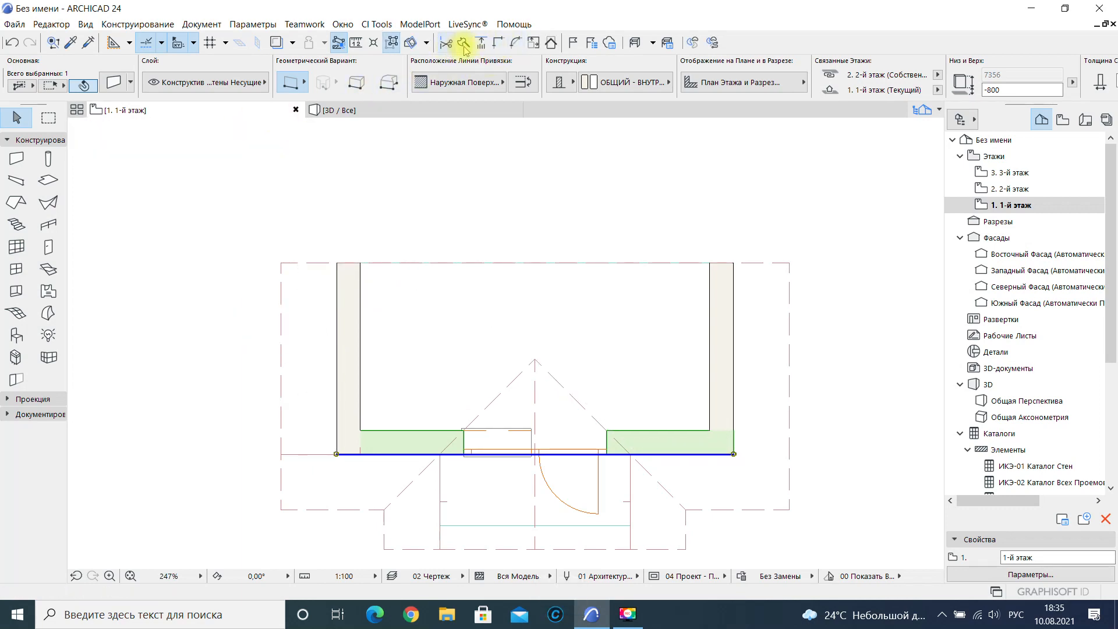
pyautogui.click(630, 454)
pyautogui.click(634, 377)
pyautogui.click(595, 401)
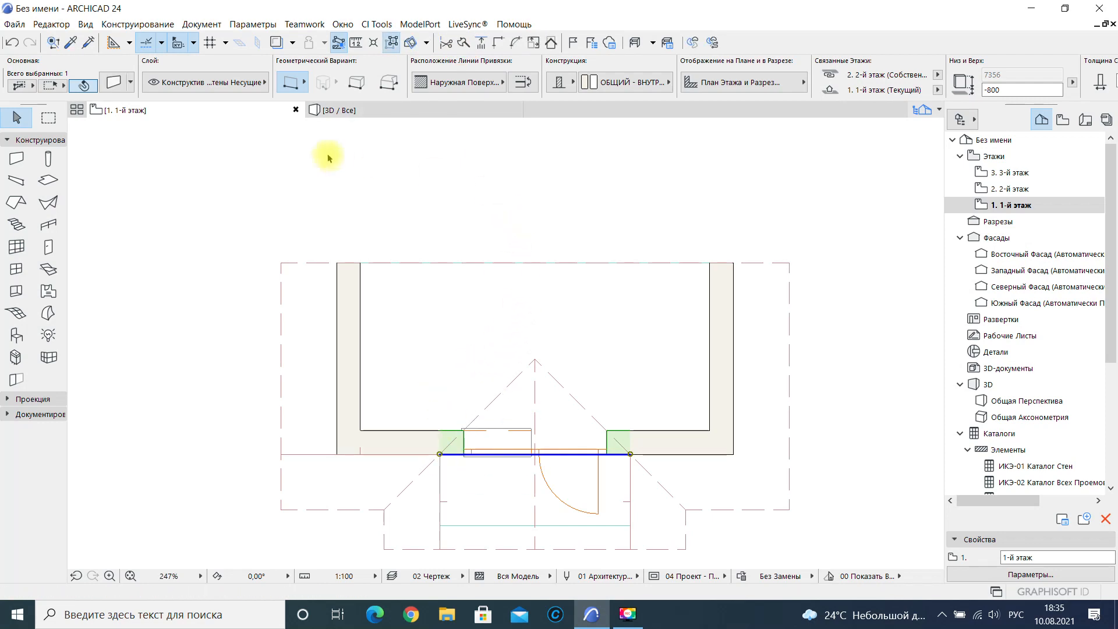
# In 3D, select the main roof plane with the side walls and outer front wall parts, and trim the wall tops to the single-plane roof.
pyautogui.press('F3')
pyautogui.press('Escape')
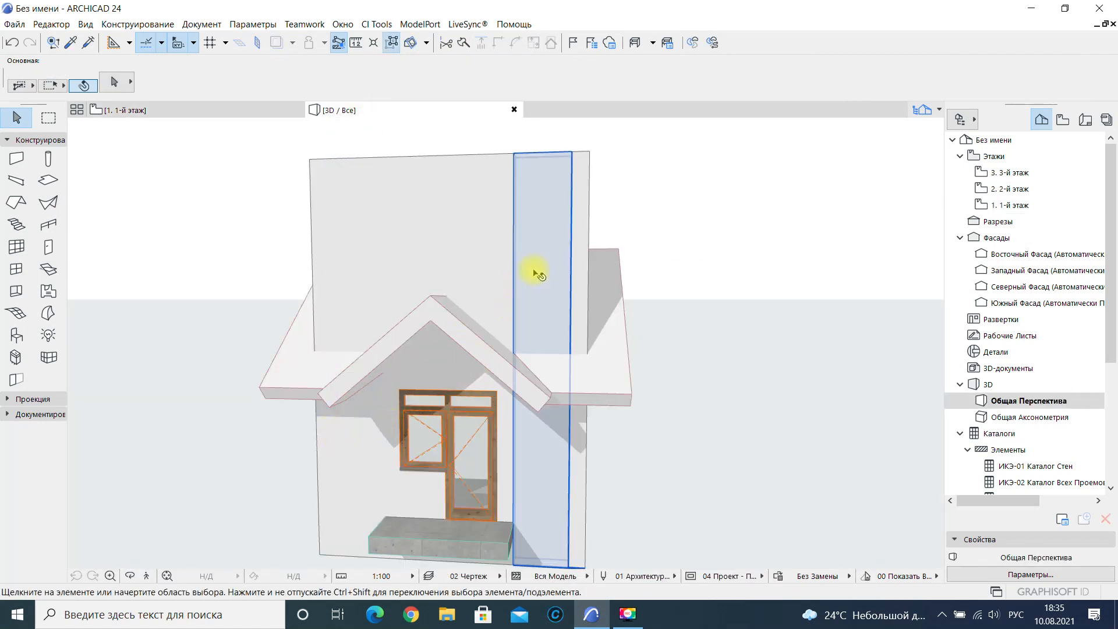
pyautogui.click(487, 354)
pyautogui.keyDown('shift'); pyautogui.click(575, 433); pyautogui.keyUp('shift')
pyautogui.keyDown('shift'); pyautogui.click(580, 436); pyautogui.keyUp('shift')
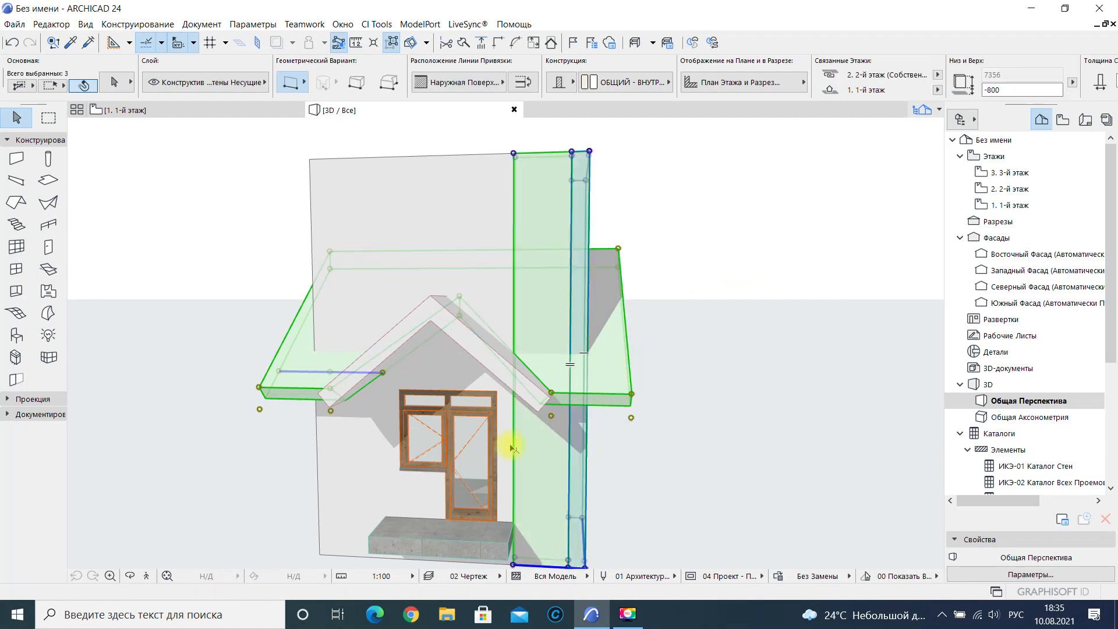
pyautogui.keyDown('shift'); pyautogui.click(337, 459); pyautogui.keyUp('shift')
pyautogui.keyDown('shift'); pyautogui.click(329, 463); pyautogui.keyUp('shift')
pyautogui.keyDown('shift'); pyautogui.moveTo(225, 444); pyautogui.dragTo(242, 407, button='middle'); pyautogui.keyUp('shift')
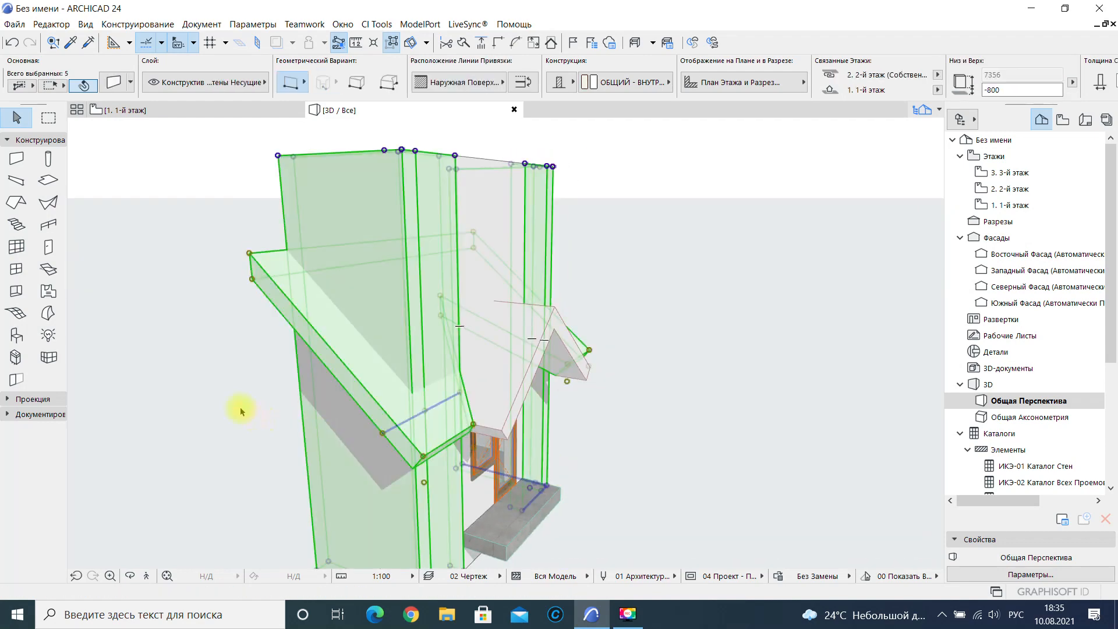
pyautogui.rightClick(241, 411)
pyautogui.click(318, 301)
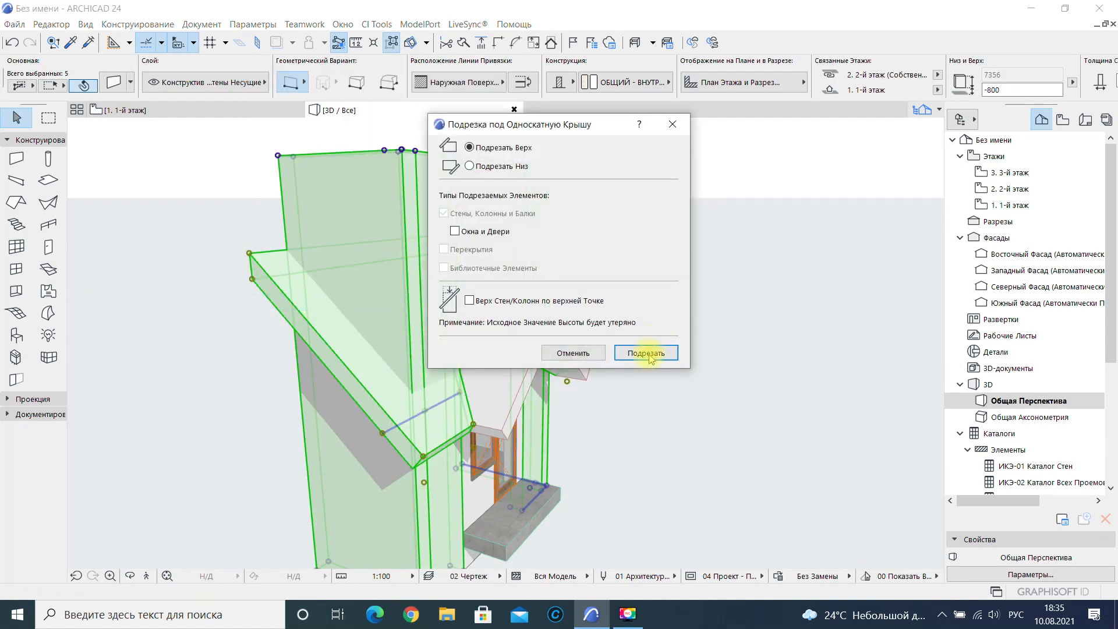
pyautogui.click(648, 354)
# Select both planes of the porch gable roof and trim the tops of the walls under them, leaving windows and doors excluded.
pyautogui.keyDown('shift'); pyautogui.moveTo(719, 372); pyautogui.dragTo(728, 225, button='middle'); pyautogui.keyUp('shift')
pyautogui.click(491, 350)
pyautogui.keyDown('shift'); pyautogui.click(406, 361); pyautogui.keyUp('shift')
pyautogui.rightClick(731, 222)
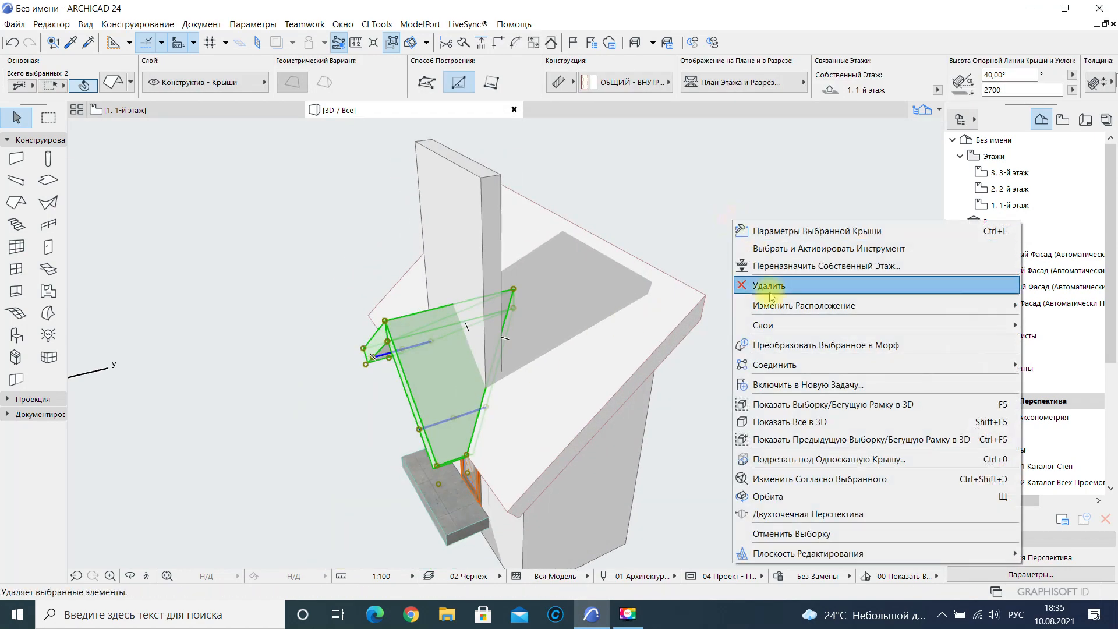
pyautogui.click(814, 469)
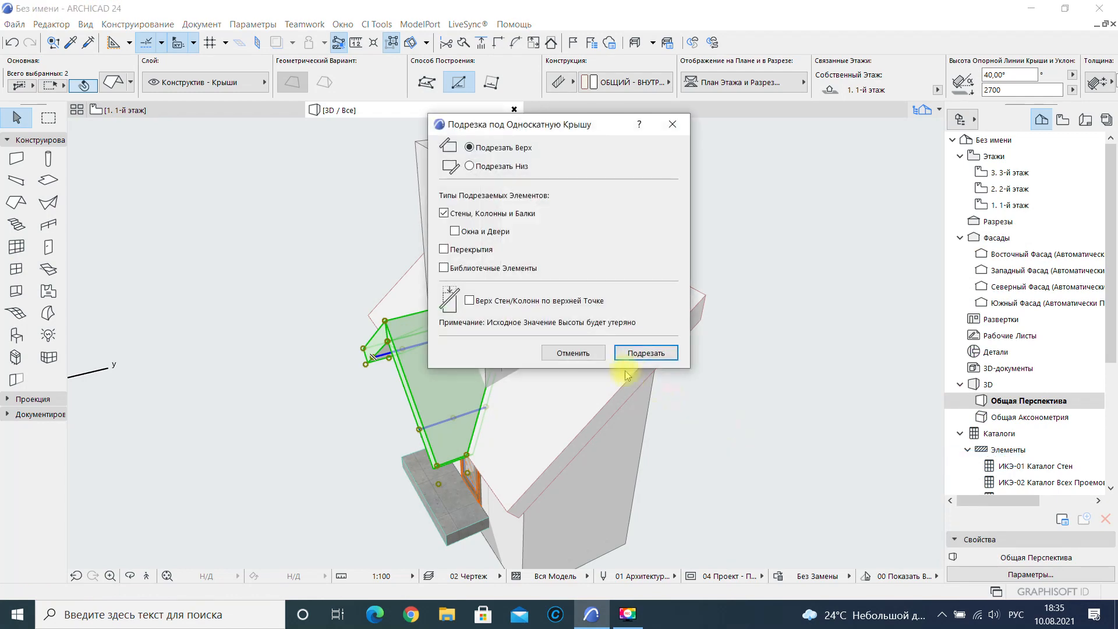
pyautogui.click(647, 353)
pyautogui.keyDown('shift'); pyautogui.moveTo(513, 387); pyautogui.dragTo(758, 265, button='middle'); pyautogui.keyUp('shift')
pyautogui.press('Escape')
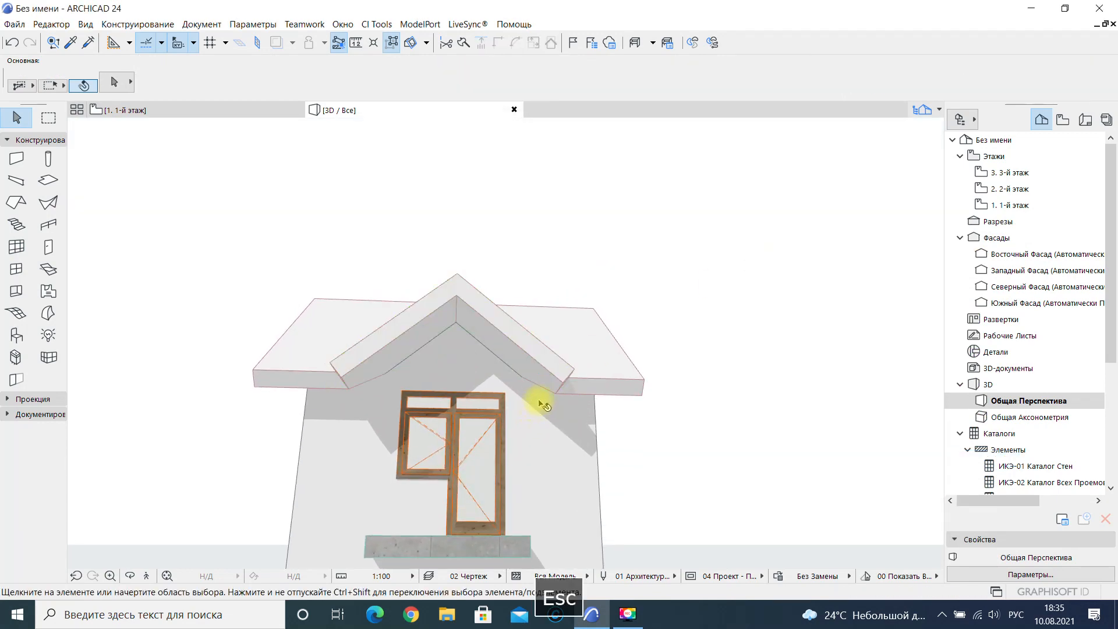
pyautogui.keyDown('shift'); pyautogui.moveTo(542, 401); pyautogui.dragTo(466, 374, button='middle'); pyautogui.keyUp('shift')
pyautogui.scroll(2, 565, 345)
pyautogui.moveTo(568, 346); pyautogui.dragTo(608, 314, button='middle')
pyautogui.scroll(-4, 619, 295)
# On the 1-й этаж plan, draw three walls around the porch slab, following its side and front edges.
pyautogui.doubleClick(982, 206)
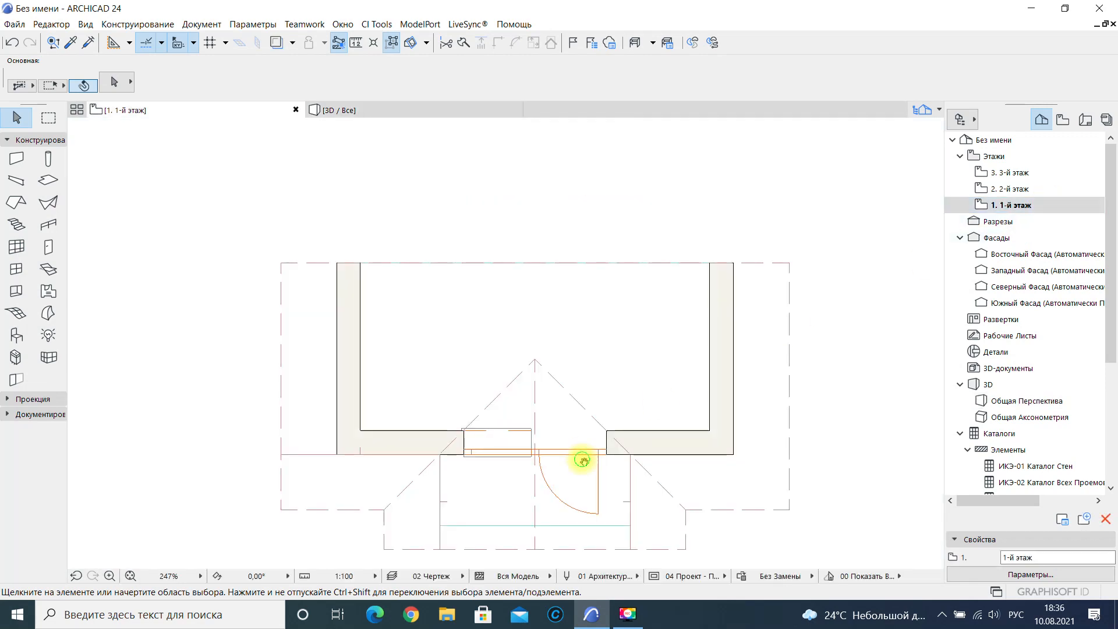
pyautogui.click(17, 159)
pyautogui.click(649, 364)
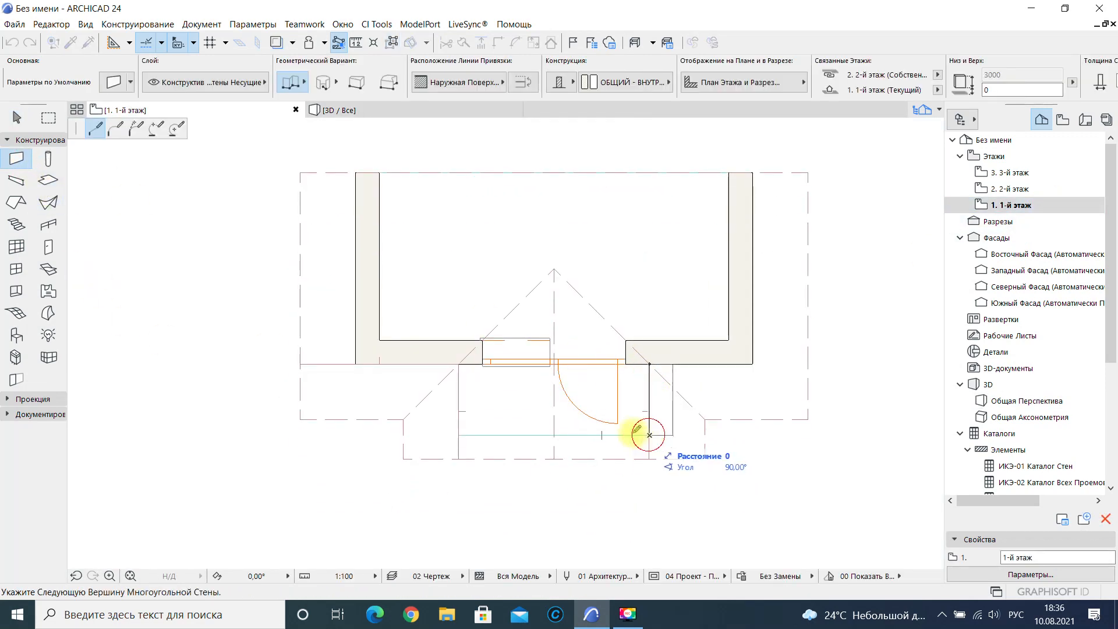
pyautogui.press('Escape')
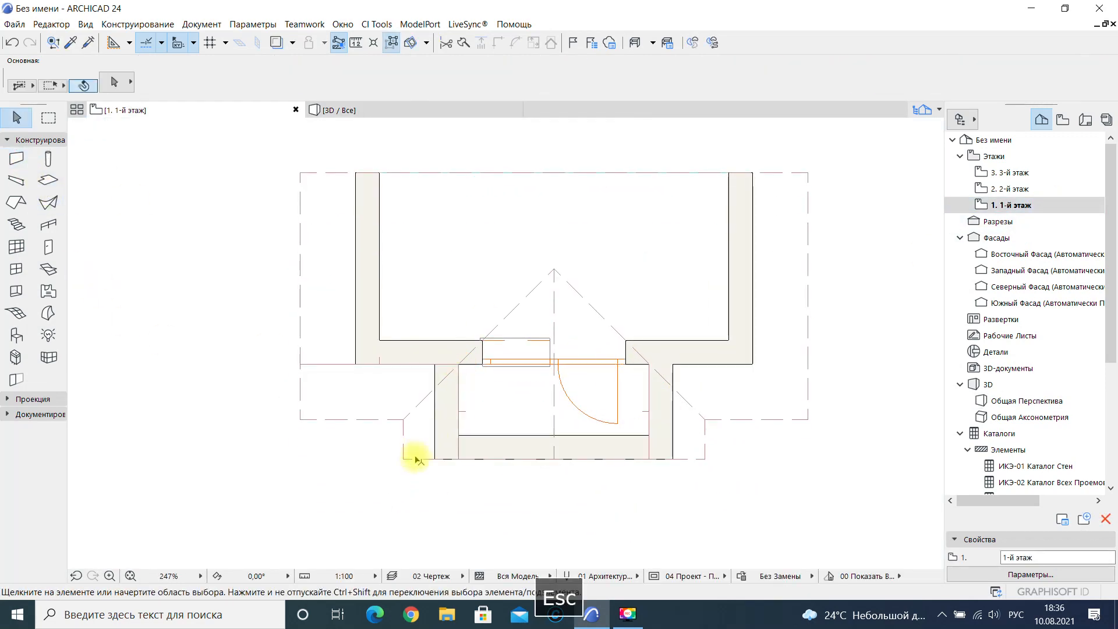
# Offset the front edges of both porch gable roof planes outward beyond the new porch front wall.
pyautogui.click(432, 459)
pyautogui.click(423, 458)
pyautogui.click(156, 129)
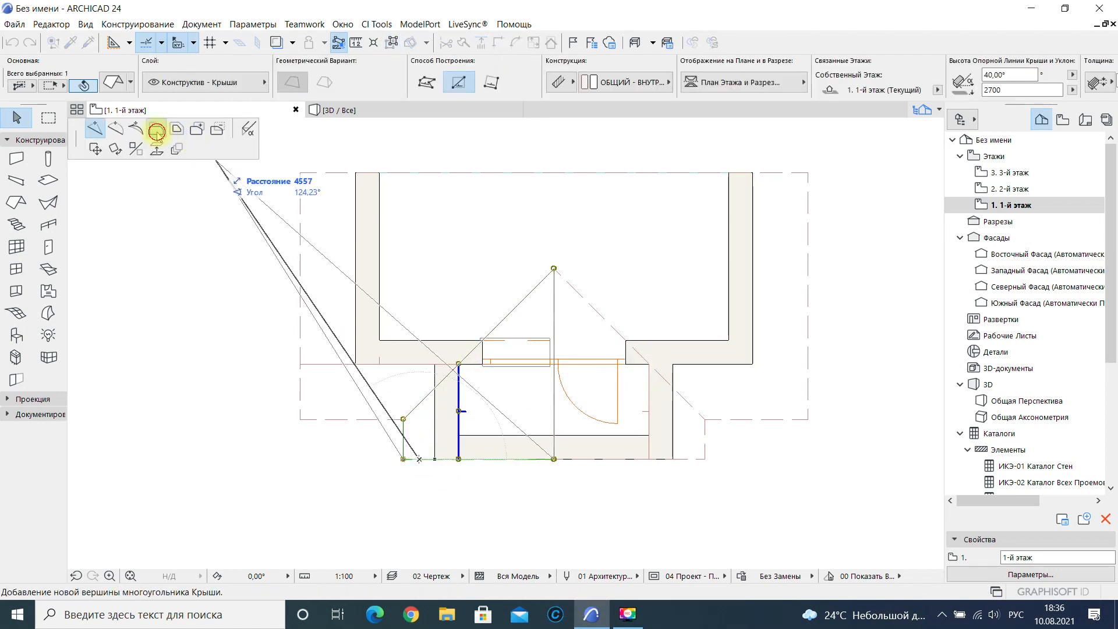
pyautogui.press('Escape')
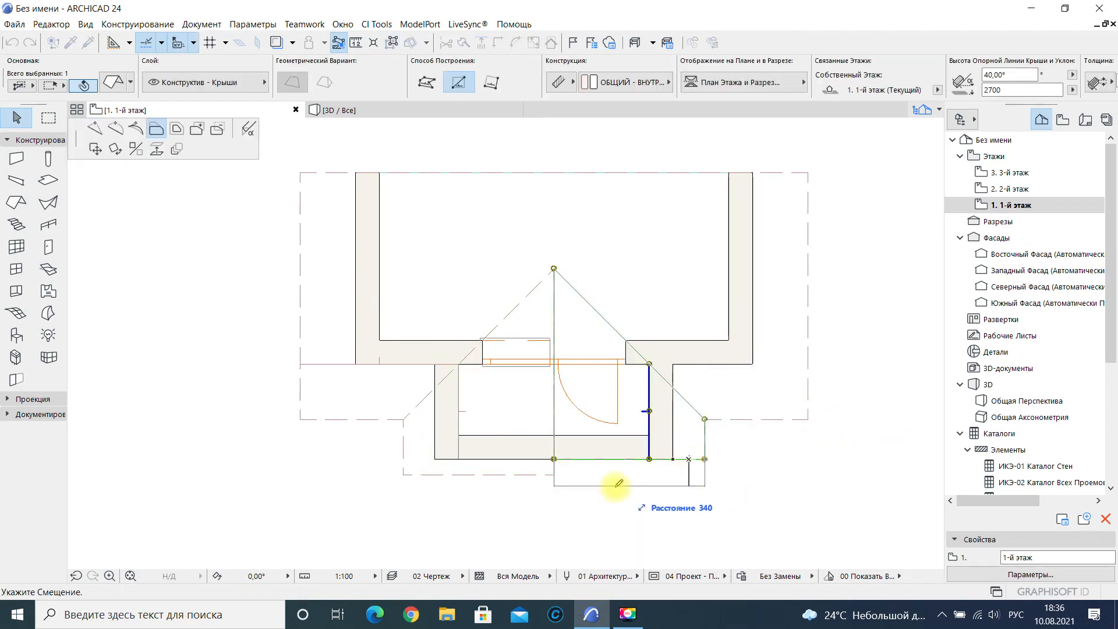
pyautogui.press('Escape')
# In 3D, select the three porch walls as a group, unlink their tops from the storey and set their height to 900.
pyautogui.press('F3')
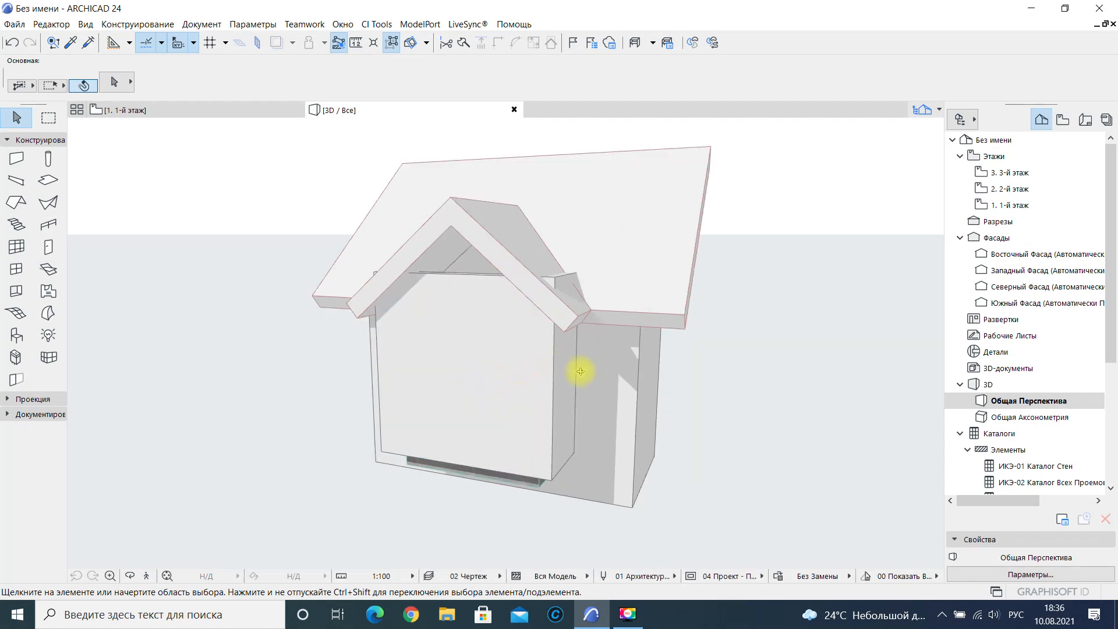
pyautogui.click(502, 362)
pyautogui.keyDown('shift'); pyautogui.moveTo(502, 355); pyautogui.dragTo(445, 326, button='middle'); pyautogui.keyUp('shift')
pyautogui.click(392, 41)
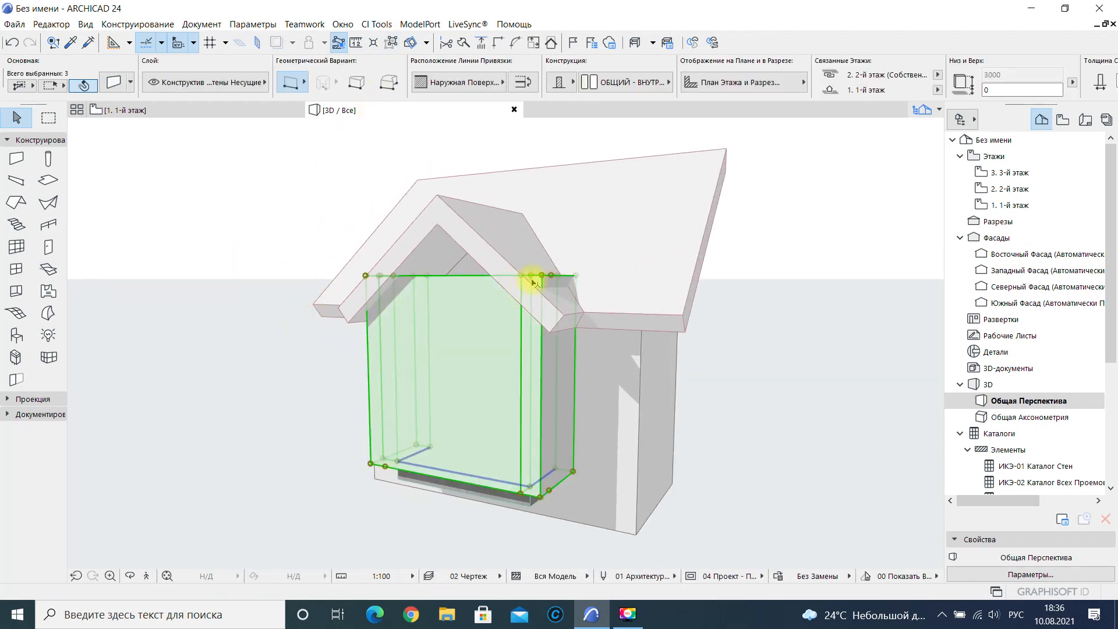
pyautogui.click(542, 275)
pyautogui.press('Escape')
pyautogui.click(936, 76)
pyautogui.click(964, 105)
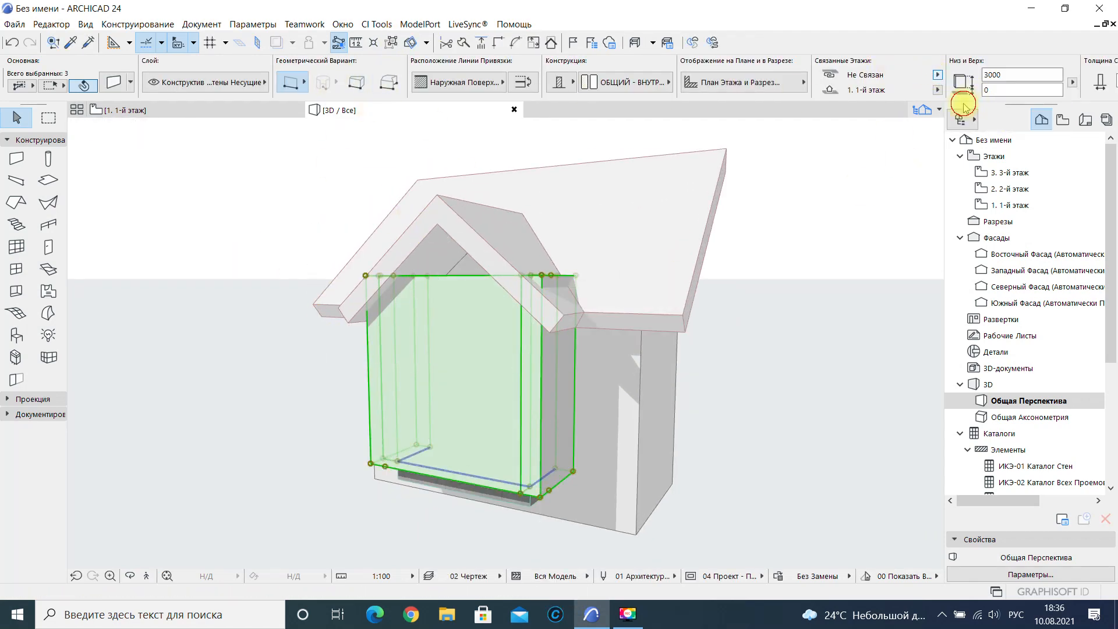
pyautogui.click(542, 275)
pyautogui.press('Escape')
pyautogui.moveTo(1006, 74); pyautogui.dragTo(865, 85)
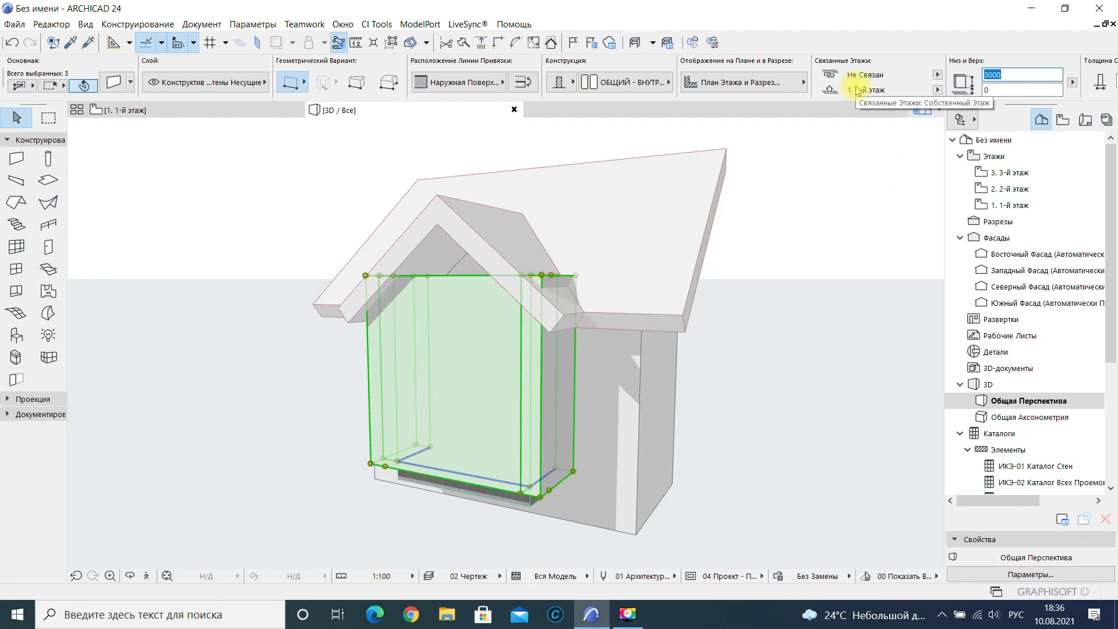
pyautogui.press('Return')
# Set the base offset of the three porch walls to -300.
pyautogui.click(531, 486)
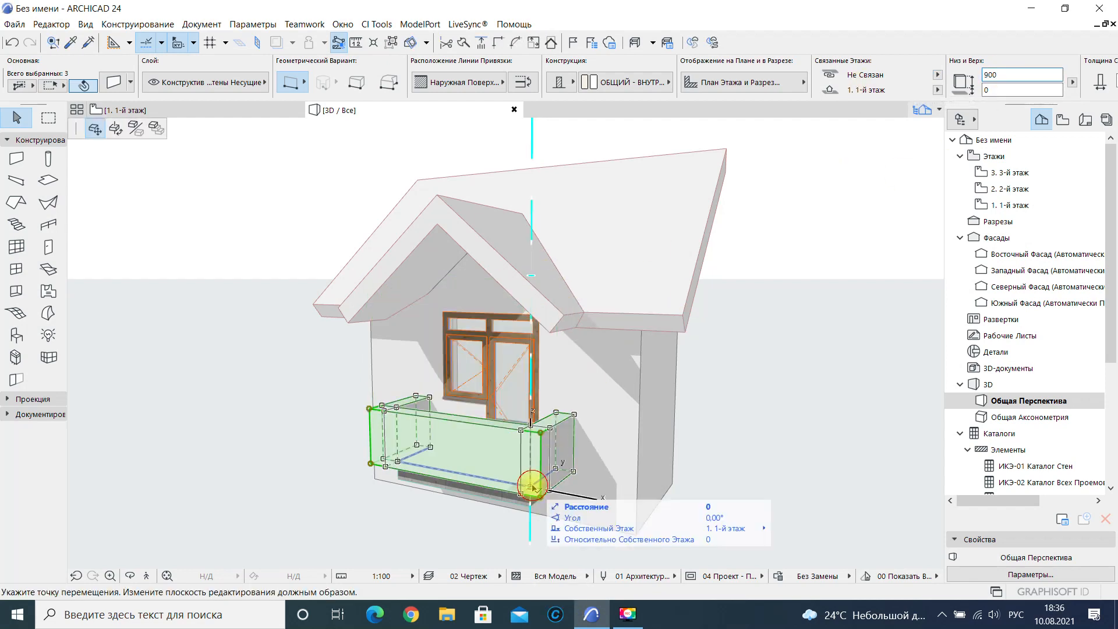
pyautogui.moveTo(531, 487); pyautogui.dragTo(562, 443, button='middle')
pyautogui.press('Escape')
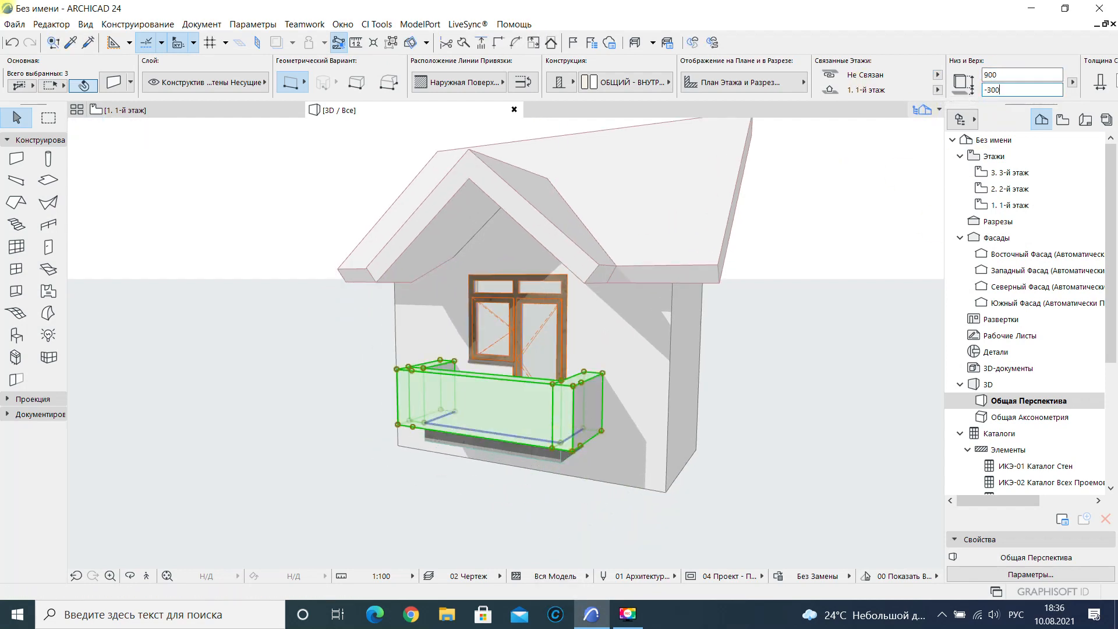
pyautogui.press('Return')
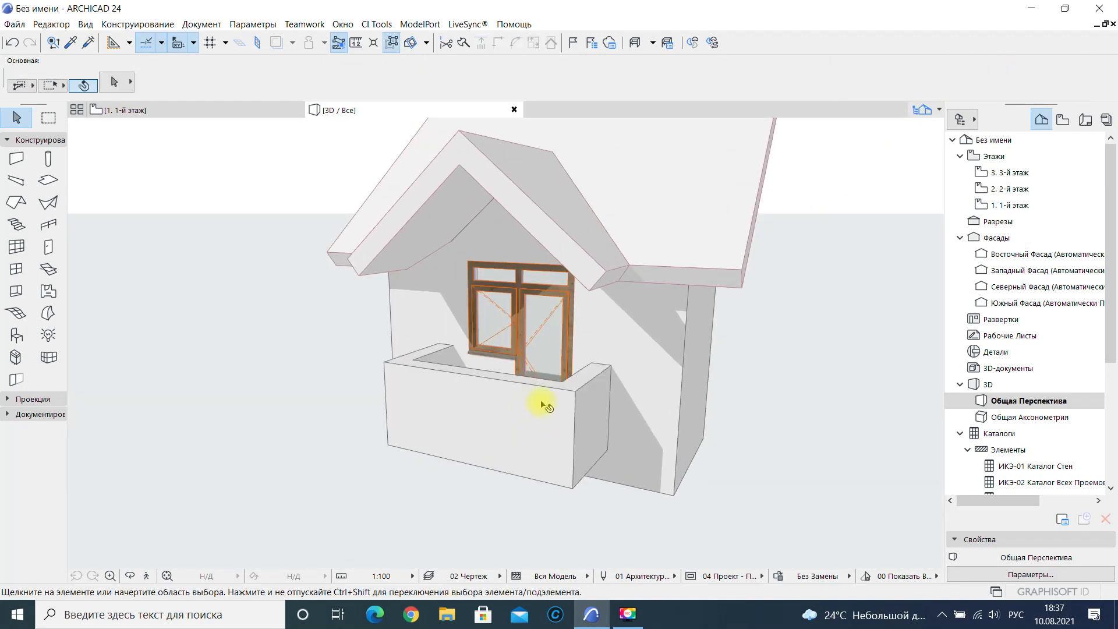
# Select all three roof planes and open the roof accessory settings (Аксессуары Крыш) for them.
pyautogui.keyDown('shift'); pyautogui.moveTo(544, 404); pyautogui.dragTo(515, 341, button='middle'); pyautogui.keyUp('shift')
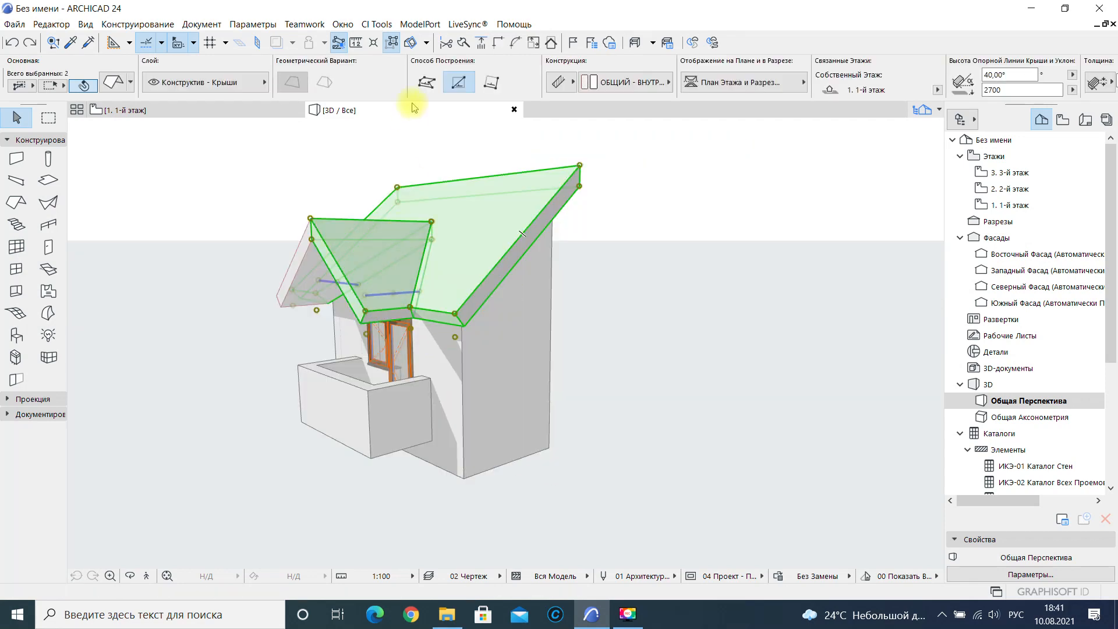
pyautogui.click(85, 24)
pyautogui.moveTo(222, 296)
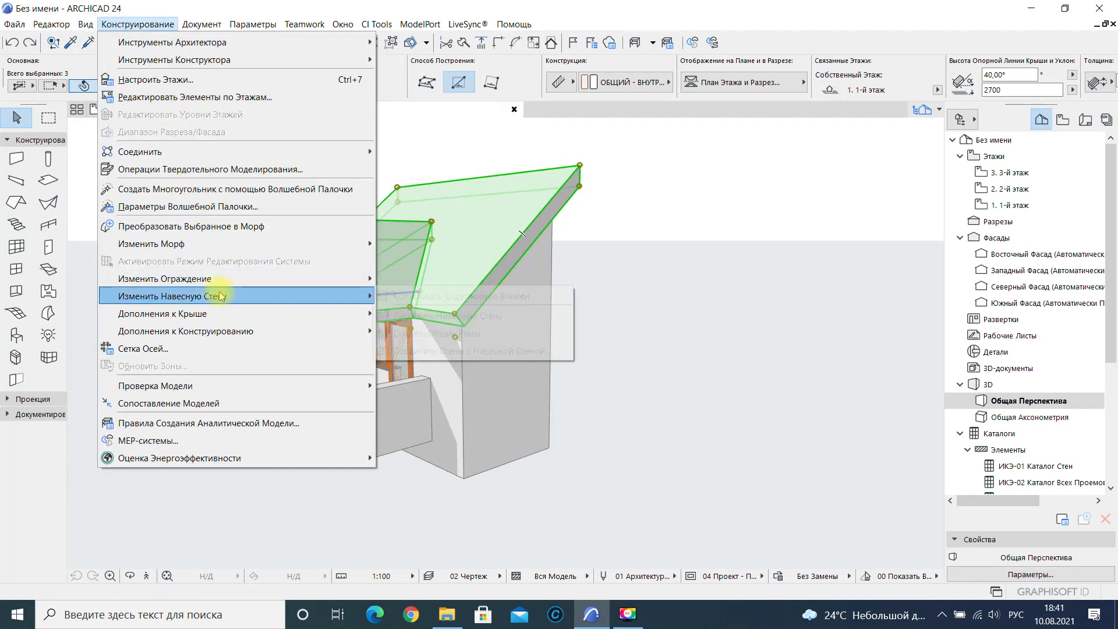
pyautogui.moveTo(294, 330)
pyautogui.moveTo(418, 330)
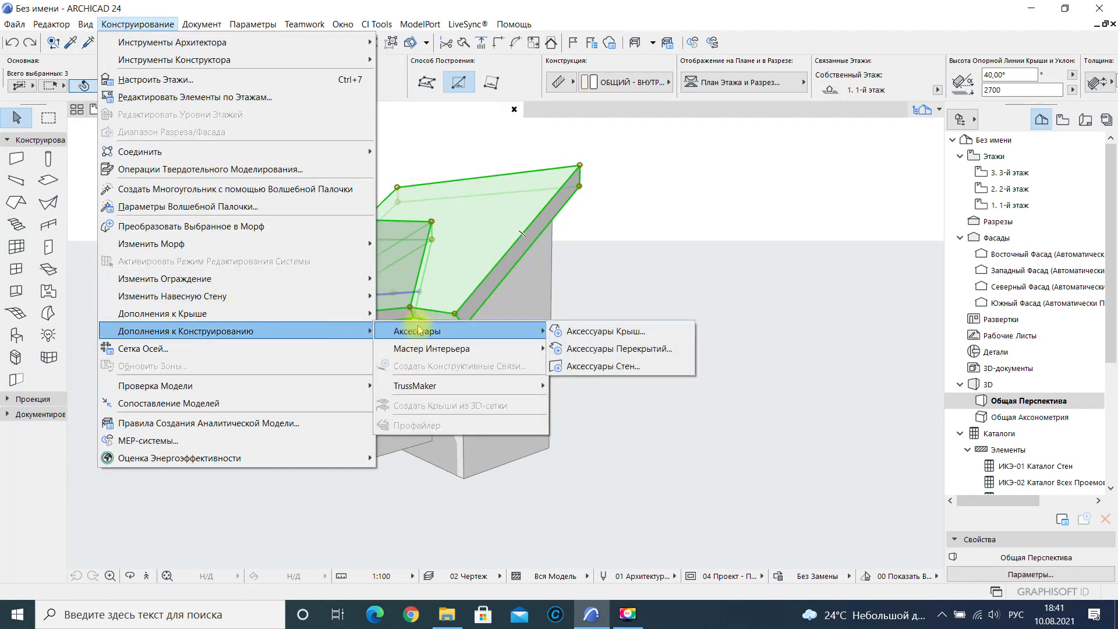
pyautogui.click(574, 331)
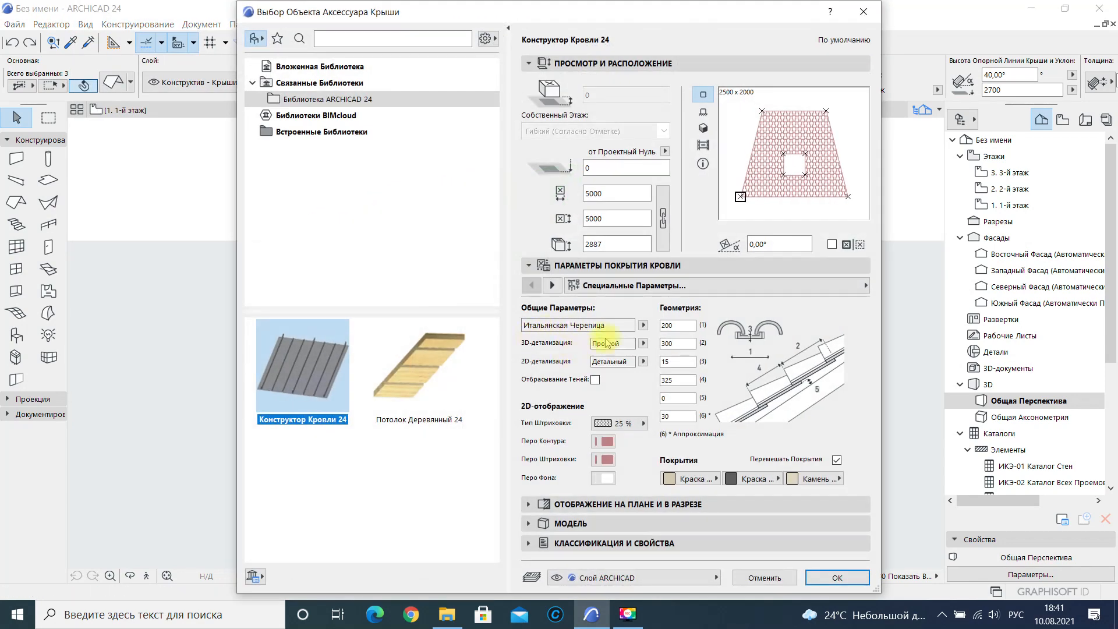
# Compare the roof covering types from Стоячий Фальц, Волнистый Лист and Профилированный Лист through the Обычная, Скругленная and Итальянская Черепица tiles.
pyautogui.click(643, 326)
pyautogui.click(673, 326)
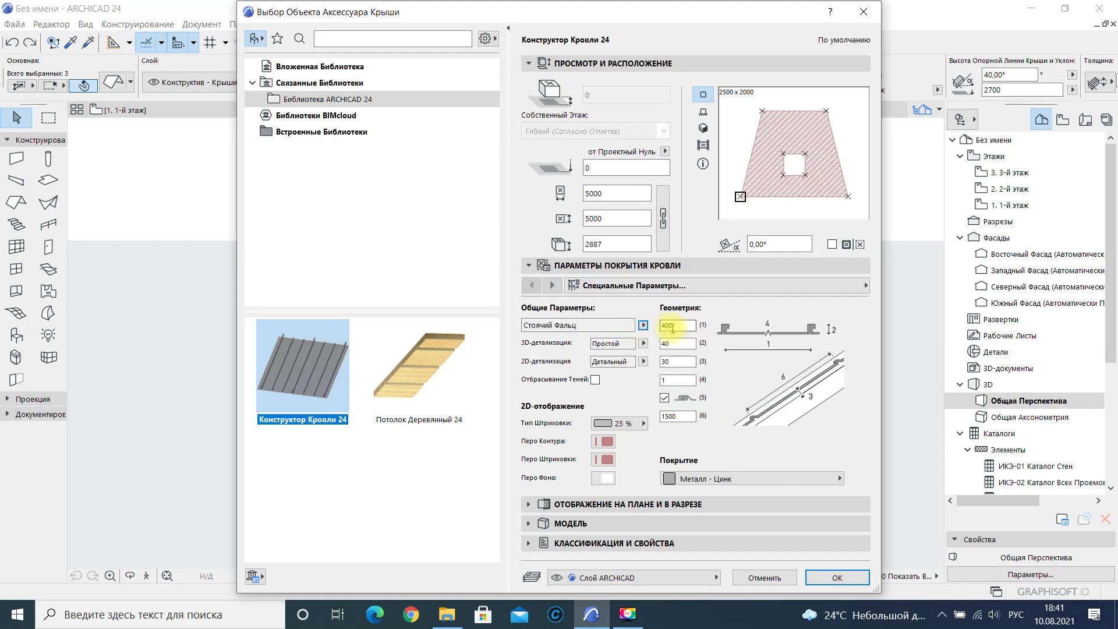
pyautogui.click(643, 325)
pyautogui.click(663, 340)
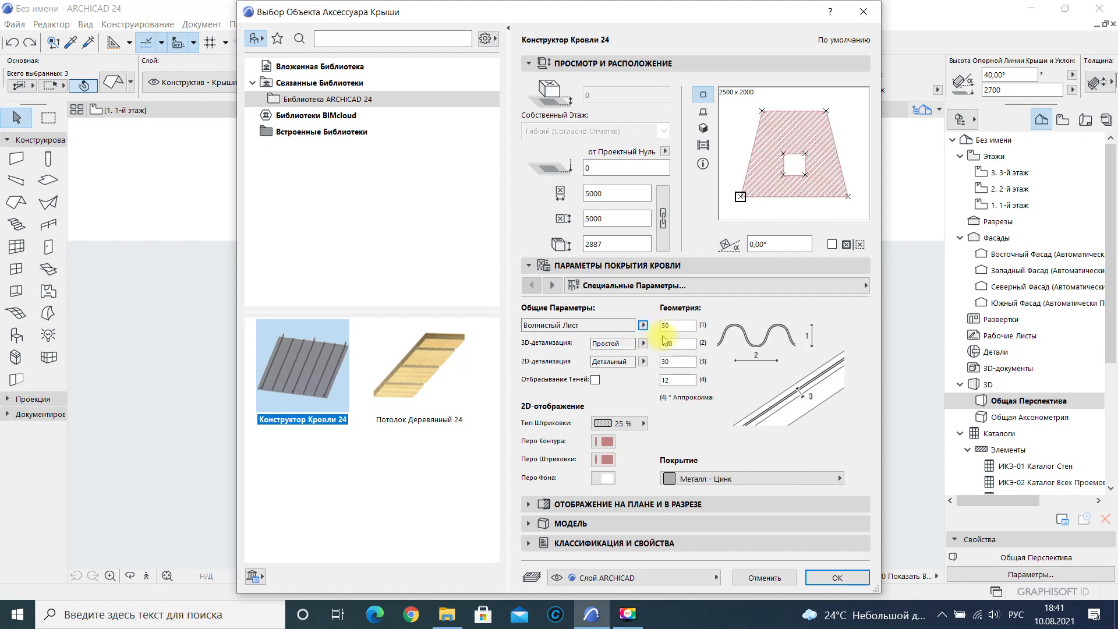
pyautogui.click(643, 325)
pyautogui.click(668, 349)
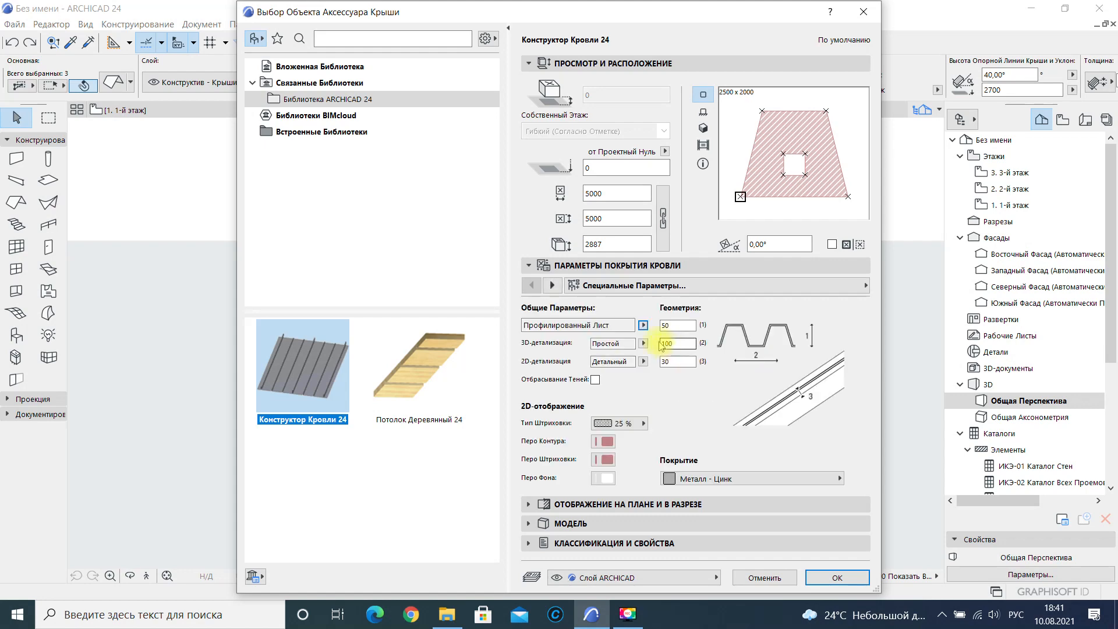
pyautogui.click(643, 326)
pyautogui.click(669, 362)
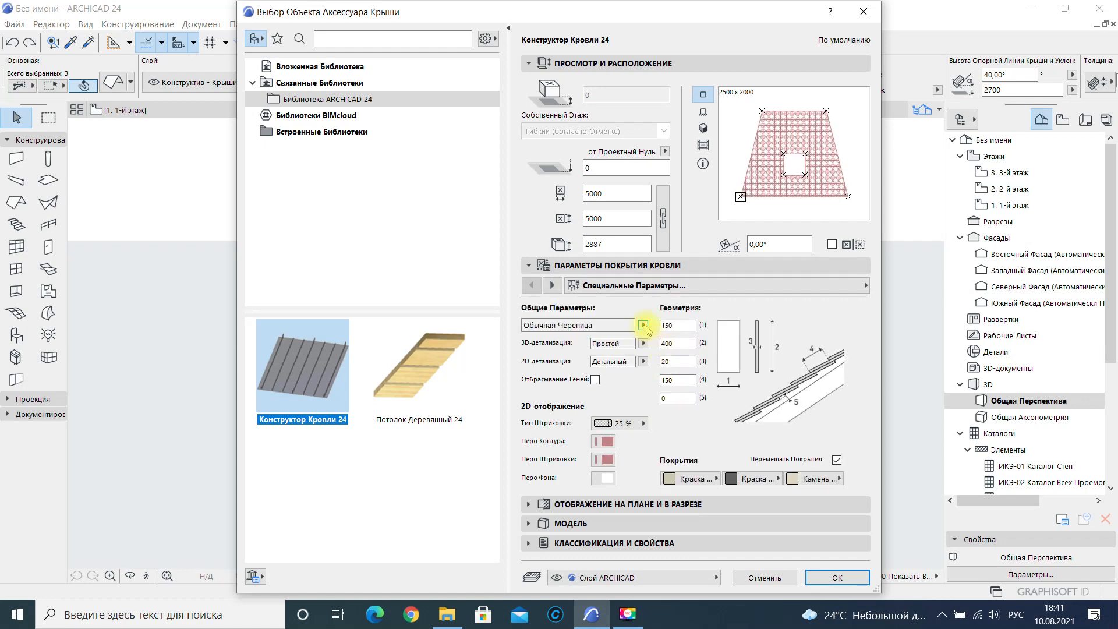
pyautogui.click(643, 326)
pyautogui.click(686, 374)
pyautogui.click(643, 325)
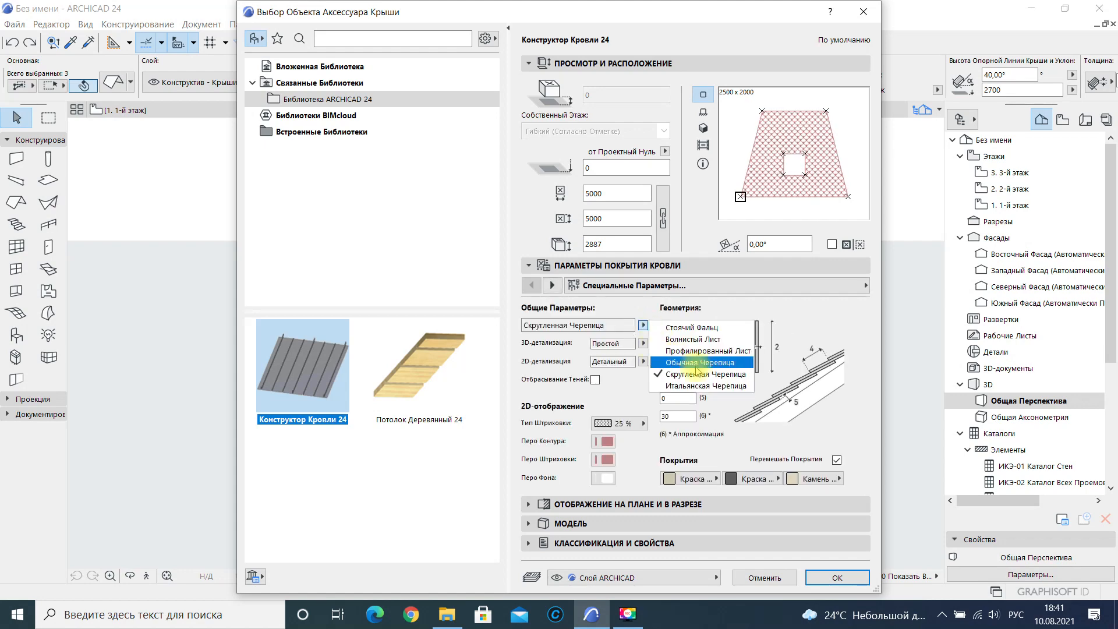
pyautogui.click(684, 385)
# Set the covering type to Стоячий Фальц and apply the Конструктор Кровли 24 accessory to the selected roof planes.
pyautogui.click(642, 326)
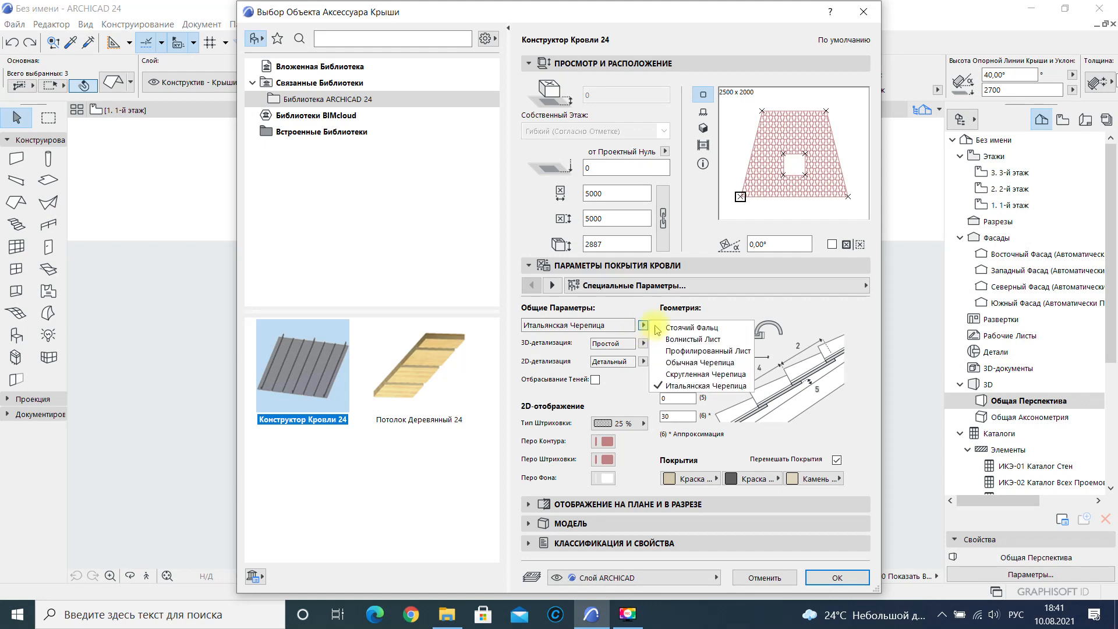
pyautogui.click(670, 327)
pyautogui.click(839, 577)
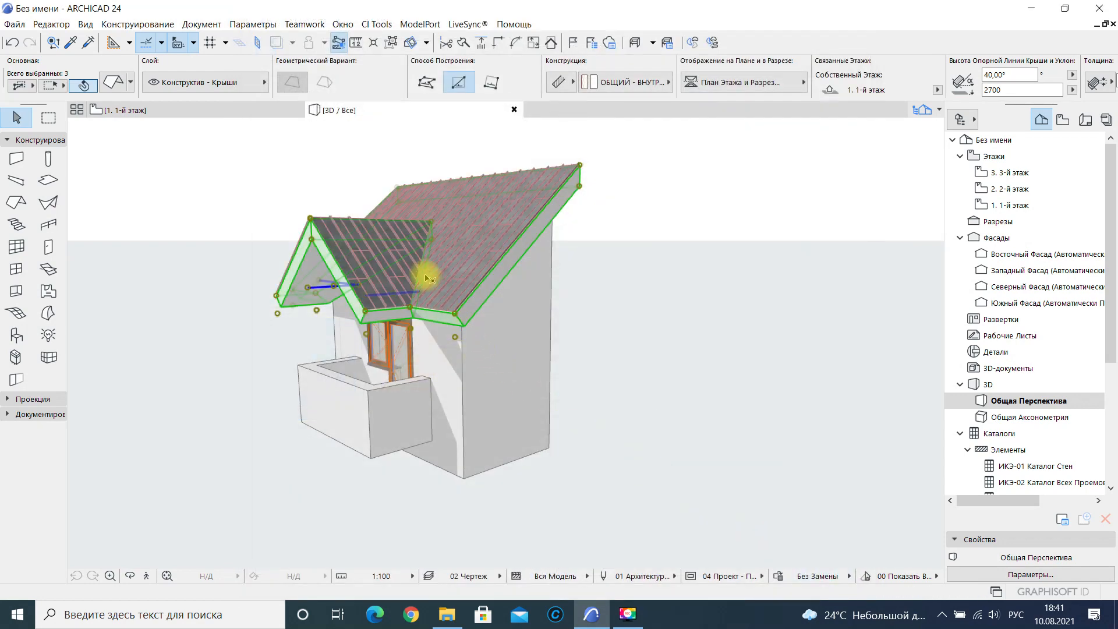
# Clear the roof selection, select the covering objects on all three roof planes and open their settings.
pyautogui.scroll(4, 413, 275)
pyautogui.keyDown('shift'); pyautogui.moveTo(377, 272); pyautogui.dragTo(483, 319, button='middle'); pyautogui.keyUp('shift')
pyautogui.press('Escape')
pyautogui.click(483, 319)
pyautogui.keyDown('shift'); pyautogui.moveTo(319, 292); pyautogui.dragTo(561, 321, button='middle'); pyautogui.keyUp('shift')
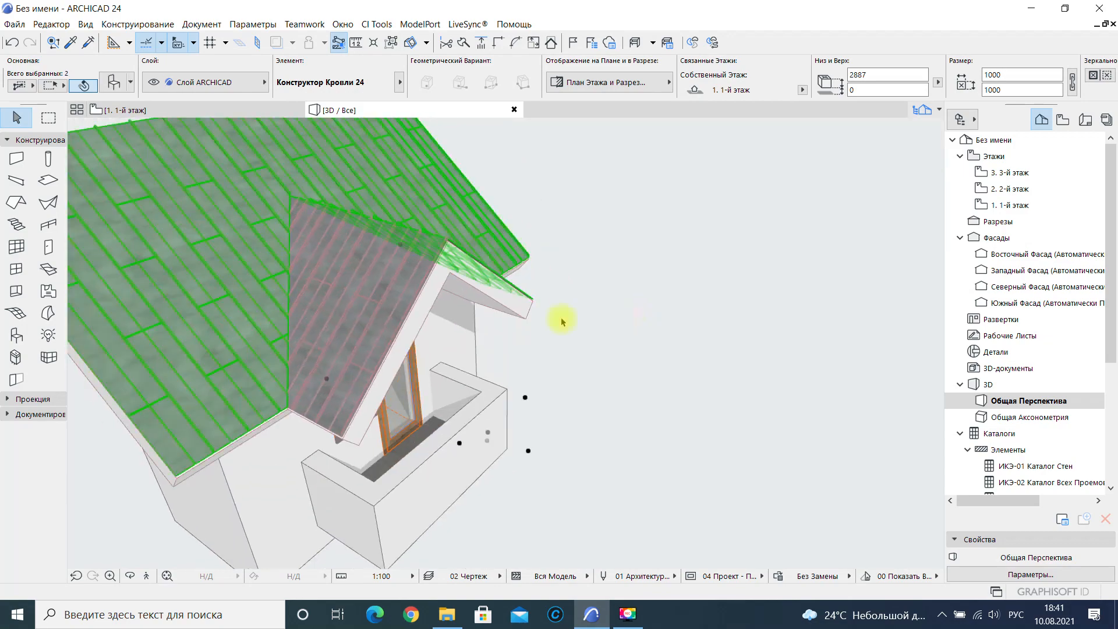
pyautogui.keyDown('shift'); pyautogui.moveTo(323, 321); pyautogui.dragTo(441, 353, button='middle'); pyautogui.keyUp('shift')
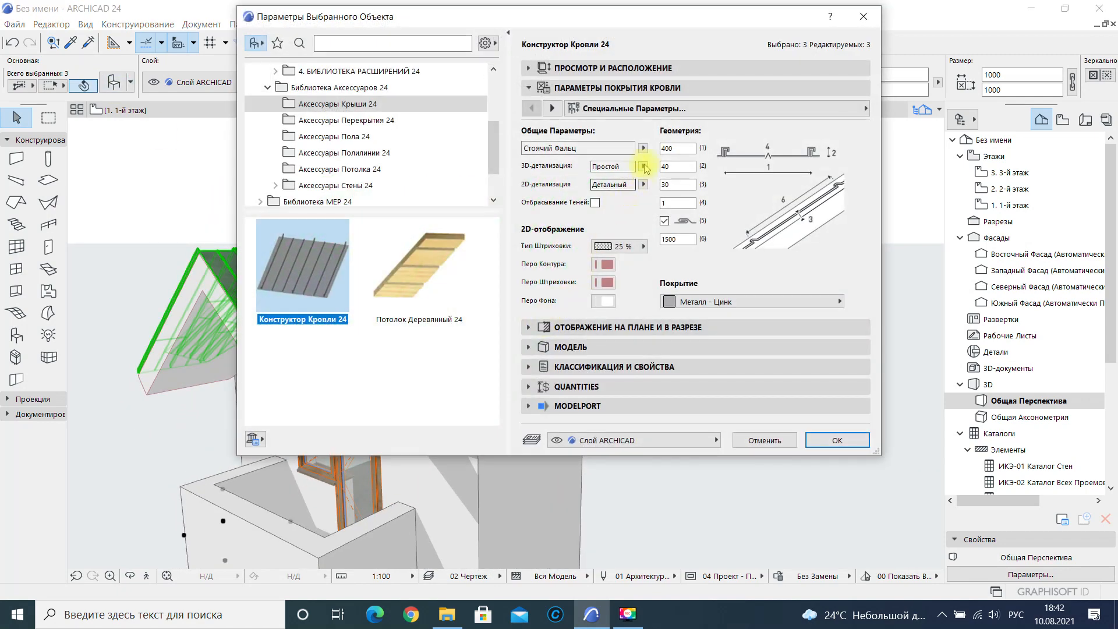
# Change the three coverings to Итальянская Черепица with geometry dimensions (1) 200, (2) 300 and (3) 10.
pyautogui.click(643, 148)
pyautogui.click(697, 210)
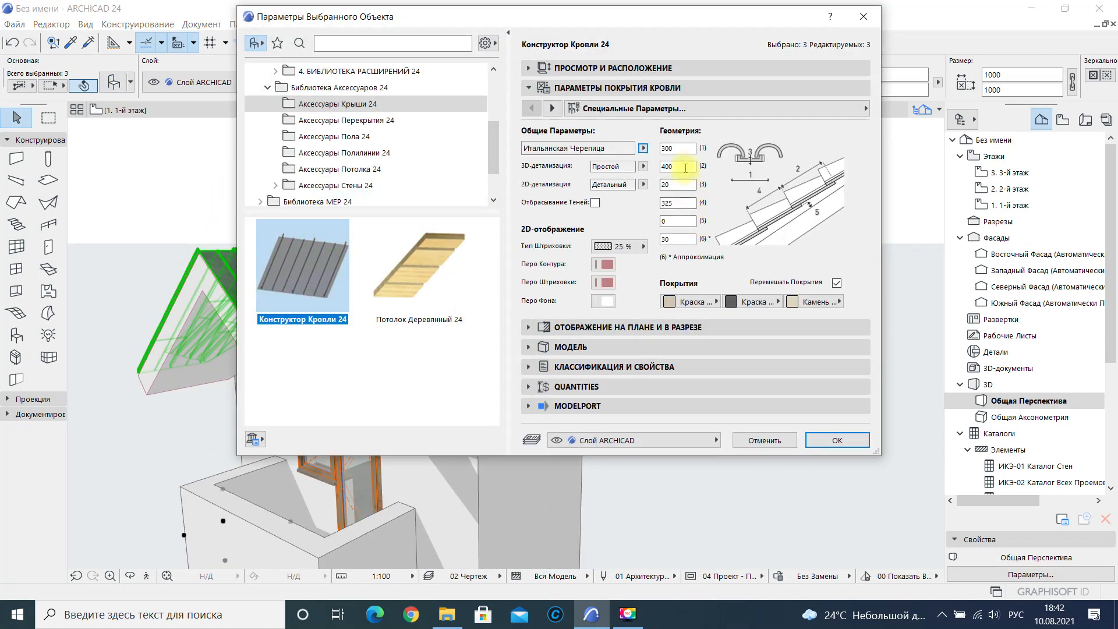
pyautogui.click(688, 170)
pyautogui.write('300')
pyautogui.moveTo(691, 148); pyautogui.dragTo(606, 167)
pyautogui.write('2')
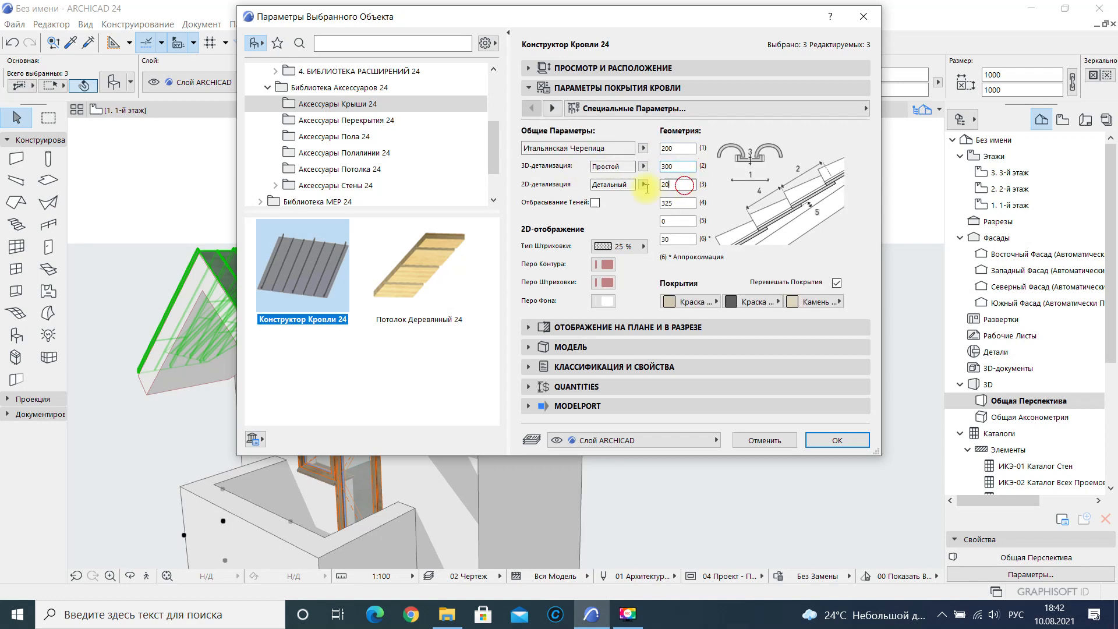
pyautogui.click(669, 221)
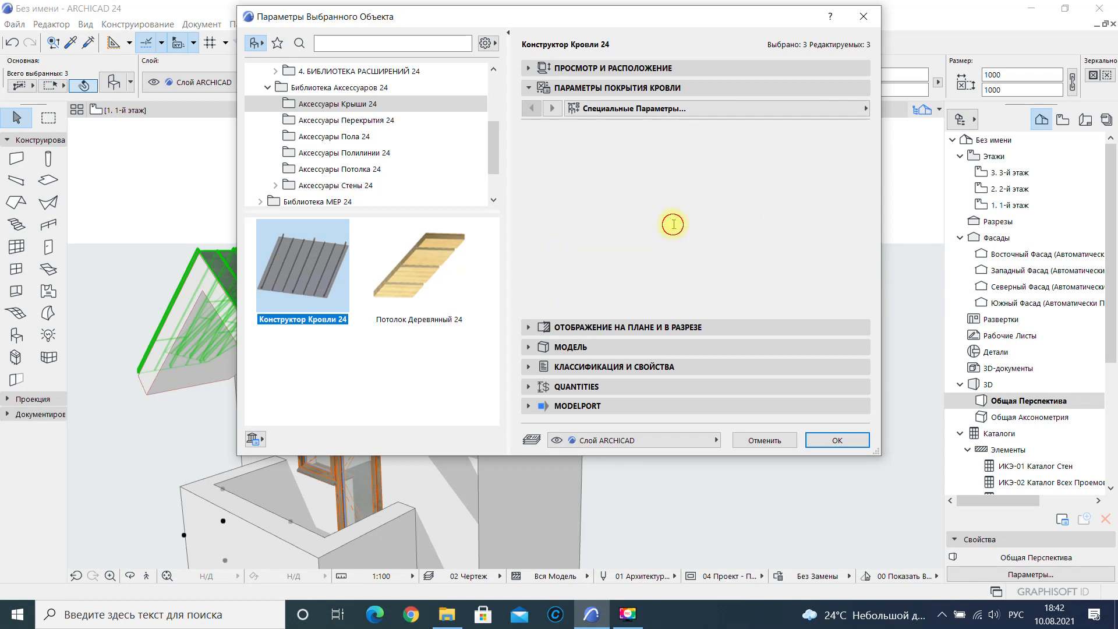
pyautogui.click(841, 441)
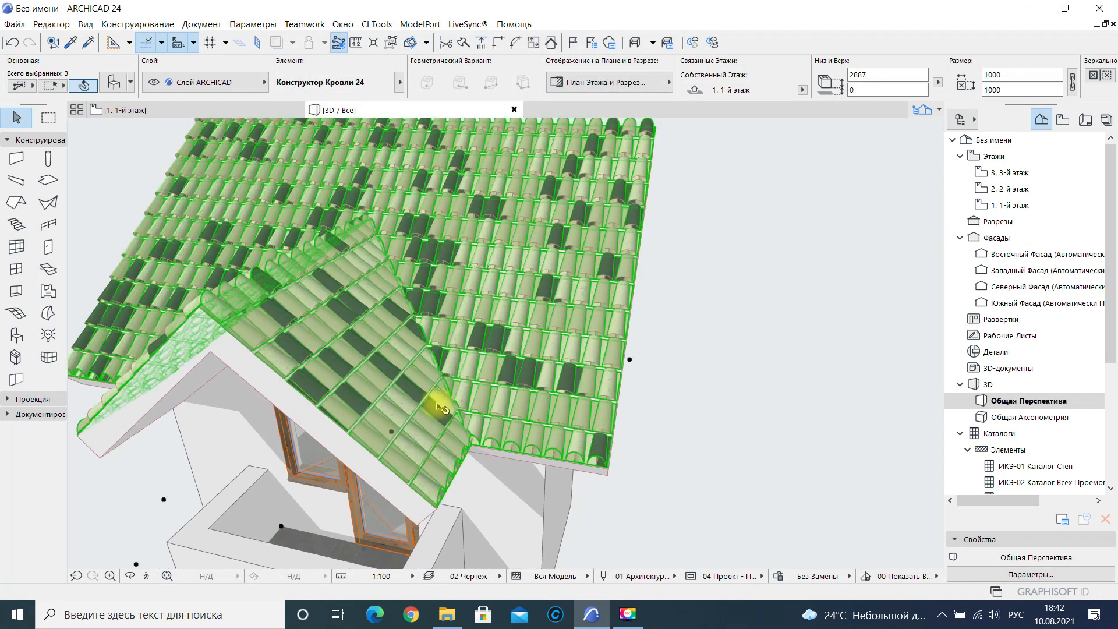
# Review the settings of the tile coverings and examine the tiled roof in 3D from other angles.
pyautogui.click(114, 86)
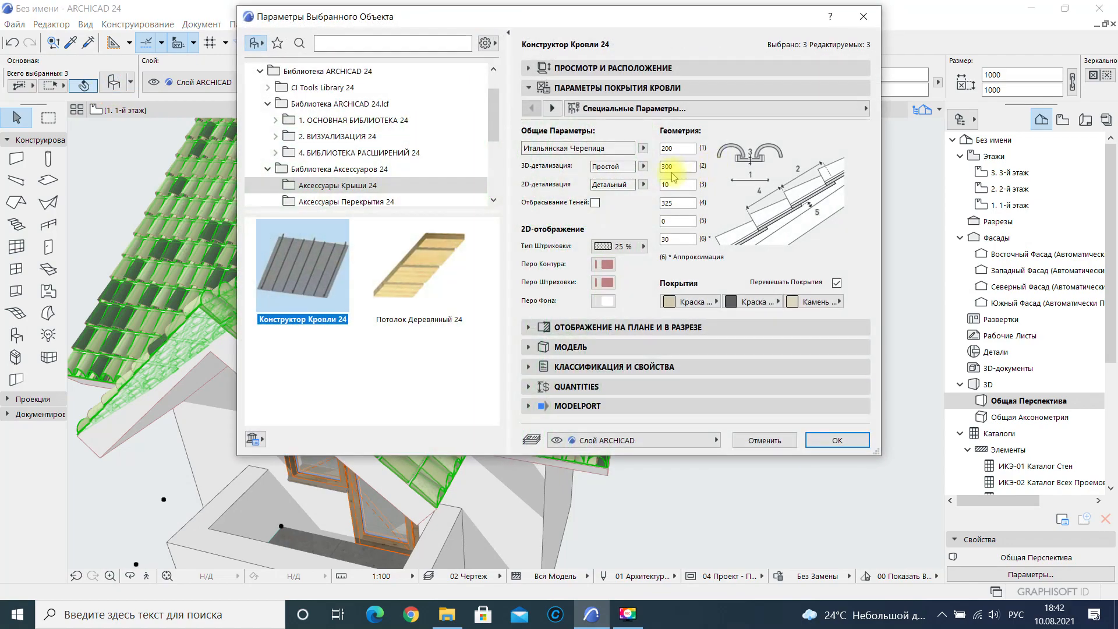
pyautogui.click(837, 440)
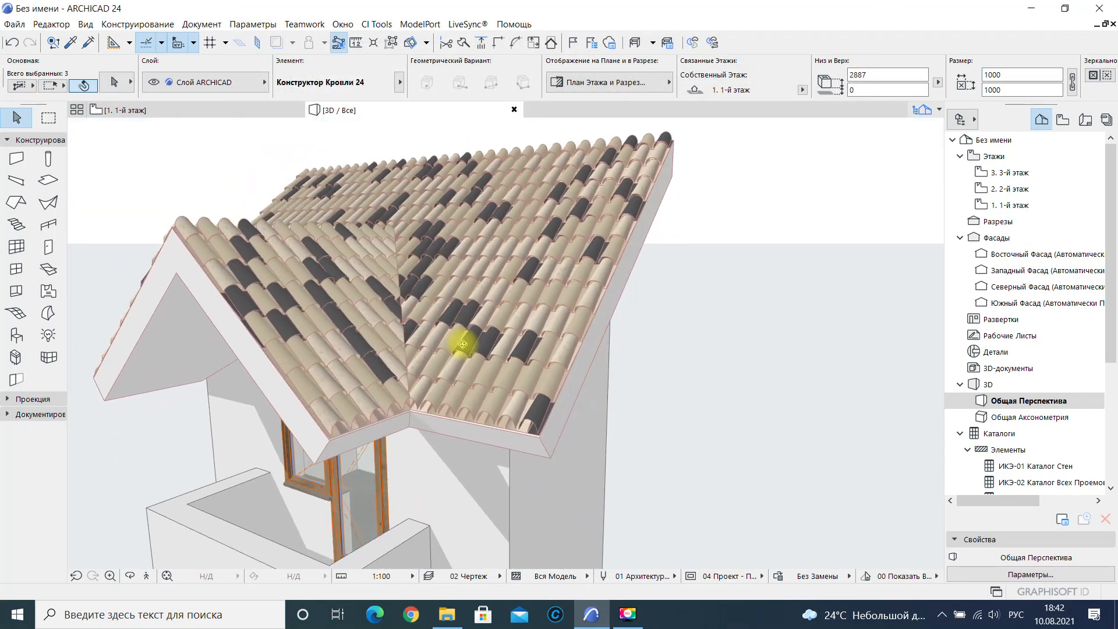
pyautogui.keyDown('shift'); pyautogui.moveTo(462, 344); pyautogui.dragTo(419, 324, button='middle'); pyautogui.keyUp('shift')
pyautogui.press('Escape')
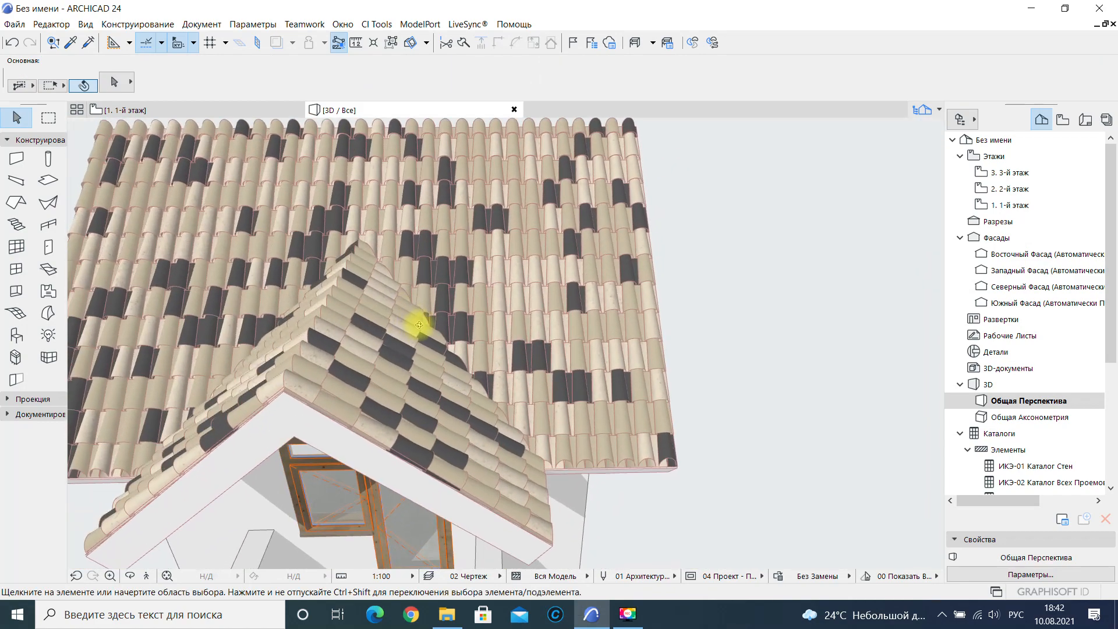
# Find Конек Черепичный 24 in the object library by searching for «конек» and set its 3D detail level to Полный.
pyautogui.click(16, 335)
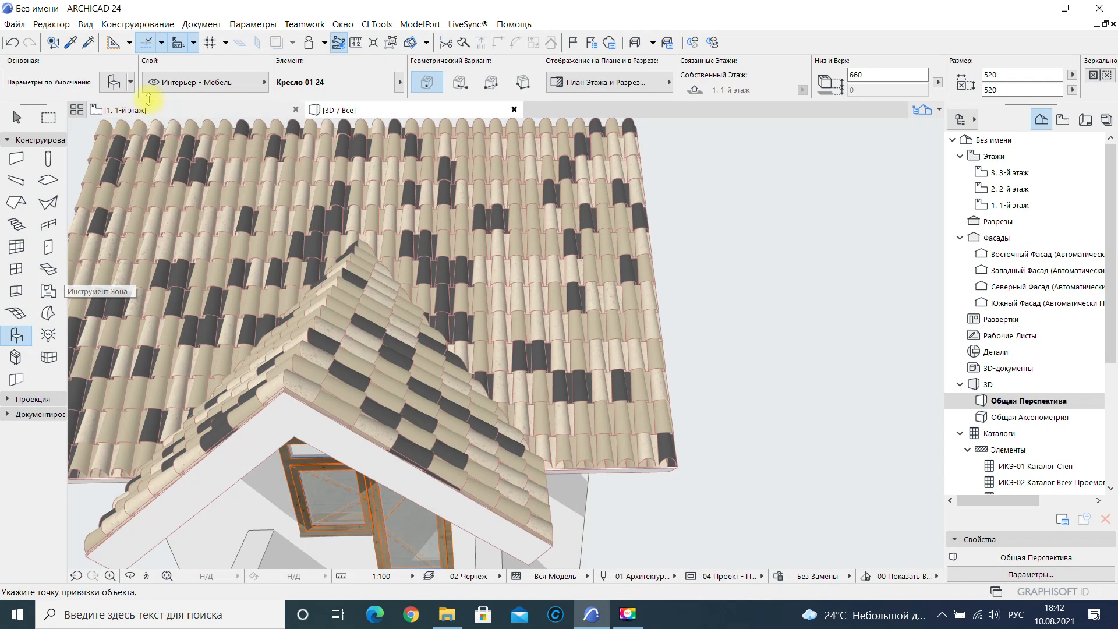
pyautogui.click(114, 82)
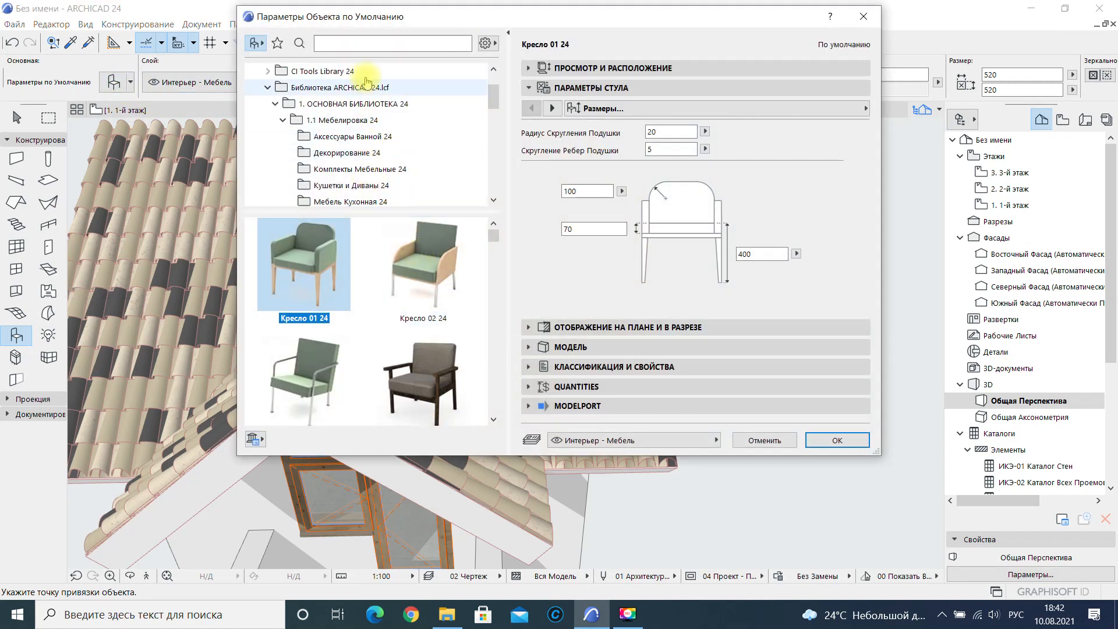
pyautogui.click(303, 43)
pyautogui.write('конек')
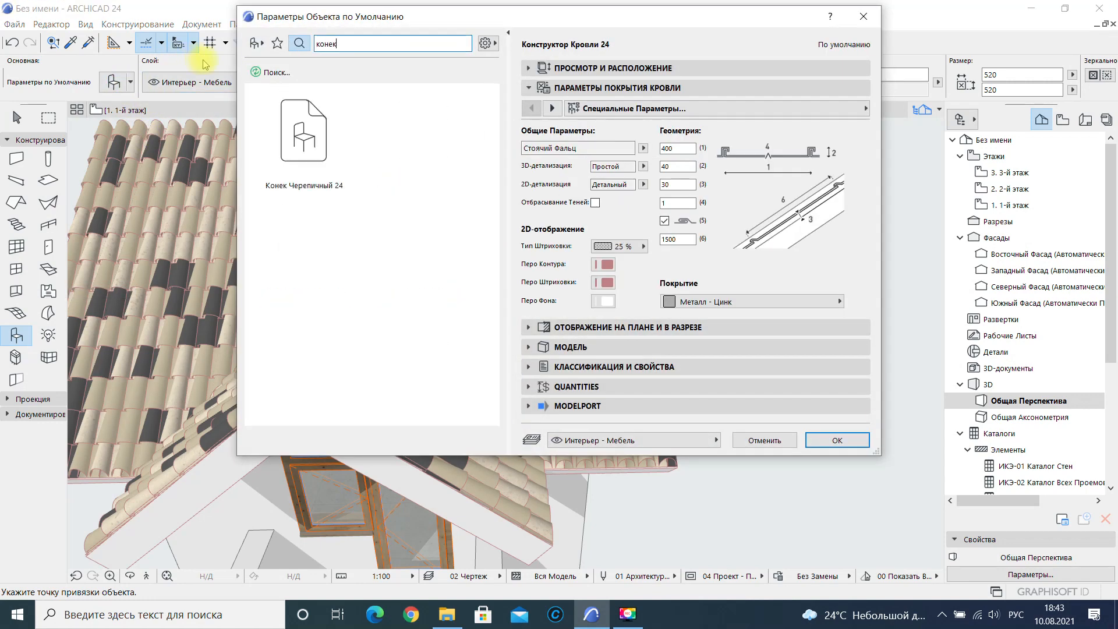
pyautogui.click(325, 144)
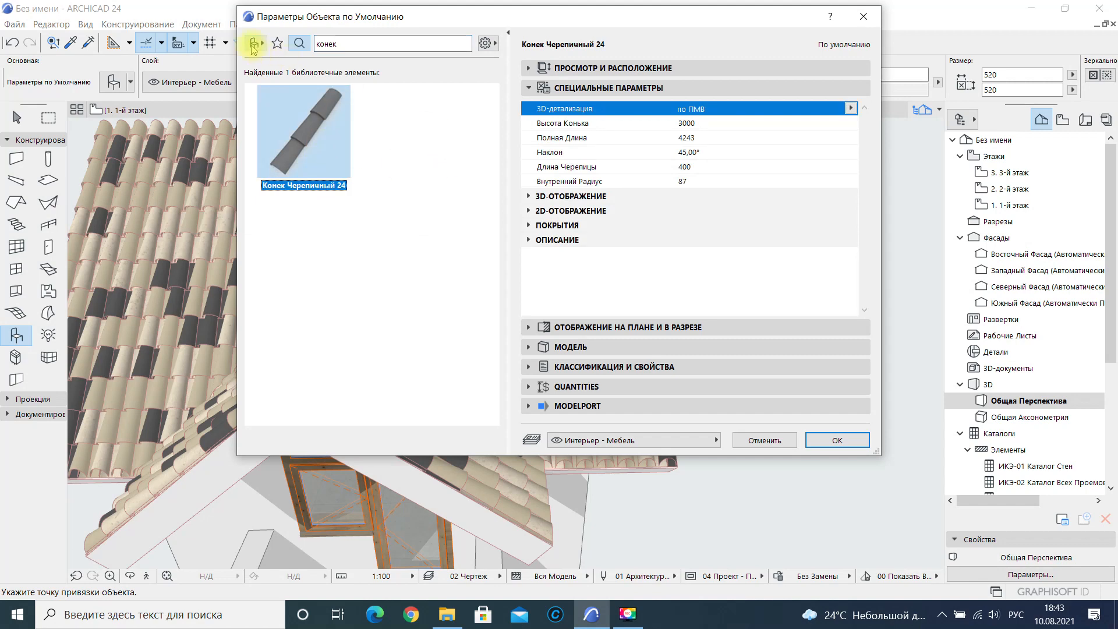
pyautogui.click(253, 45)
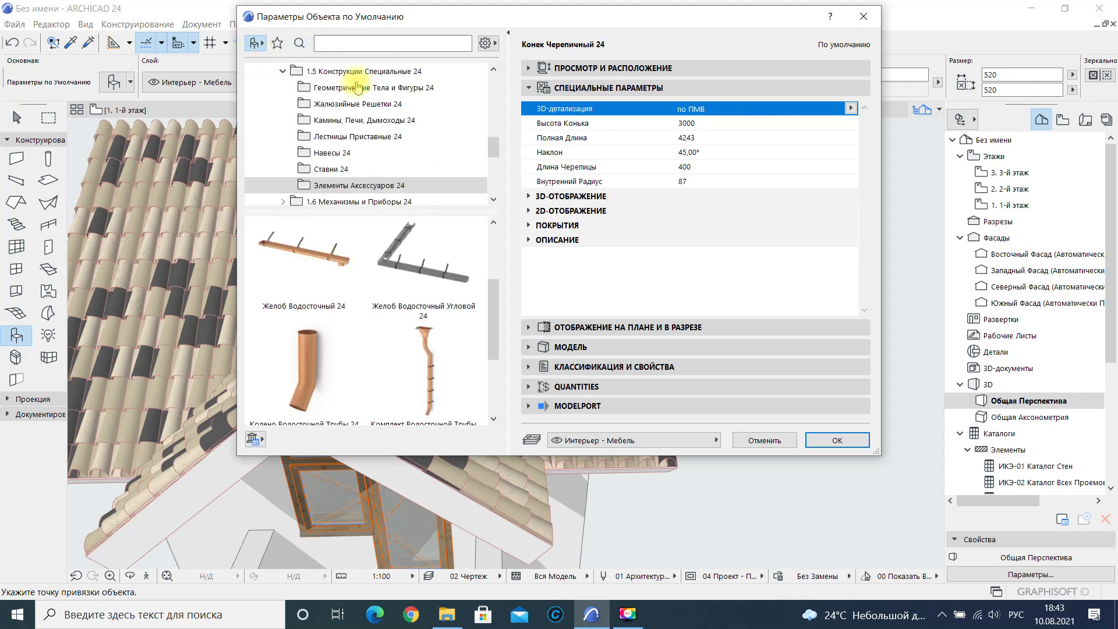
pyautogui.click(851, 108)
pyautogui.click(878, 124)
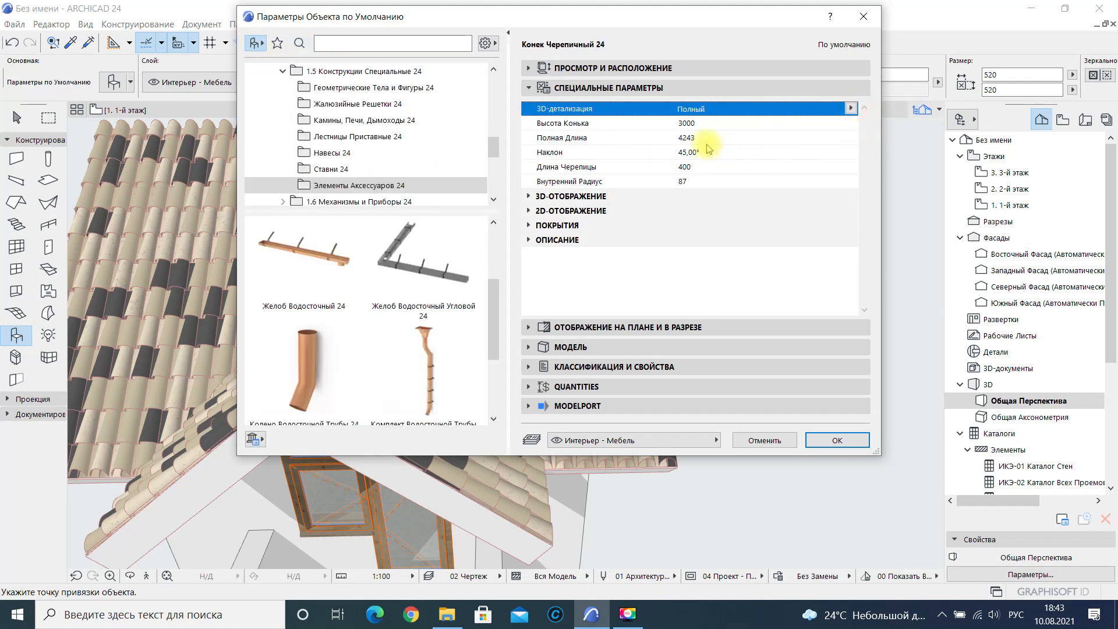
pyautogui.click(837, 441)
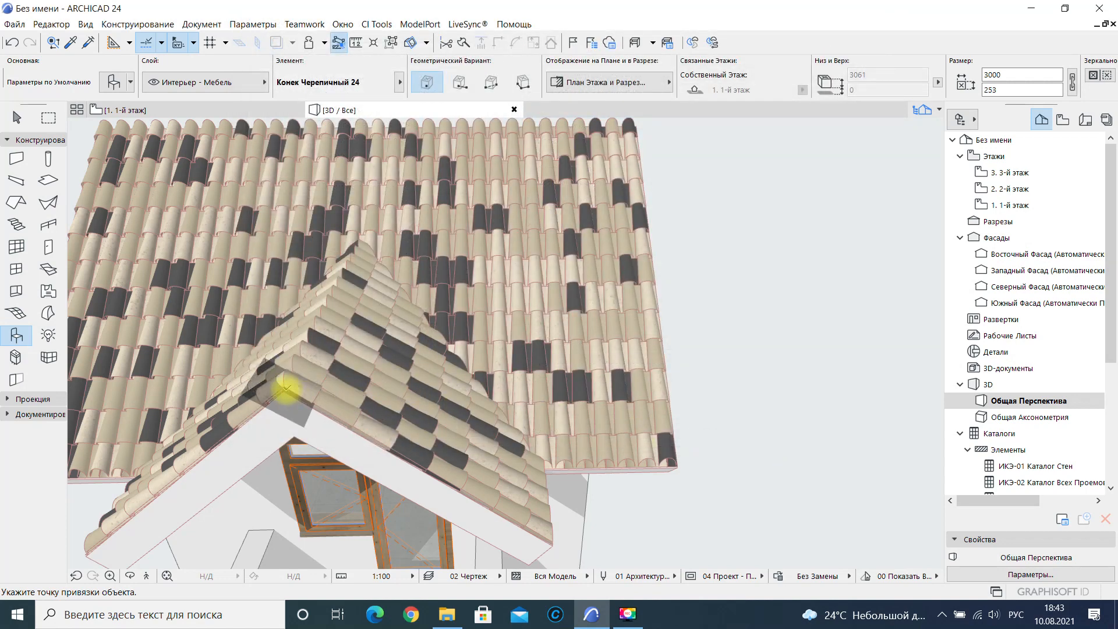
# Place the ridge tile object at the front apex of the porch gable roof and select it.
pyautogui.click(286, 387)
pyautogui.press('Escape')
pyautogui.click(297, 379)
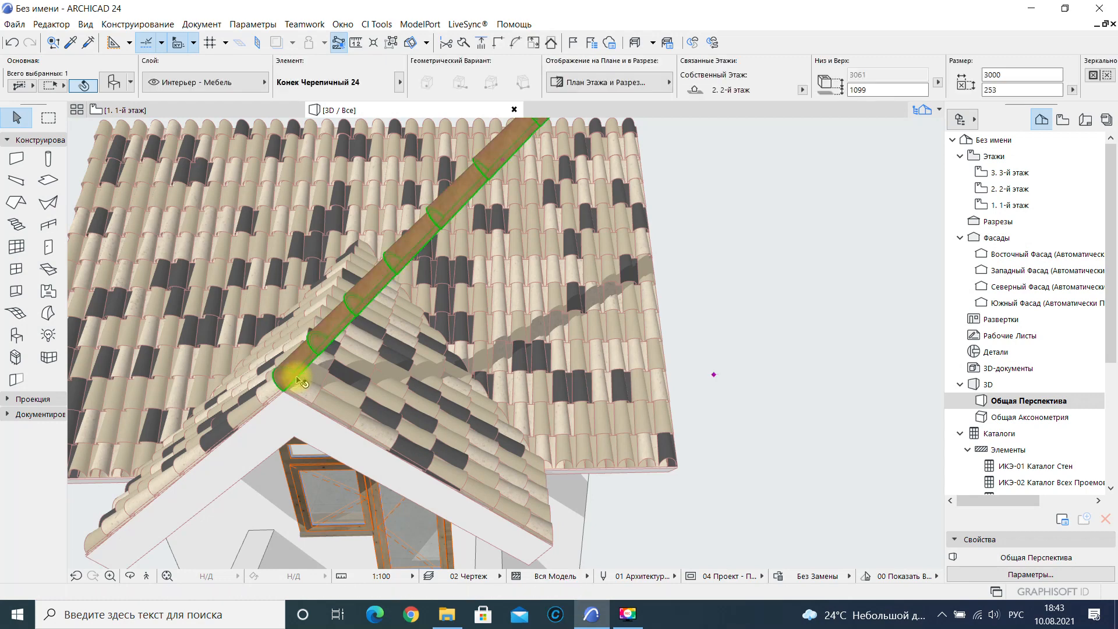
# Lower the free end of the ridge tile object to change its slope from inclined to horizontal.
pyautogui.moveTo(291, 385); pyautogui.dragTo(656, 403)
pyautogui.press('Escape')
pyautogui.scroll(-3, 772, 307)
pyautogui.moveTo(769, 303); pyautogui.dragTo(674, 377, button='middle')
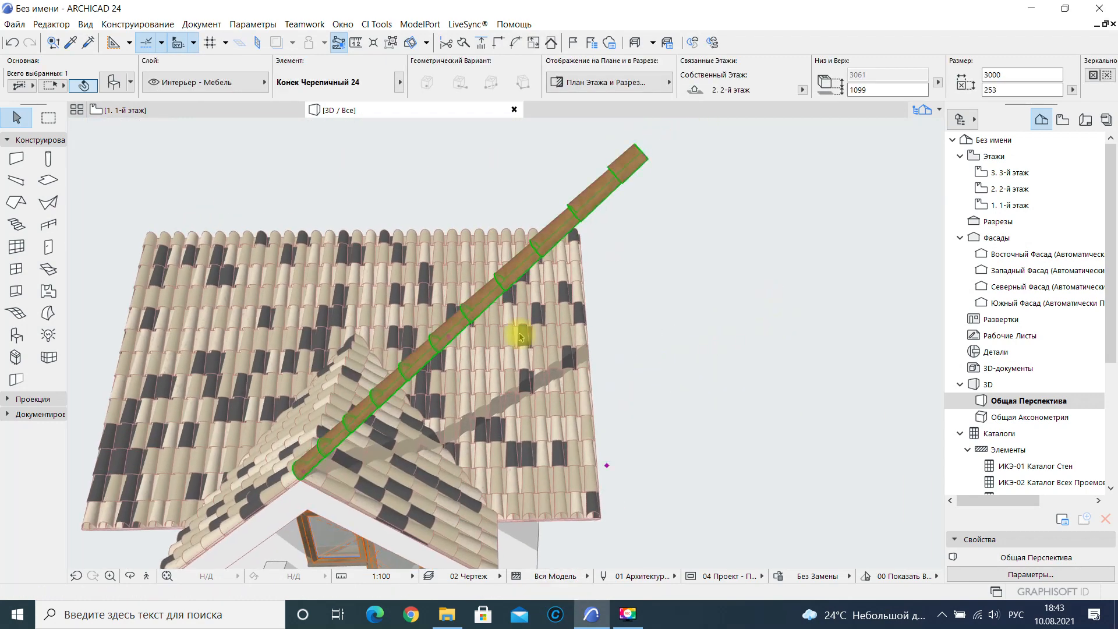
pyautogui.click(450, 339)
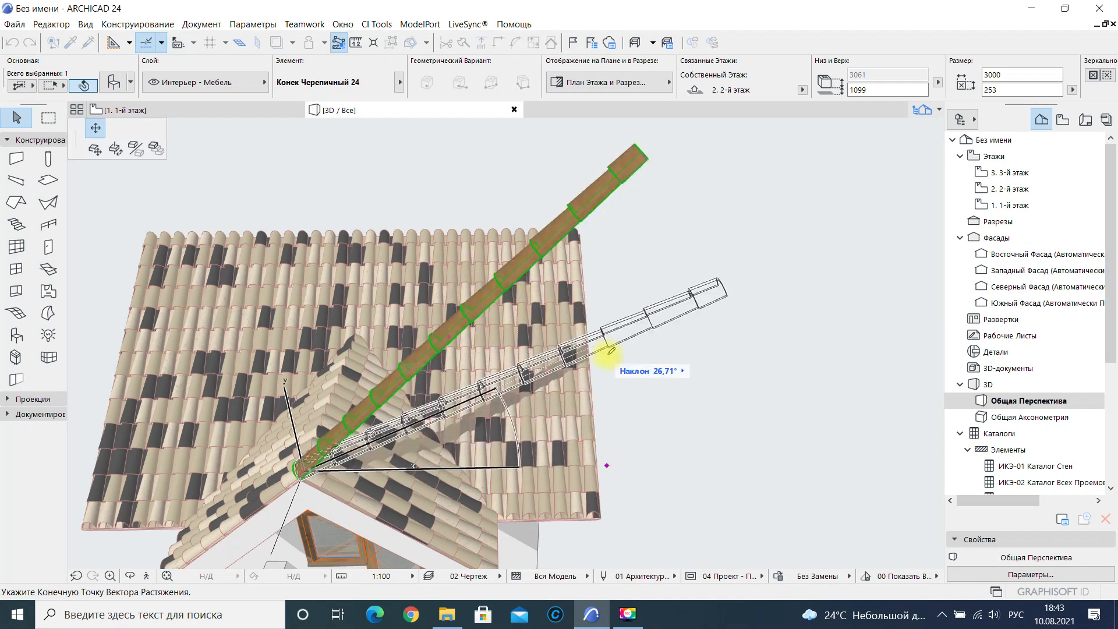
pyautogui.click(648, 476)
pyautogui.keyDown('shift'); pyautogui.moveTo(648, 480); pyautogui.dragTo(635, 312, button='middle'); pyautogui.keyUp('shift')
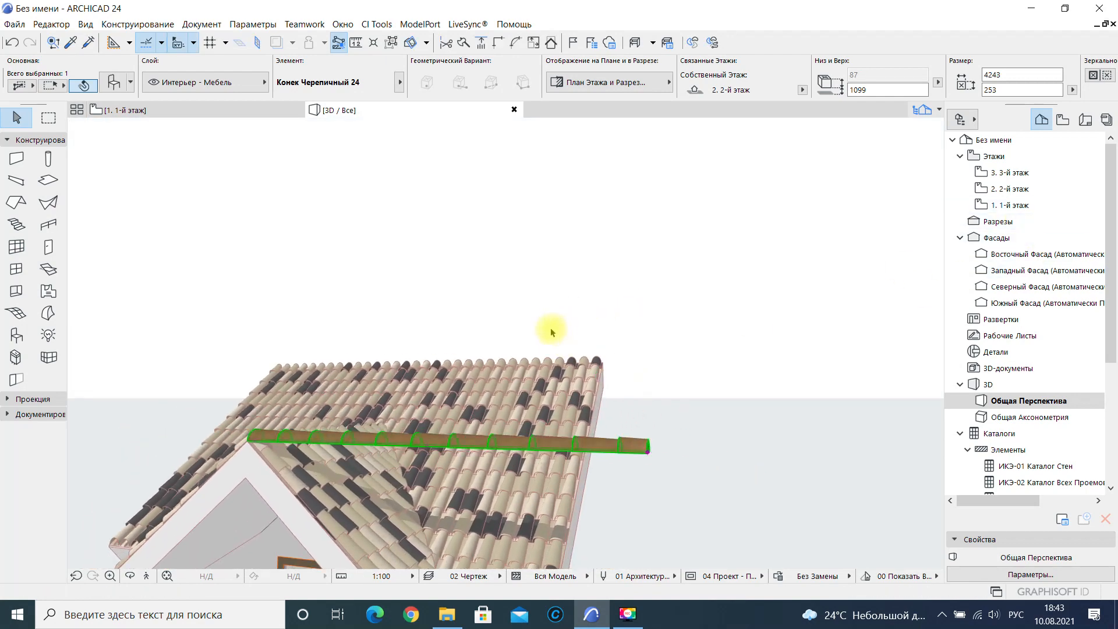
# On the 2-й этаж floor plan, rotate the ridge tile object 90° about its centre so it runs parallel to the porch ridge.
pyautogui.press('Escape')
pyautogui.doubleClick(964, 208)
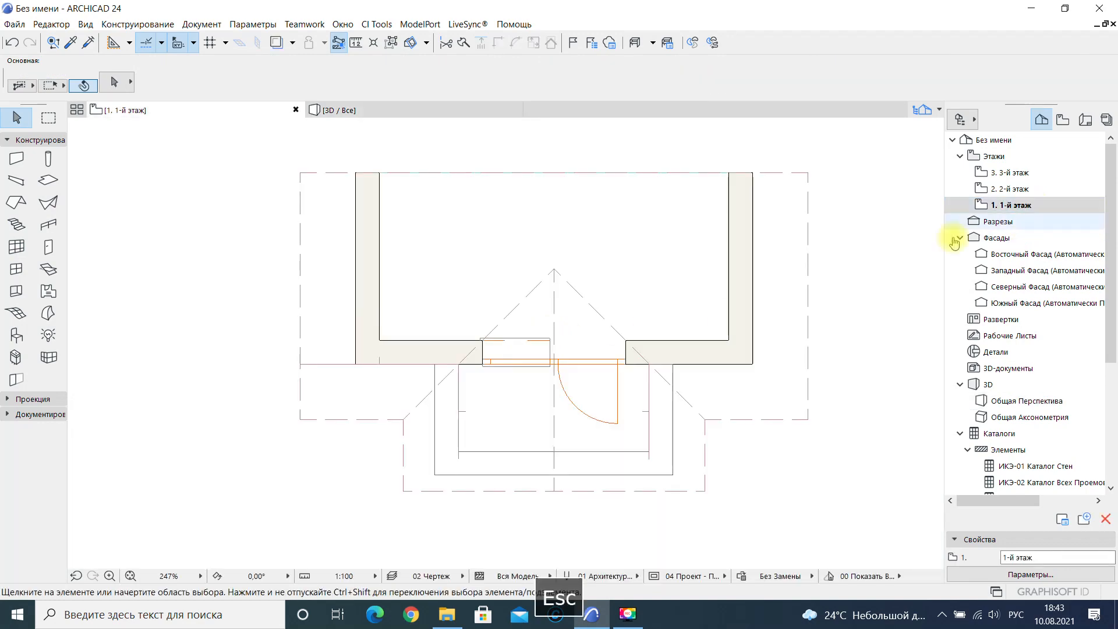
pyautogui.doubleClick(1010, 188)
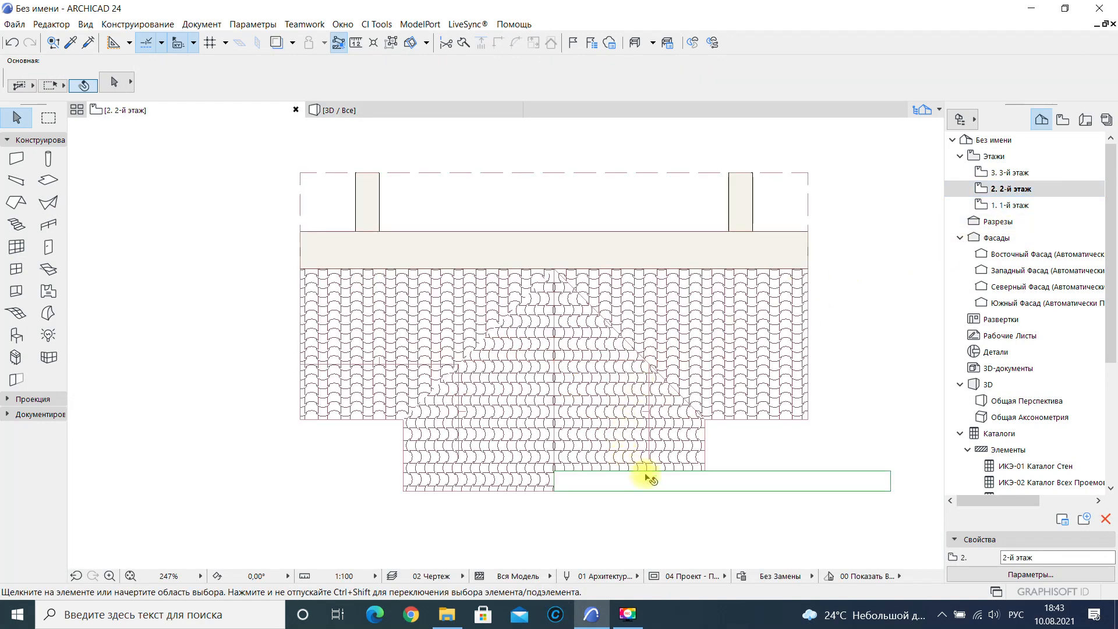
pyautogui.click(642, 481)
pyautogui.click(721, 481)
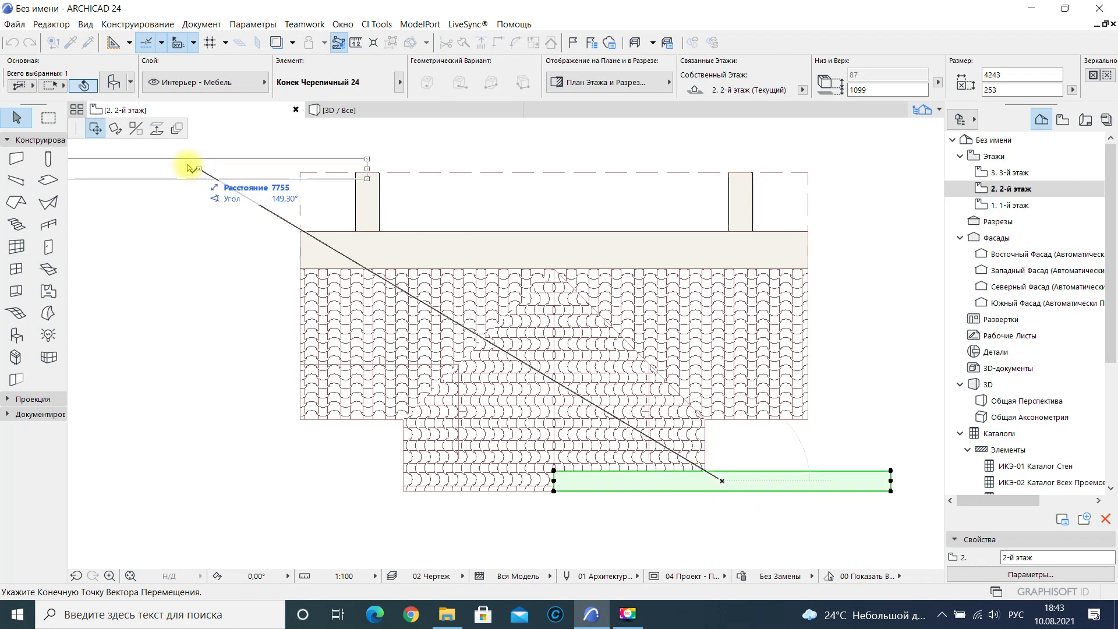
pyautogui.click(115, 129)
pyautogui.click(721, 480)
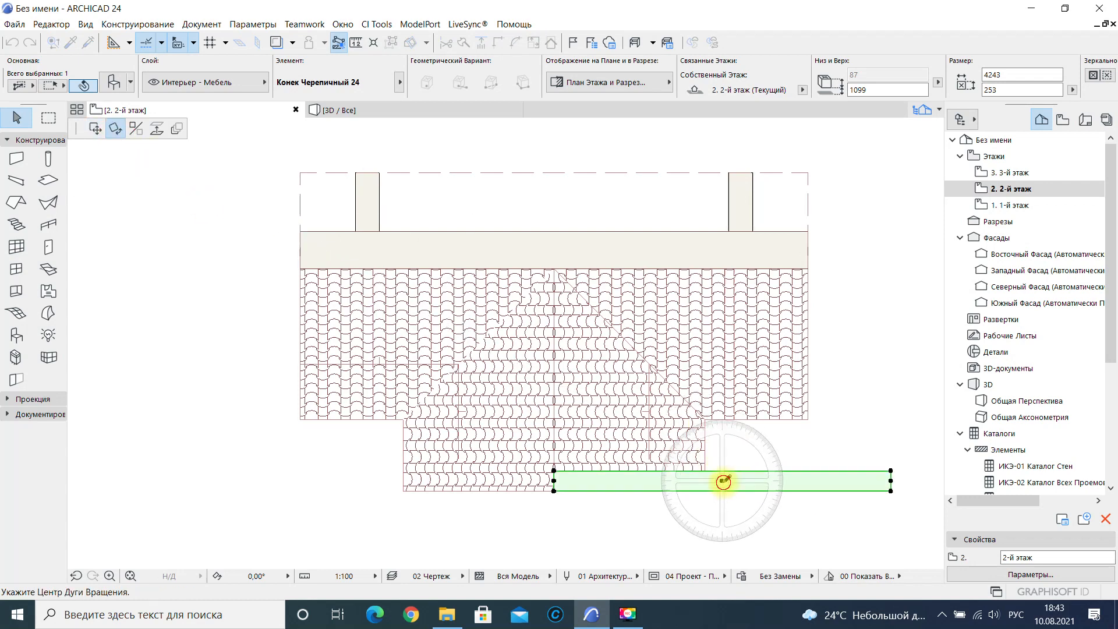
pyautogui.click(790, 480)
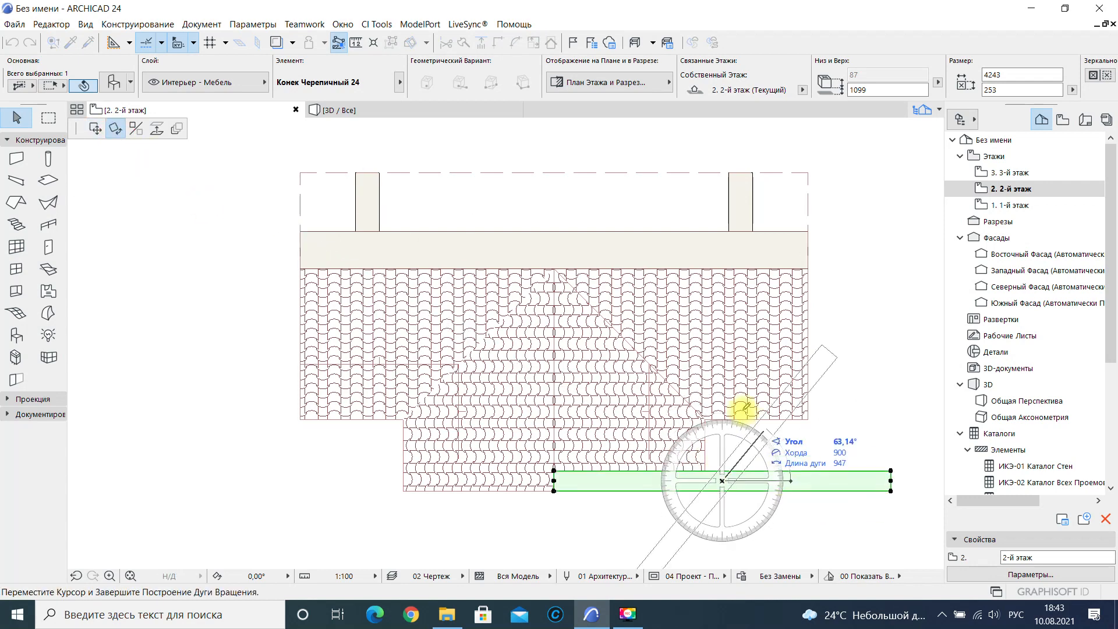
pyautogui.click(726, 436)
pyautogui.click(723, 482)
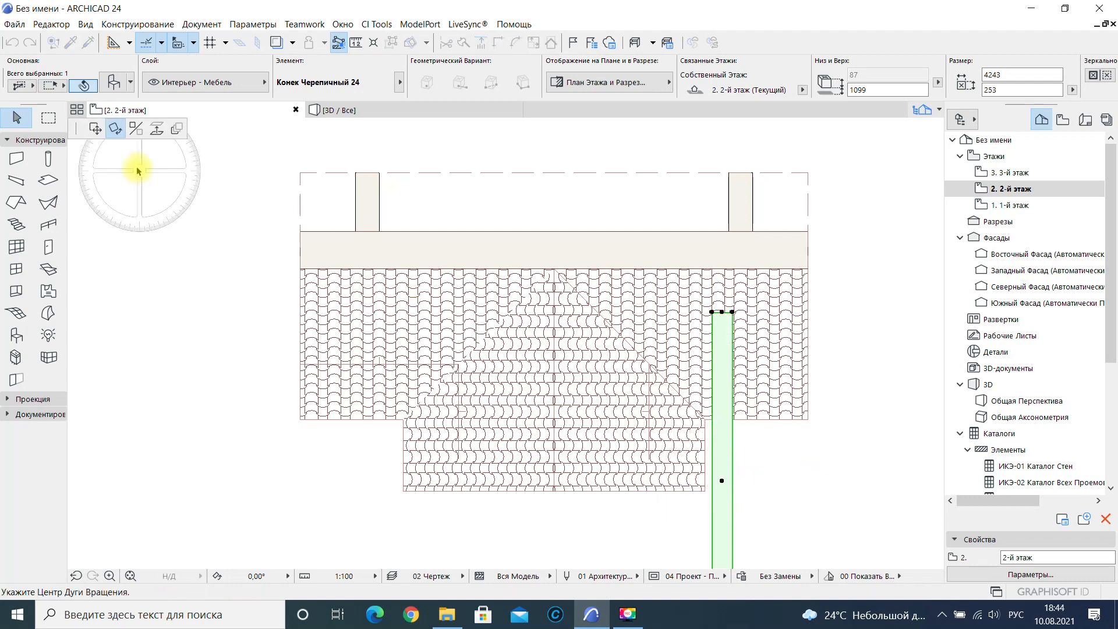
# Move the ridge tile object onto the porch ridge line and align its inner end with the ridge's meeting point on the main roof.
pyautogui.click(95, 129)
pyautogui.click(553, 469)
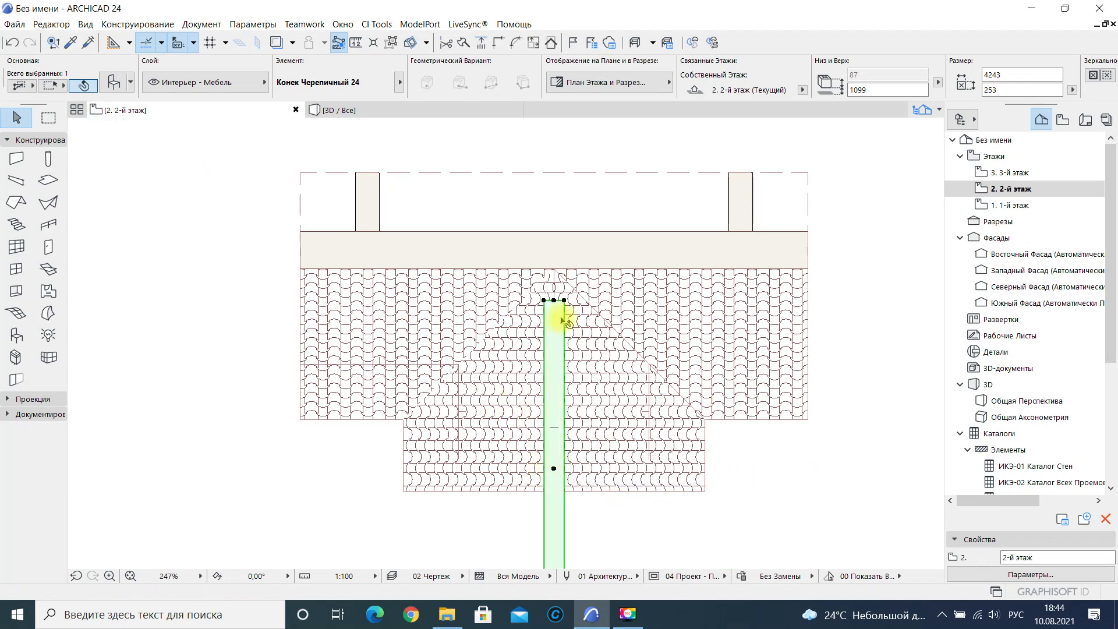
pyautogui.click(554, 300)
pyautogui.click(555, 269)
# Shorten the ridge tile object to 2800 mm so its outer end meets the porch roof's front edge, and check it in 3D.
pyautogui.scroll(-1, 576, 335)
pyautogui.moveTo(578, 326); pyautogui.dragTo(581, 185, button='middle')
pyautogui.click(559, 420)
pyautogui.click(198, 129)
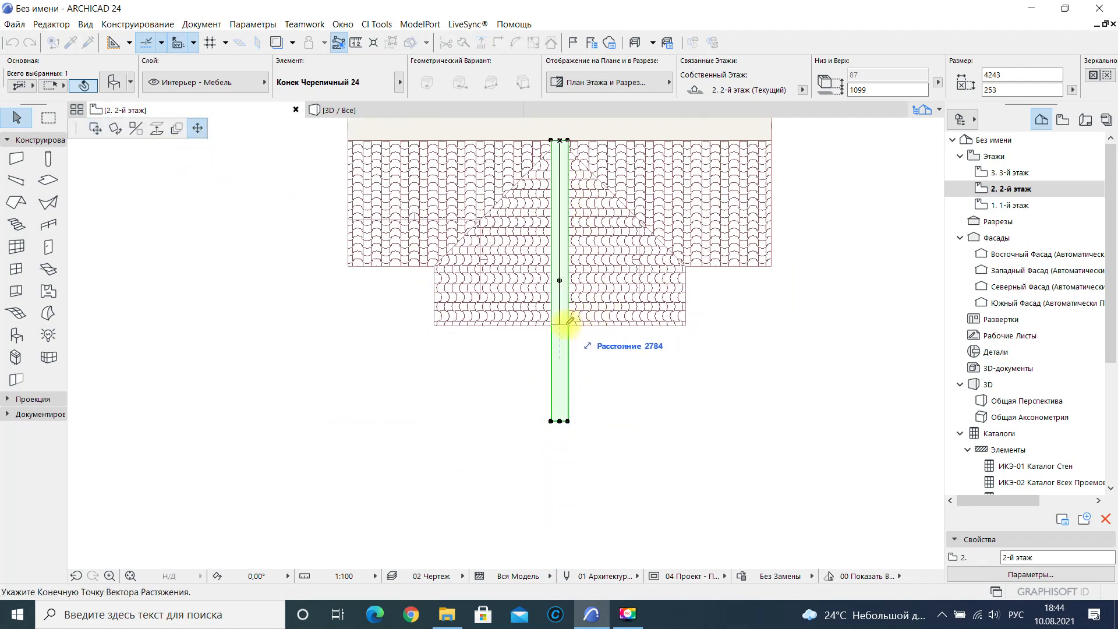
pyautogui.click(692, 324)
pyautogui.press('Escape')
pyautogui.click(390, 110)
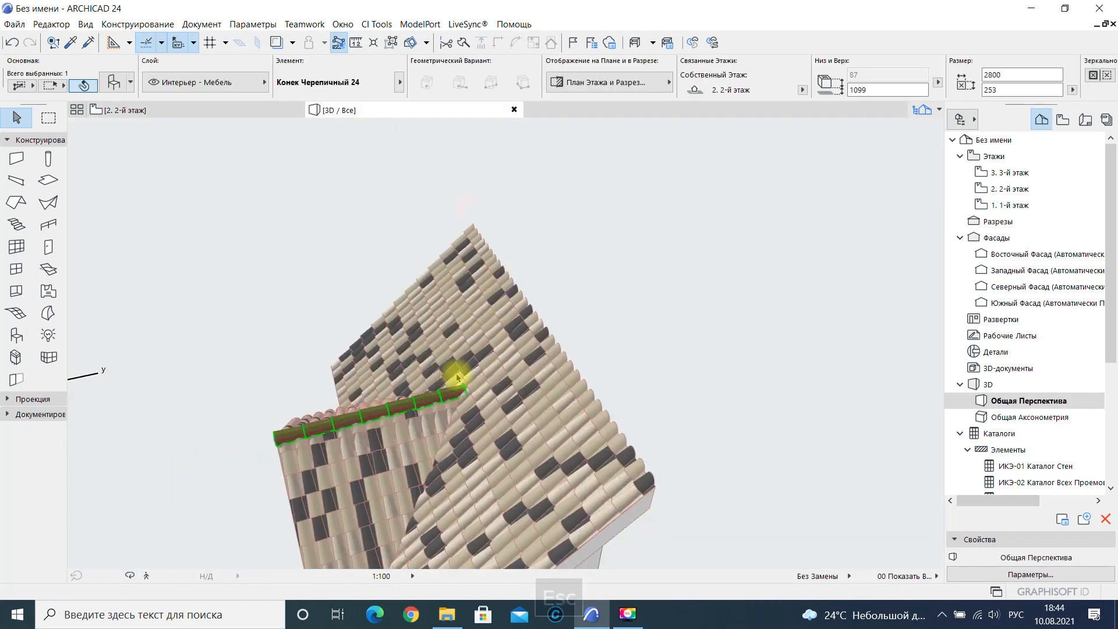
pyautogui.keyDown('shift'); pyautogui.moveTo(487, 298); pyautogui.dragTo(403, 302, button='middle'); pyautogui.keyUp('shift')
pyautogui.press('Escape')
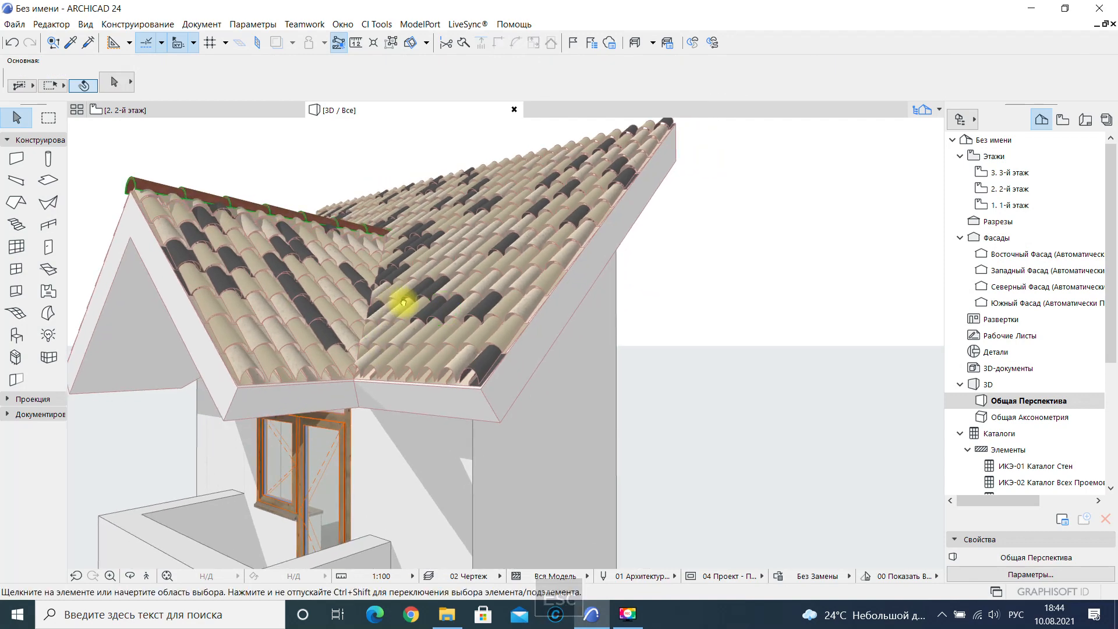
# Choose the Желоб Водосточный 24 gutter as the default object and give it the Полукруглый profile.
pyautogui.click(16, 335)
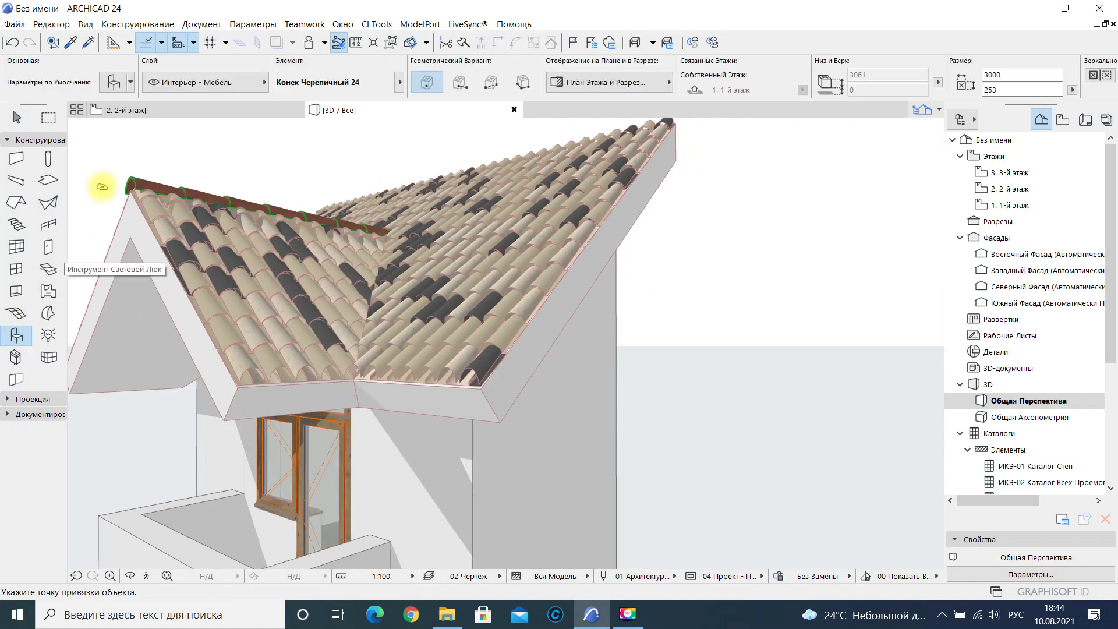
pyautogui.click(114, 82)
pyautogui.scroll(-3, 427, 344)
pyautogui.click(341, 320)
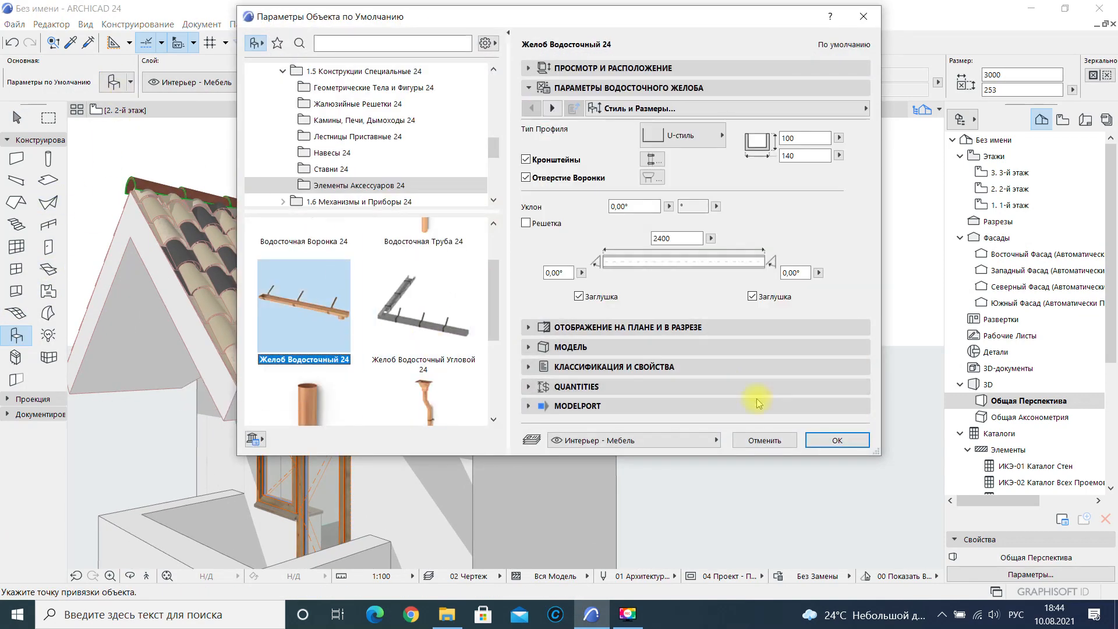
pyautogui.click(683, 135)
pyautogui.click(725, 177)
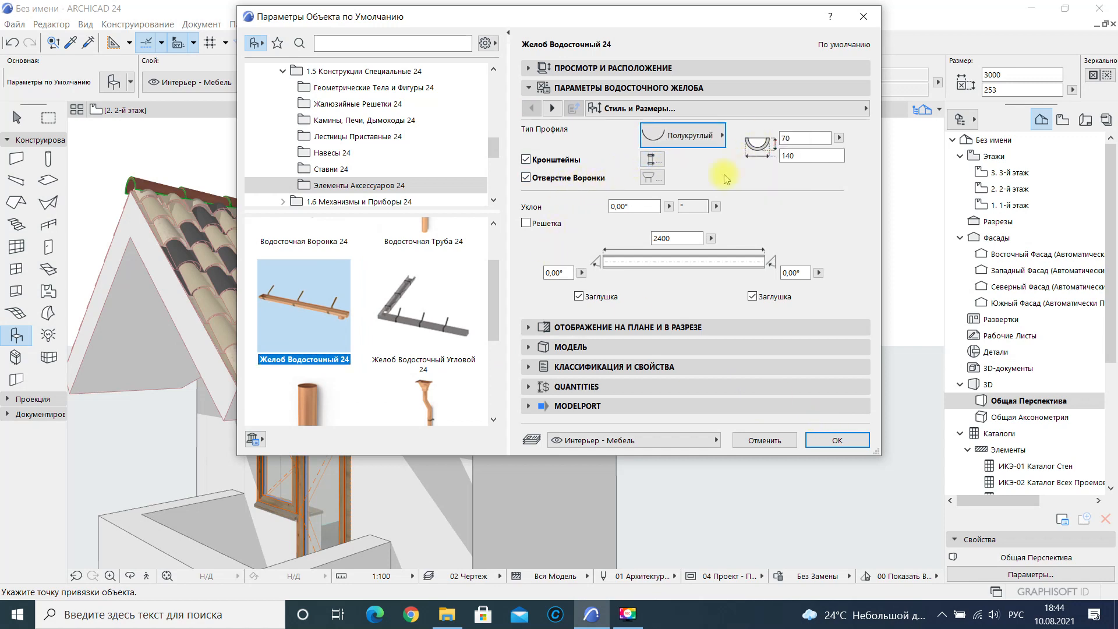
# Check the gutter's bracket settings, configure its funnel opening and accept the default object settings.
pyautogui.click(653, 162)
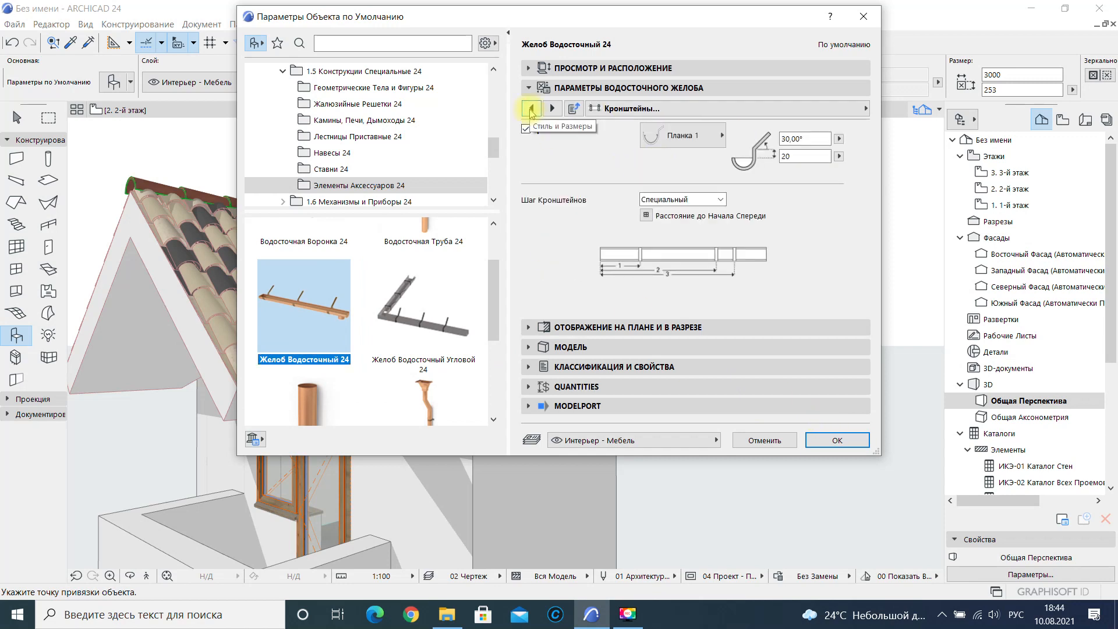
pyautogui.click(531, 111)
pyautogui.click(650, 176)
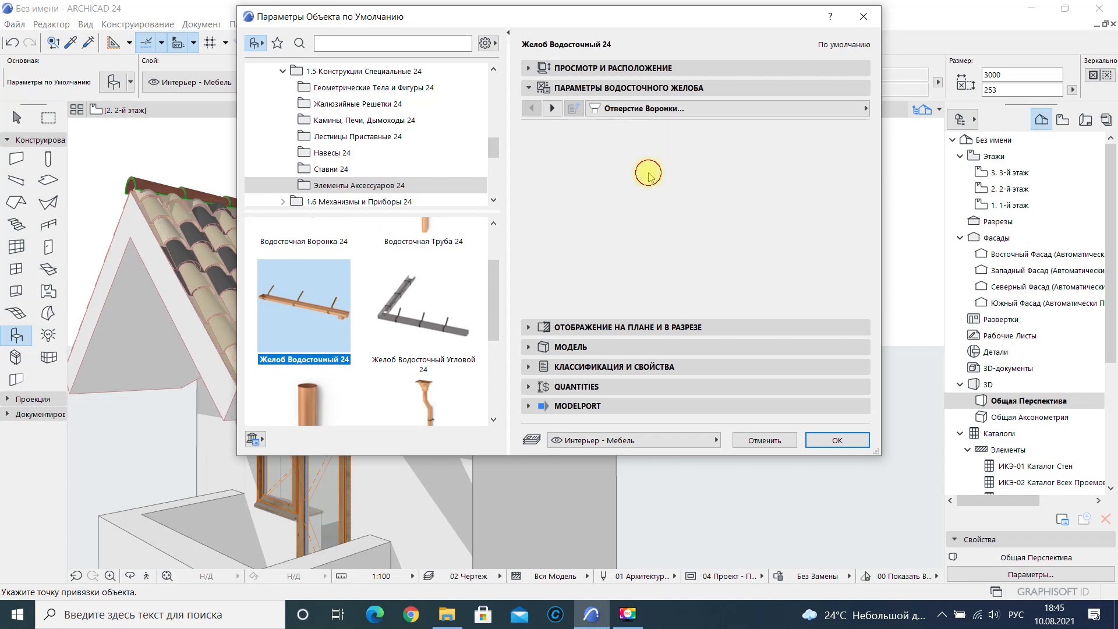
pyautogui.click(679, 144)
pyautogui.click(757, 137)
pyautogui.click(825, 439)
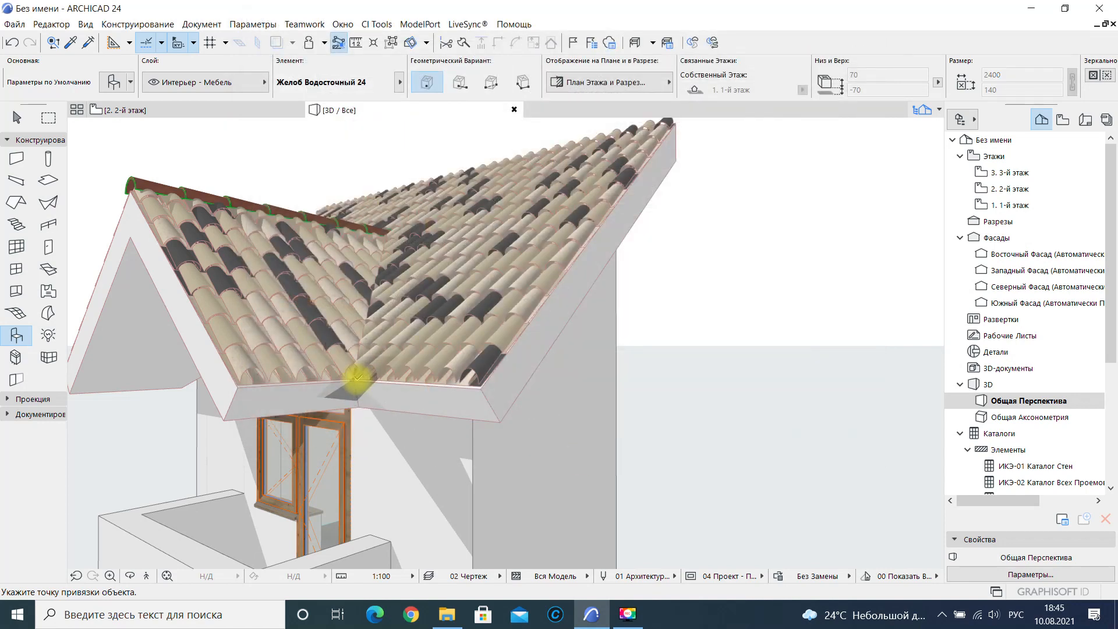
# Place the gutter at the eave's inner corner and shorten it to 1300 mm to fit the main roof's eave.
pyautogui.click(355, 382)
pyautogui.press('Escape')
pyautogui.click(528, 395)
pyautogui.click(644, 399)
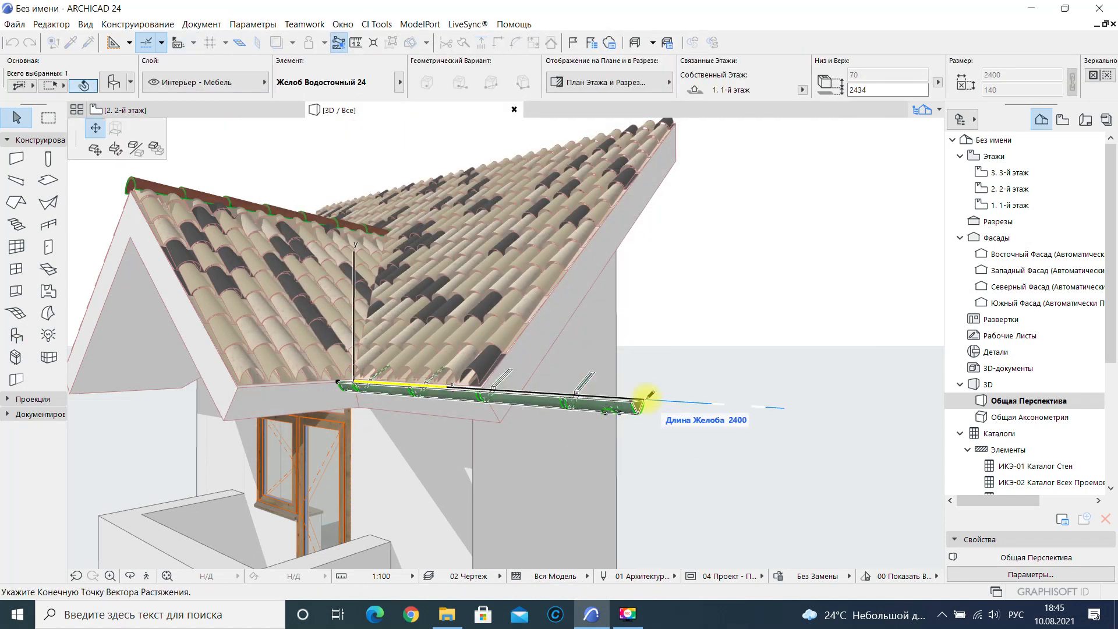
pyautogui.keyDown('shift'); pyautogui.moveTo(495, 388); pyautogui.dragTo(495, 402, button='middle'); pyautogui.keyUp('shift')
pyautogui.click(487, 392)
pyautogui.scroll(3, 344, 378)
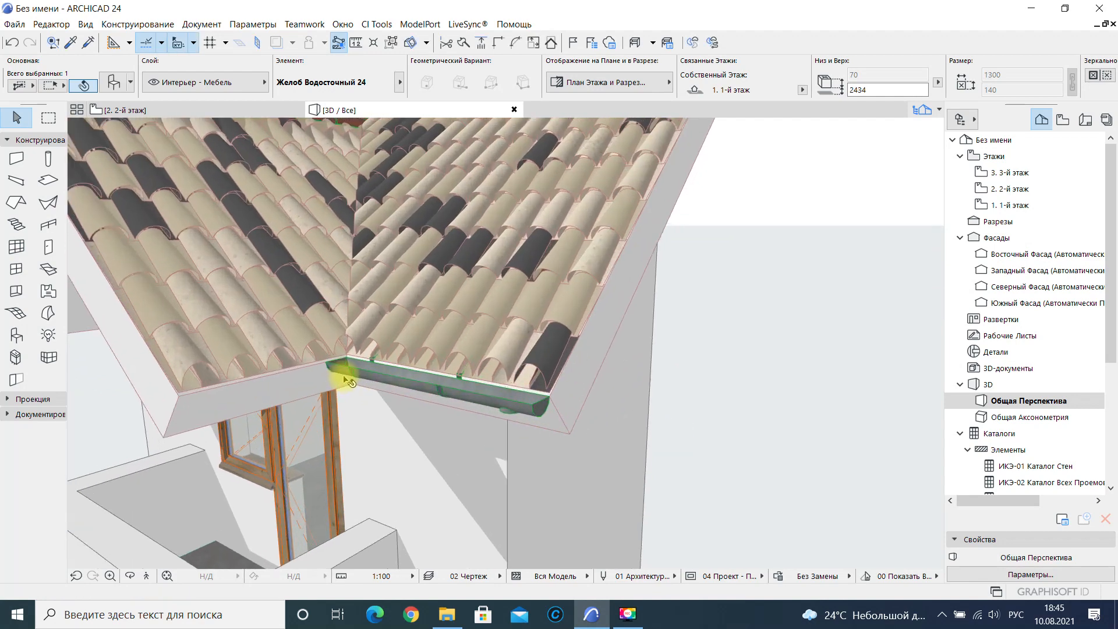
pyautogui.scroll(3, 348, 379)
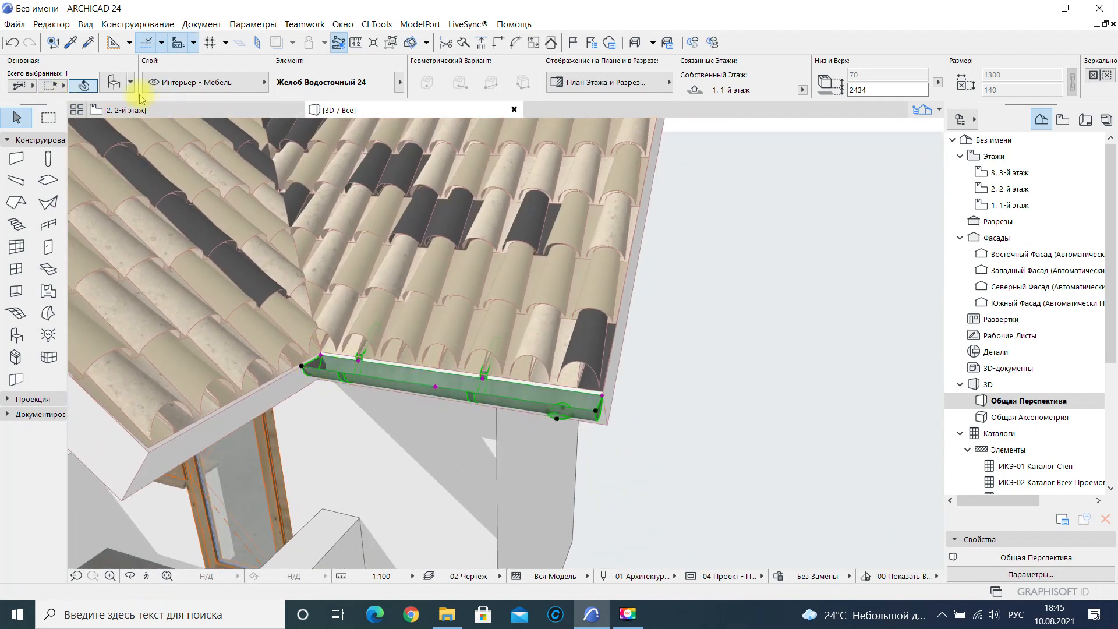
# Set the cut angle of the gutter's inner end to 45°.
pyautogui.click(114, 82)
pyautogui.click(531, 109)
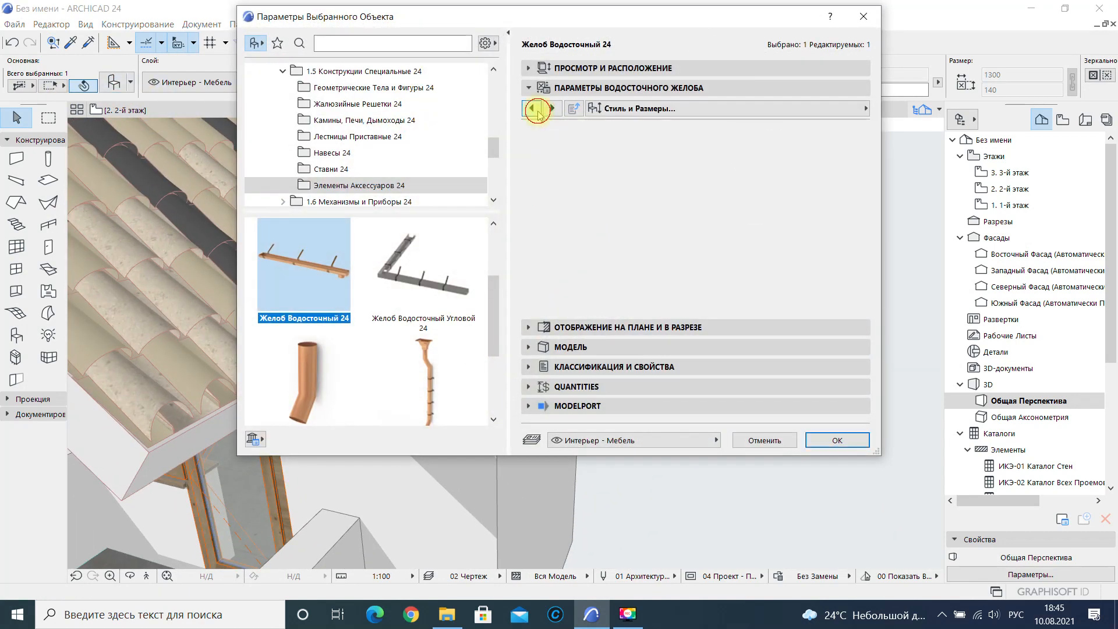
pyautogui.click(568, 273)
pyautogui.write('45')
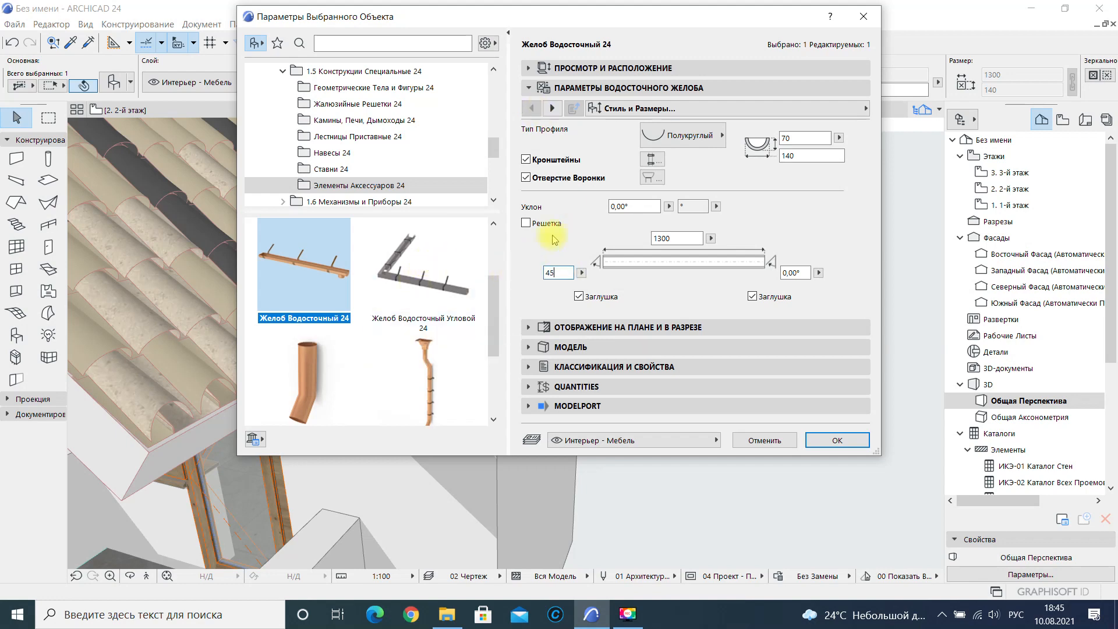
pyautogui.press('Escape')
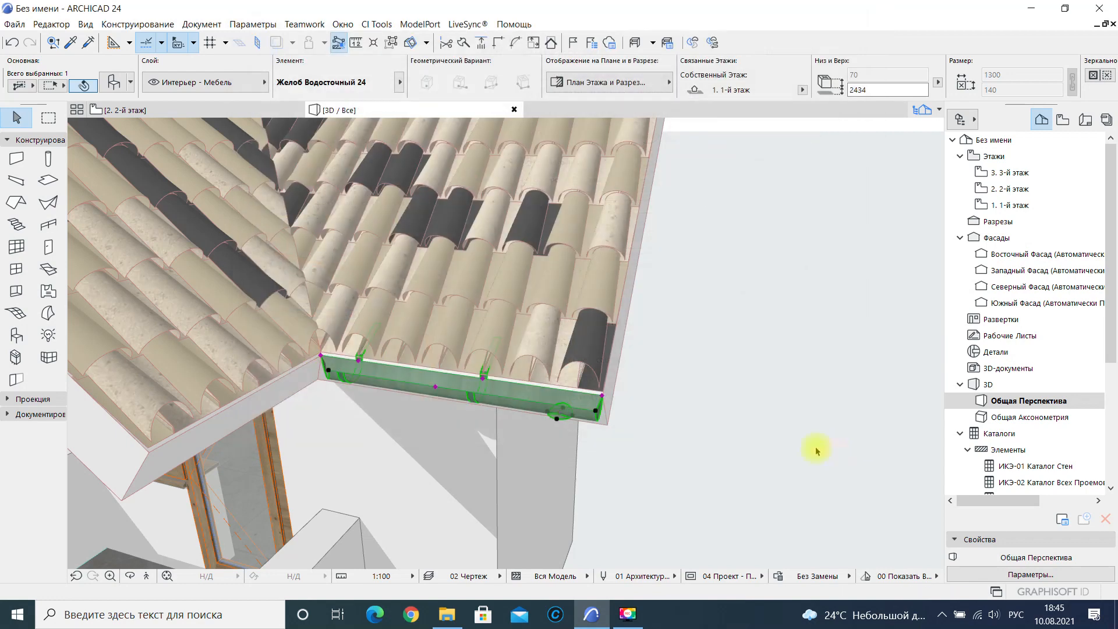
# Copy the gutter from its outer end to the inner corner between the main roof and the porch roof.
pyautogui.click(582, 413)
pyautogui.click(601, 397)
pyautogui.click(97, 150)
pyautogui.click(321, 357)
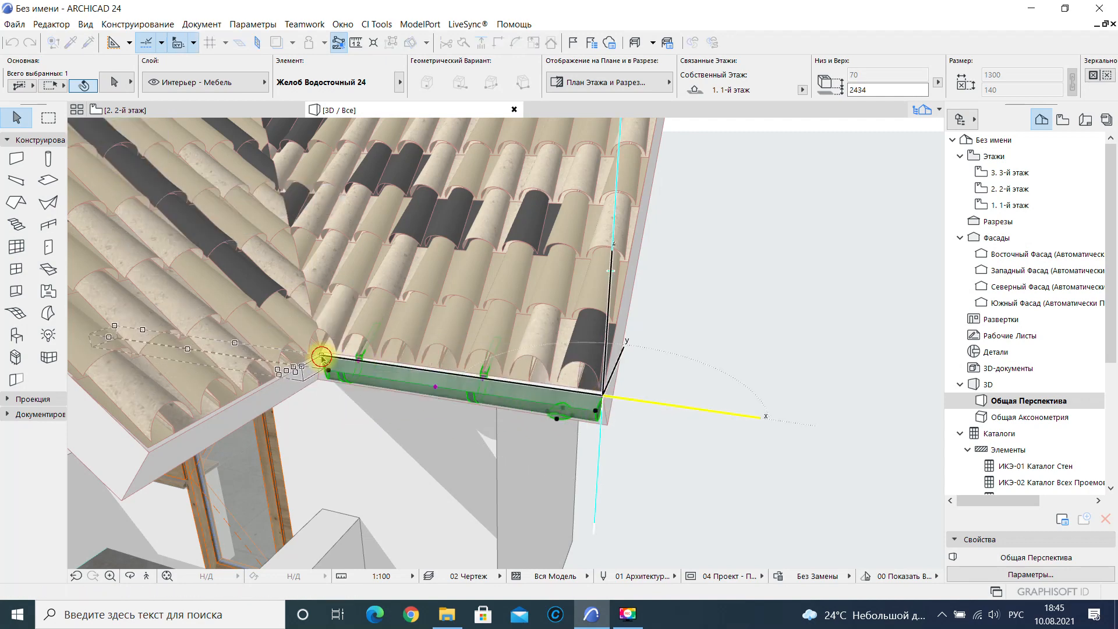
# Rotate the gutter copy about the inner corner to align it with the direction of the porch eave.
pyautogui.click(116, 148)
pyautogui.click(321, 356)
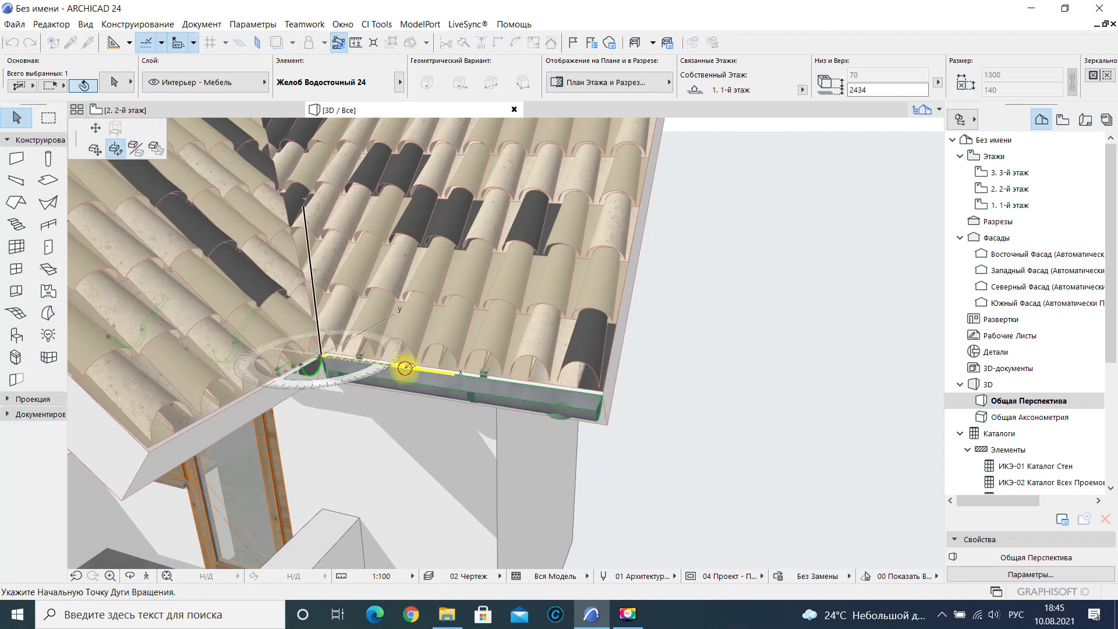
pyautogui.click(405, 368)
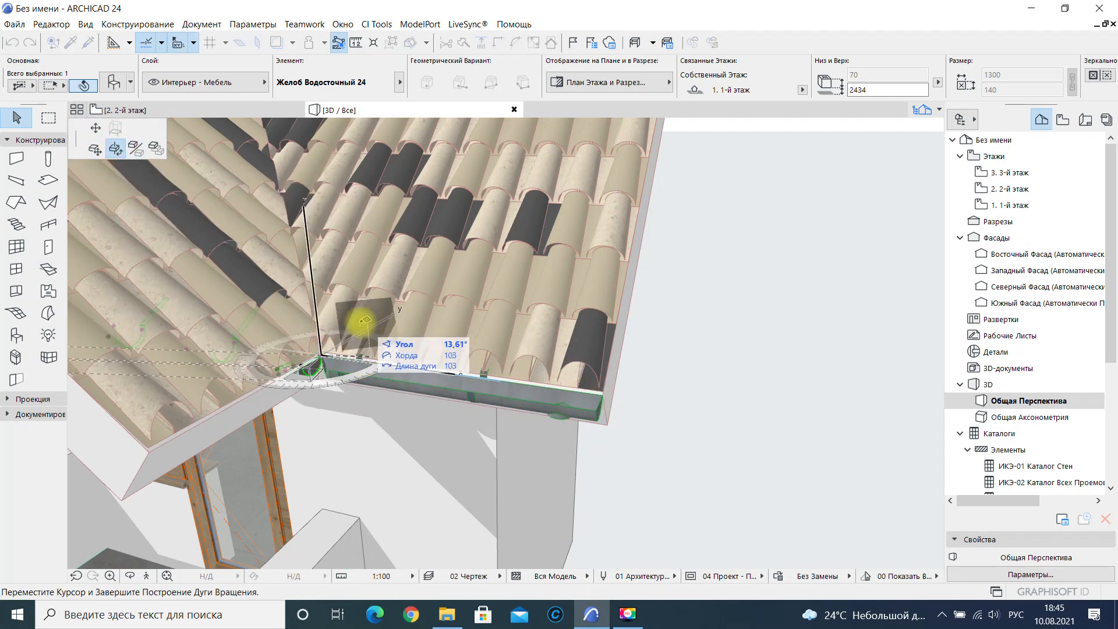
pyautogui.click(224, 412)
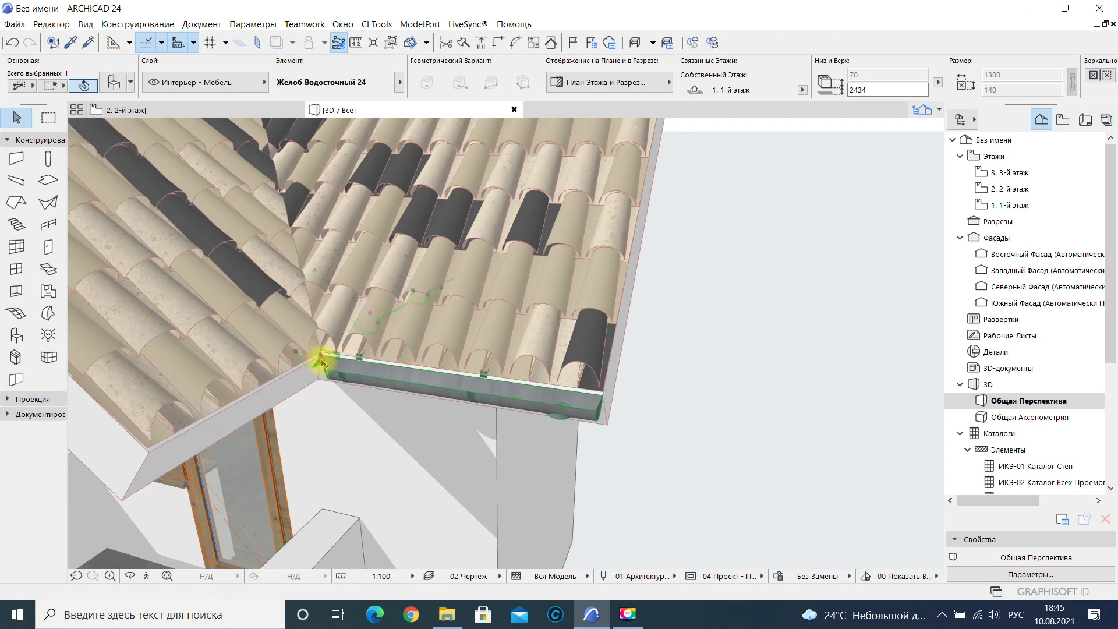
# Fit the rotated gutter copy along the porch eave with a length of 760 mm.
pyautogui.click(321, 356)
pyautogui.click(92, 147)
pyautogui.press('Escape')
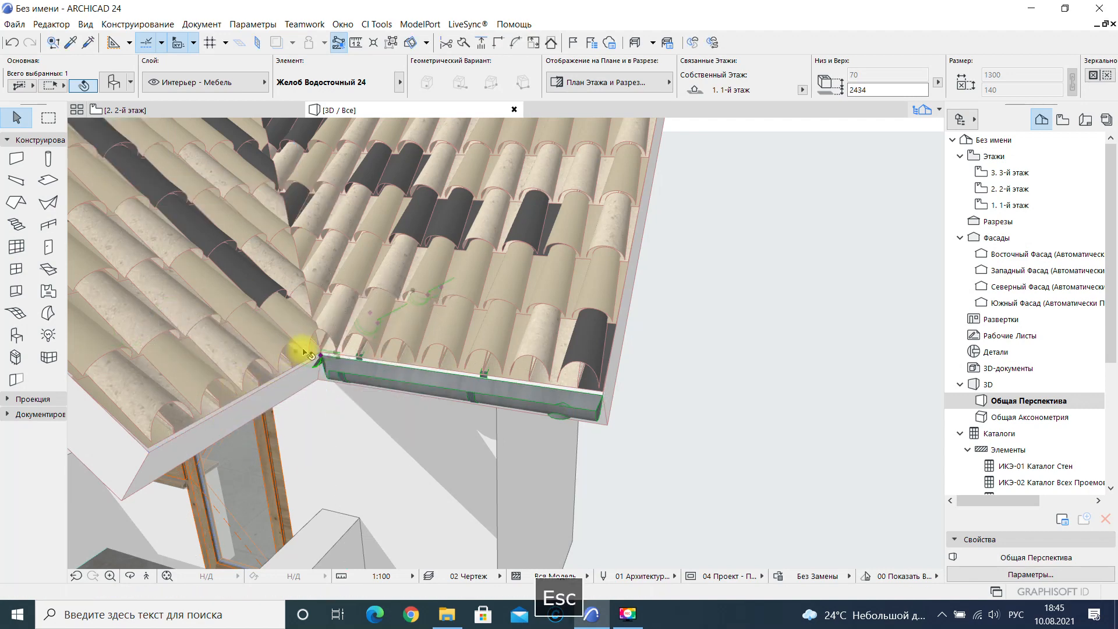
pyautogui.click(296, 352)
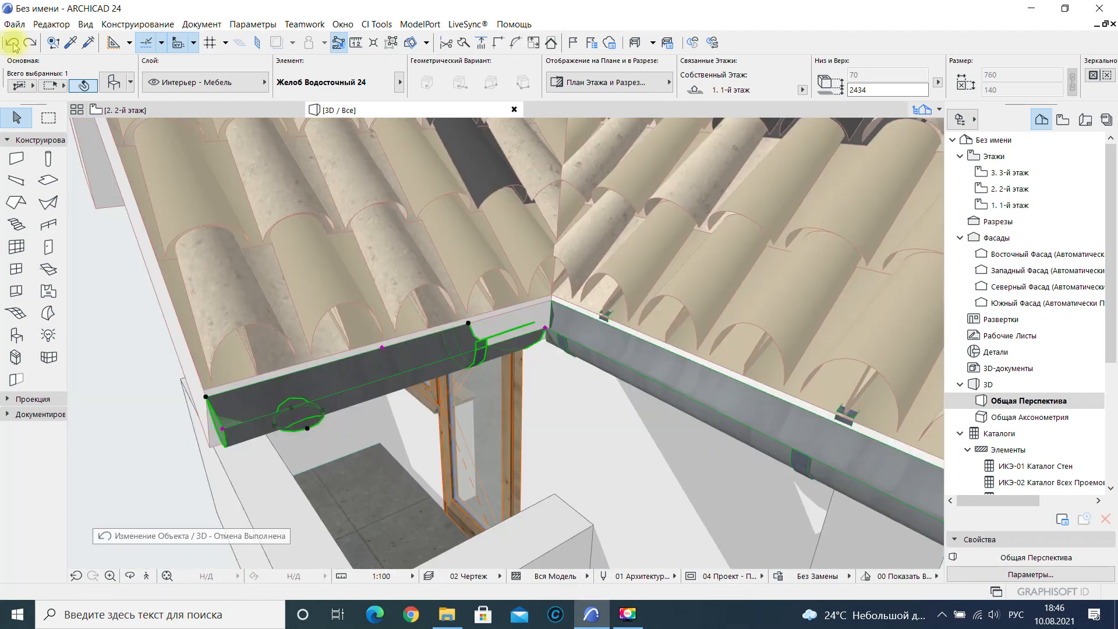
pyautogui.press('Escape')
# On the 1-й этаж floor plan, mirror the porch gutter about its long outer edge.
pyautogui.click(1000, 207)
pyautogui.click(699, 305)
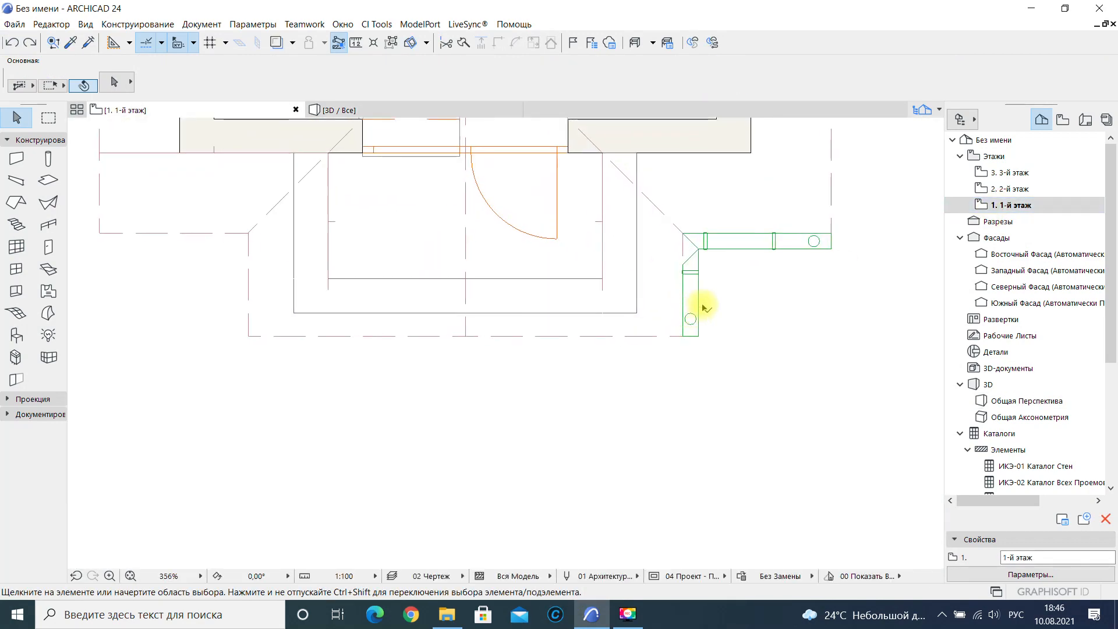
pyautogui.click(697, 249)
pyautogui.click(136, 128)
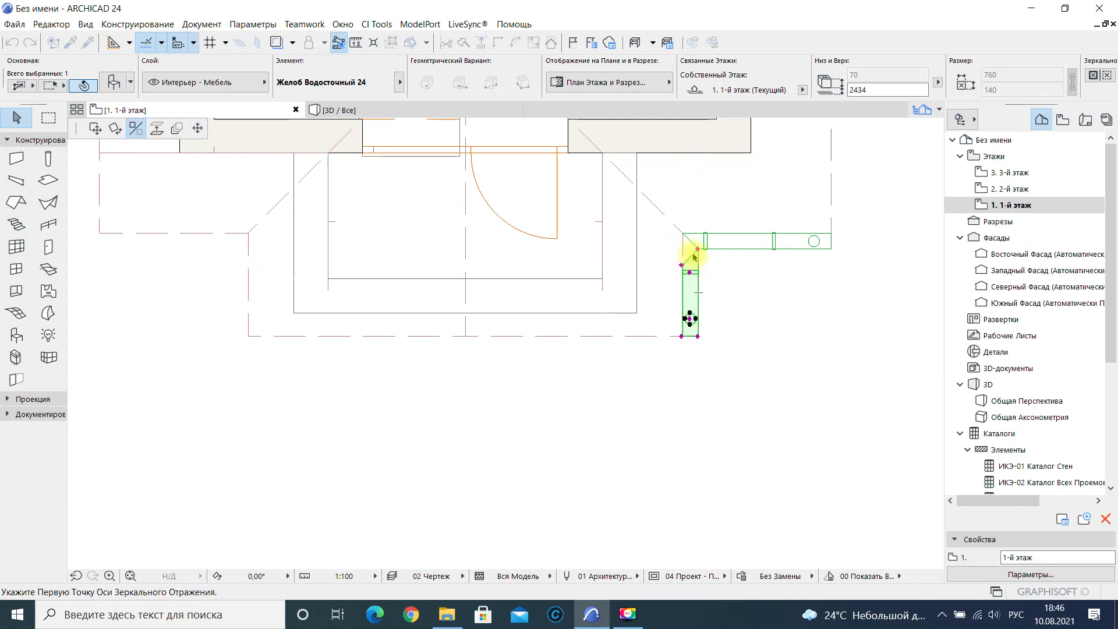
pyautogui.click(698, 336)
# Move the porch gutter's mitred end onto the corner joint with the main gutter and extend its other end to the porch roof's front edge.
pyautogui.click(698, 249)
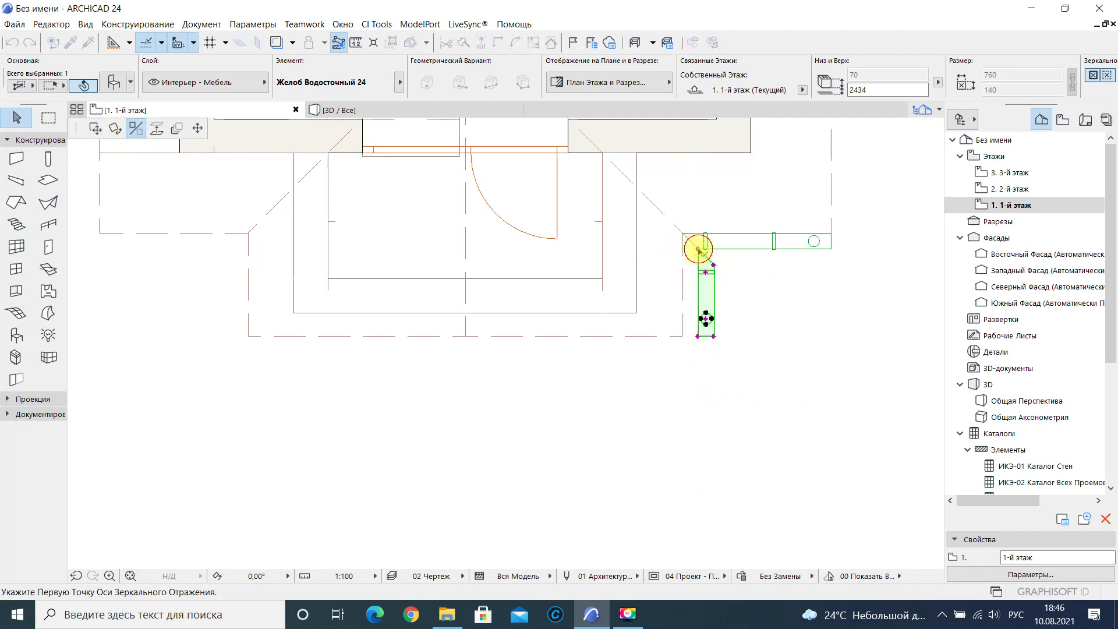
pyautogui.click(100, 131)
pyautogui.click(682, 233)
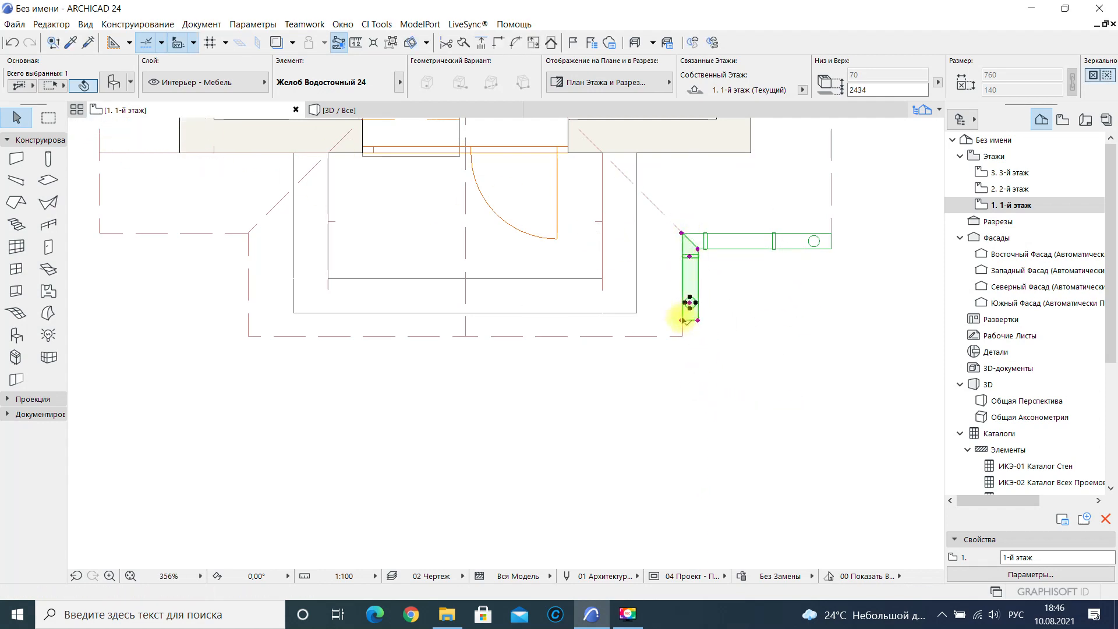
pyautogui.click(689, 304)
pyautogui.click(683, 336)
pyautogui.press('Escape')
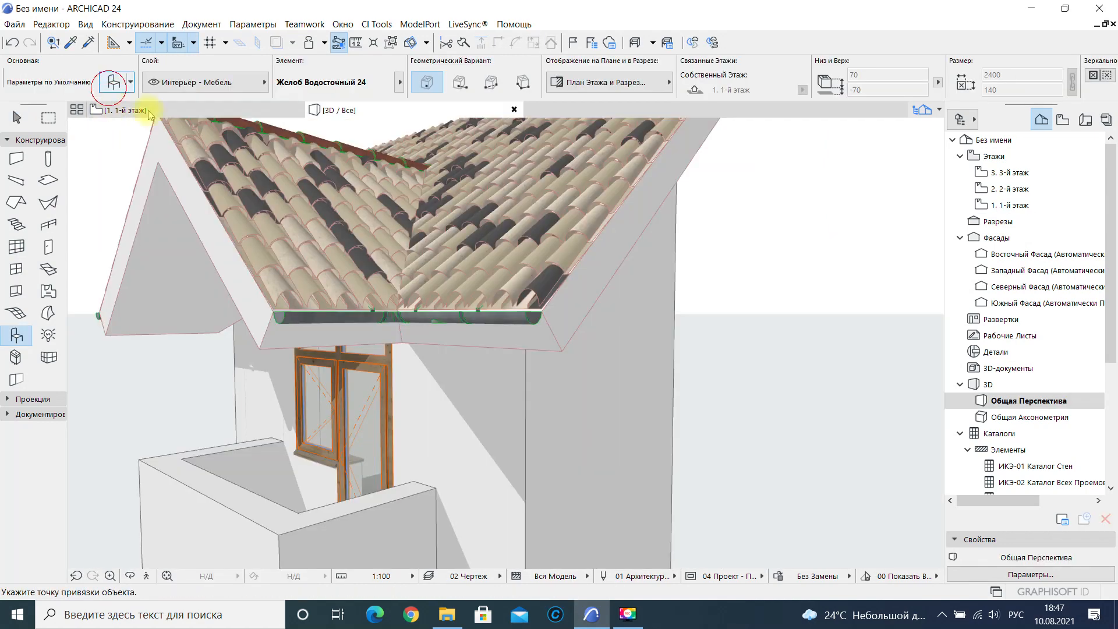
# Choose Комплект Водосточной Трубы 24 as the default object and give the downspout the Круглый profile.
pyautogui.click(110, 86)
pyautogui.scroll(-2, 388, 272)
pyautogui.click(432, 299)
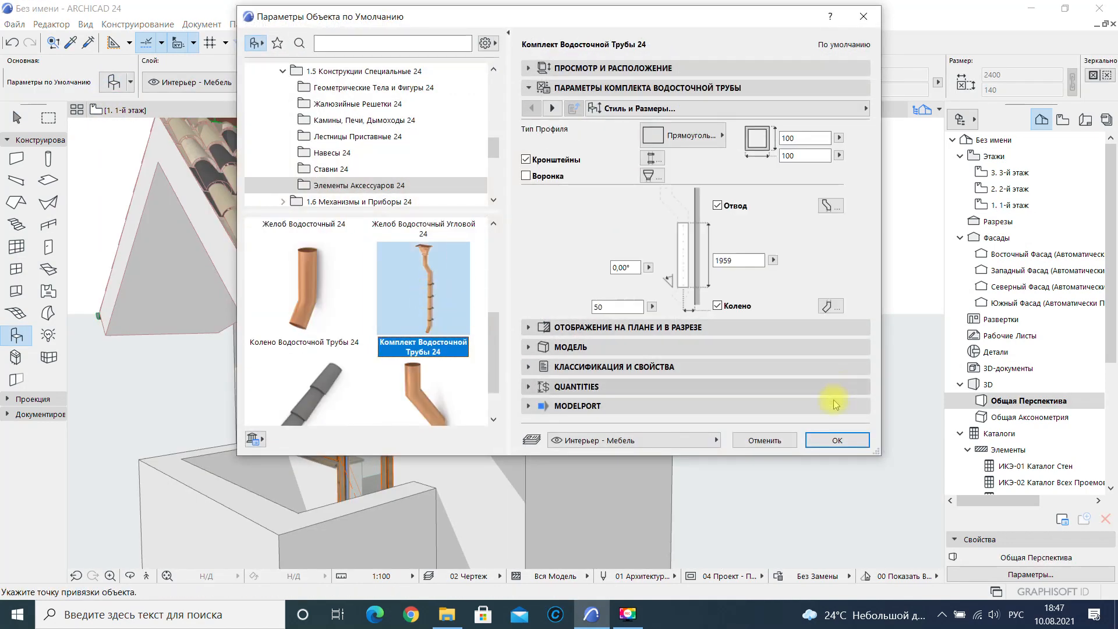
pyautogui.click(674, 138)
pyautogui.click(783, 196)
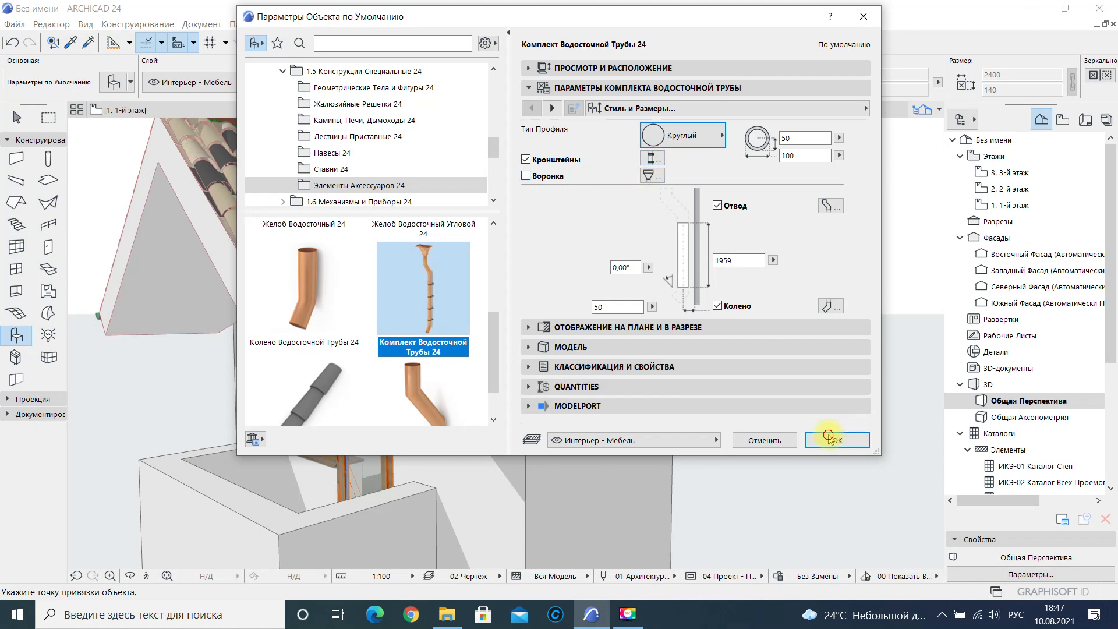
pyautogui.click(829, 440)
# Place the downspout object at the outlet of the main roof's gutter.
pyautogui.scroll(5, 447, 329)
pyautogui.click(437, 320)
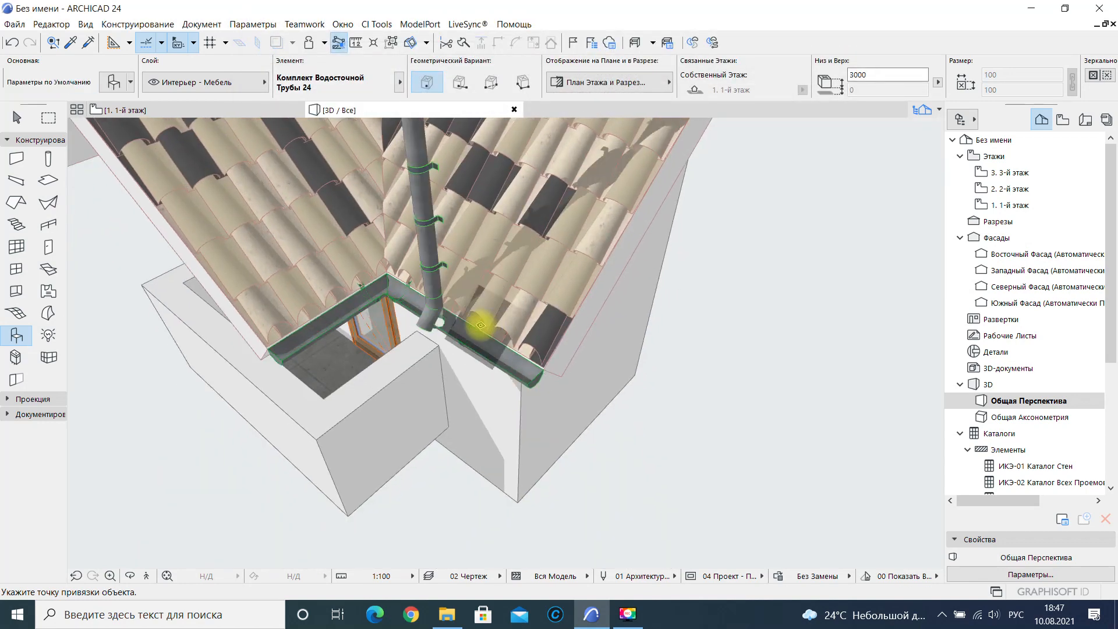
pyautogui.scroll(-5, 474, 274)
pyautogui.scroll(5, 398, 233)
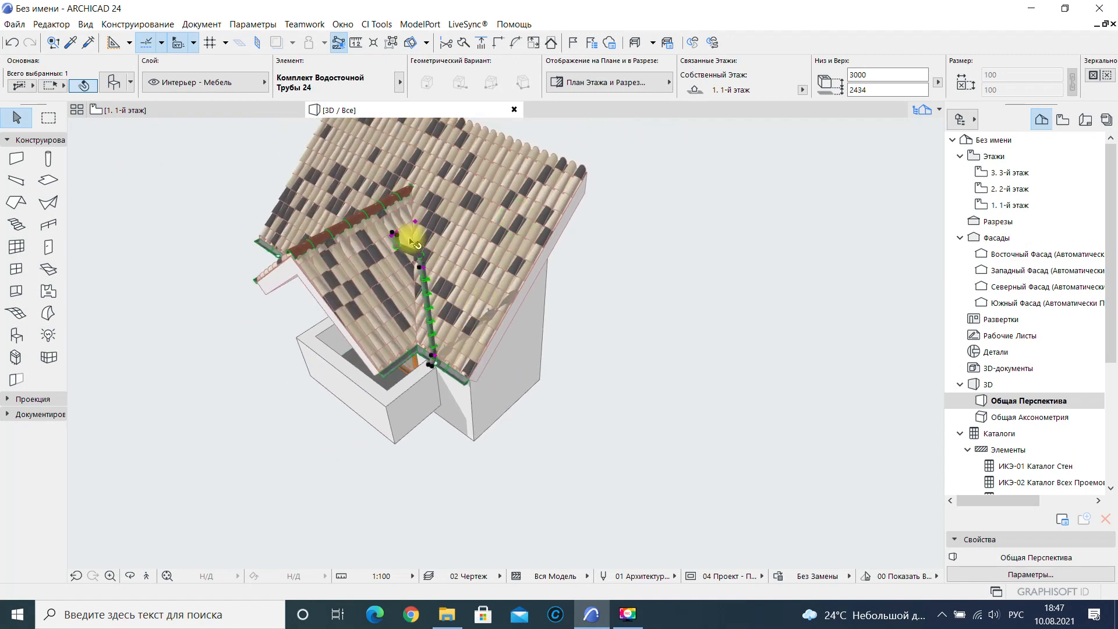
# Move the downspout down so its upper end sits beneath the main gutter's outlet.
pyautogui.click(398, 232)
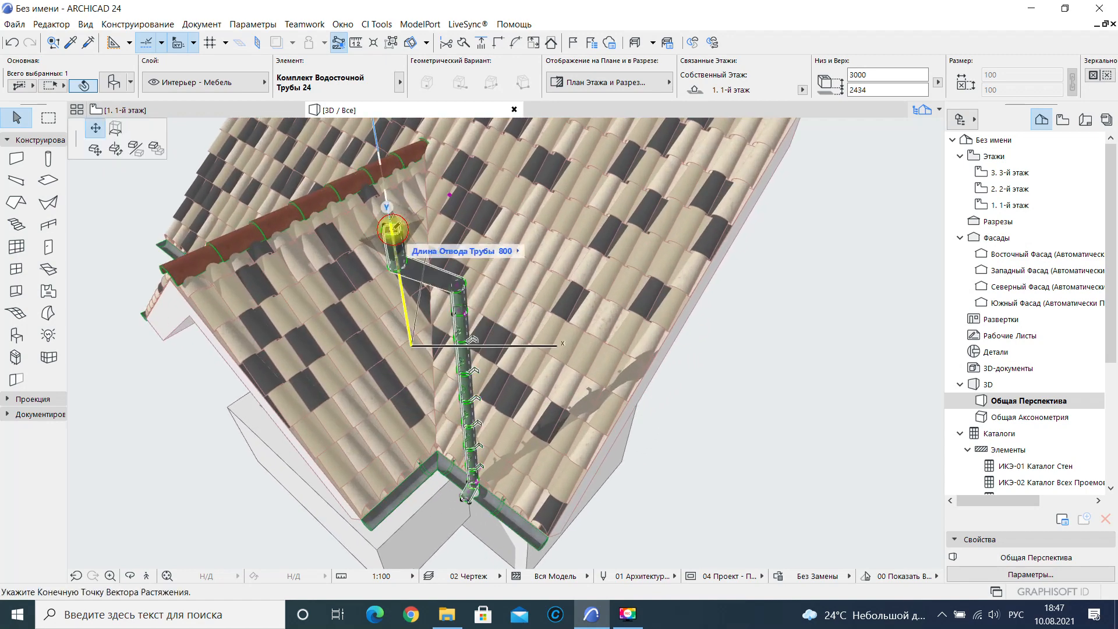
pyautogui.click(95, 150)
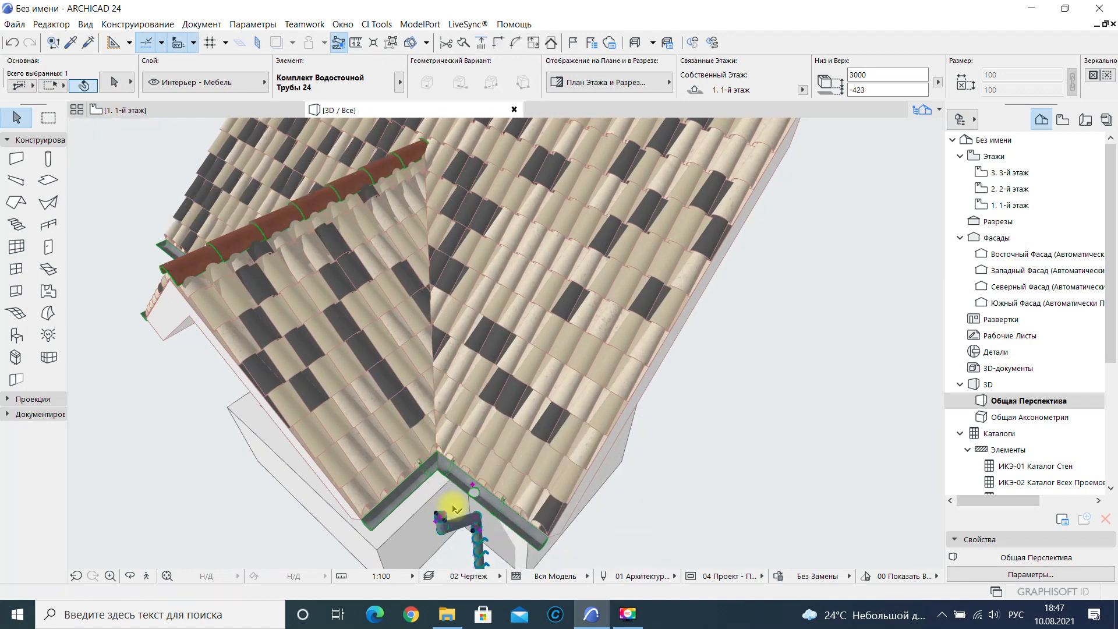
pyautogui.scroll(3, 445, 512)
pyautogui.scroll(-5, 516, 367)
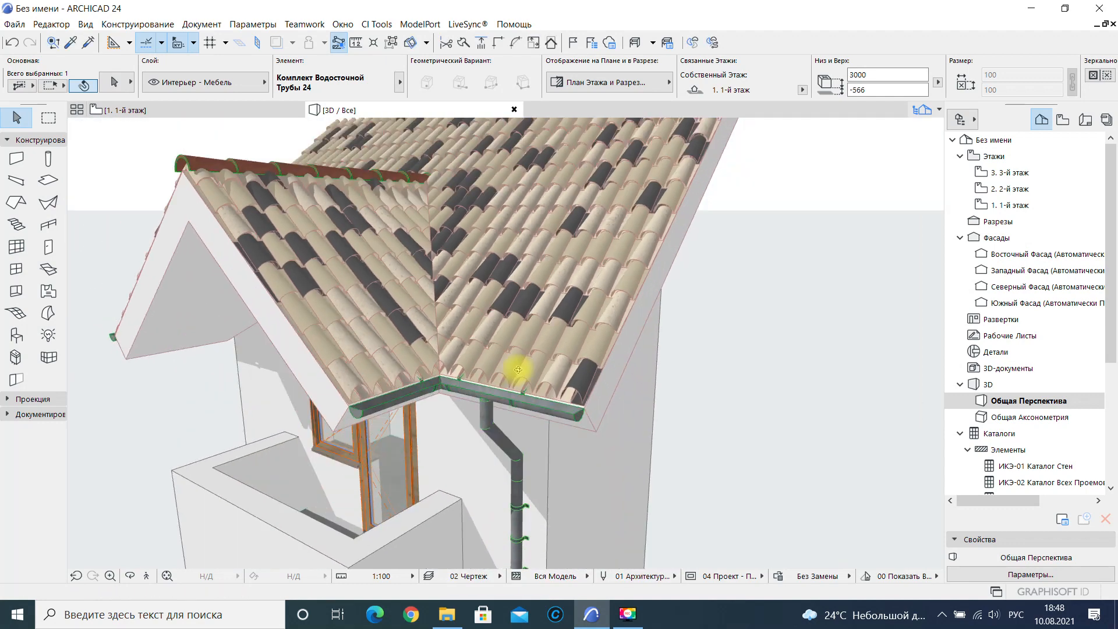
pyautogui.scroll(5, 564, 282)
pyautogui.keyDown('shift'); pyautogui.moveTo(354, 349); pyautogui.dragTo(576, 378, button='middle'); pyautogui.keyUp('shift')
pyautogui.press('Escape')
# On the 1-й этаж plan, increase the Отвод offset of the downspout beside the porch so it can reach the wall.
pyautogui.doubleClick(1021, 203)
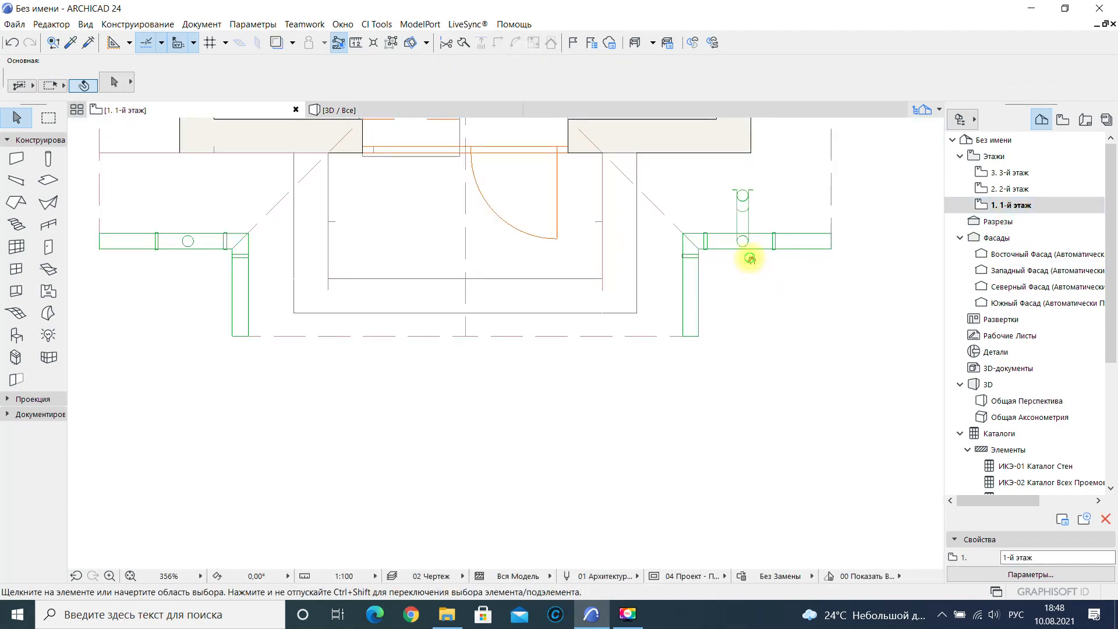
pyautogui.moveTo(748, 250); pyautogui.dragTo(549, 362, button='middle')
pyautogui.click(548, 350)
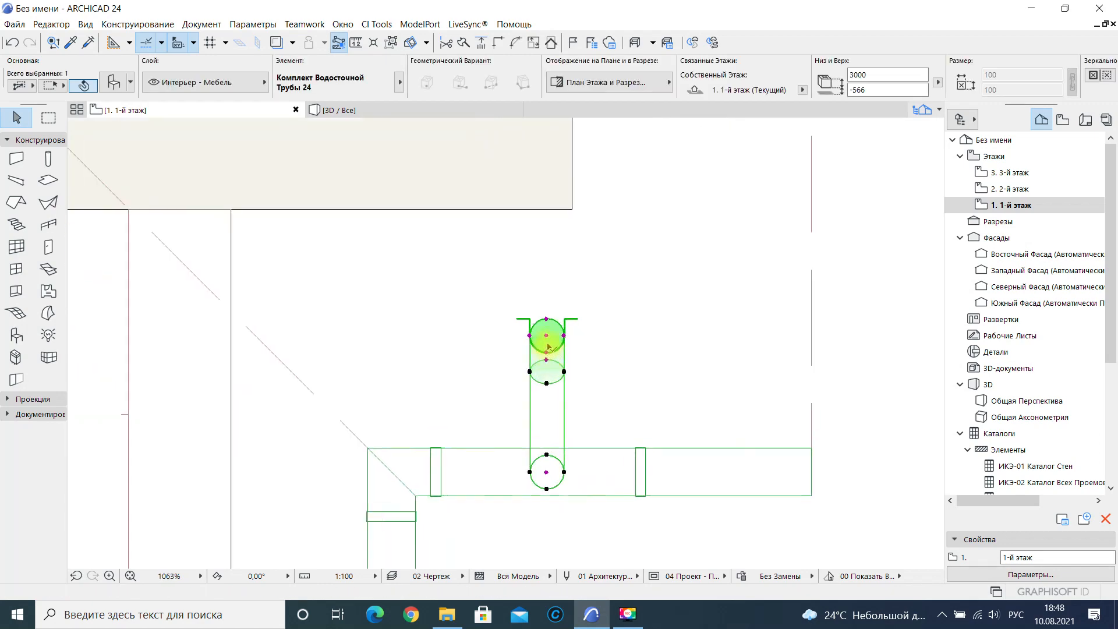
pyautogui.doubleClick(545, 342)
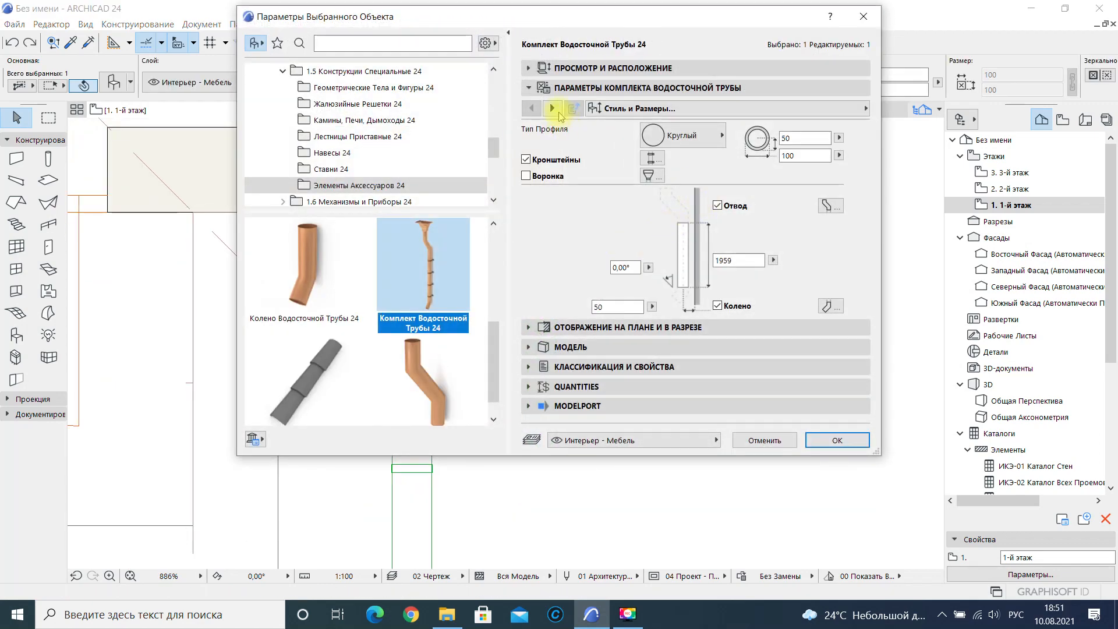
pyautogui.click(553, 109)
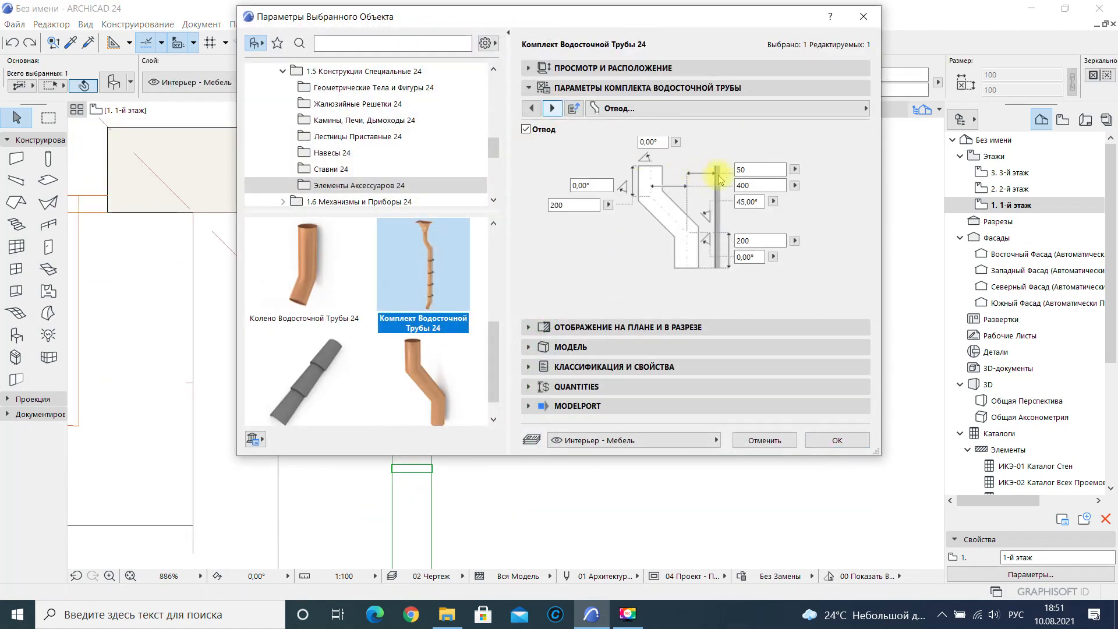
pyautogui.press('Return')
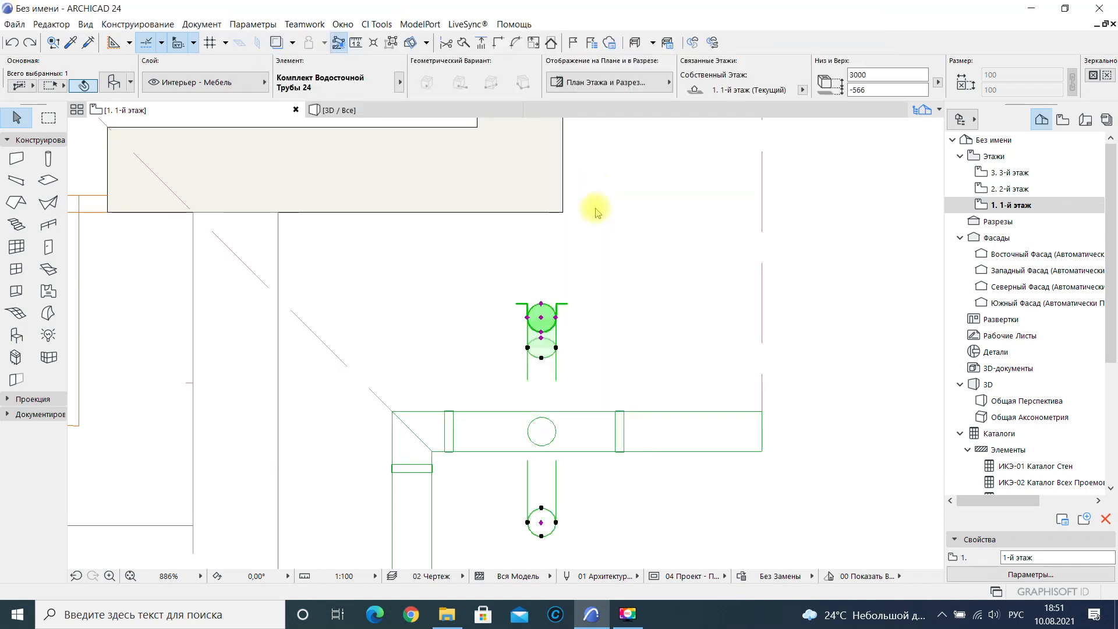
# Move the downspout so its upper end meets the gutter outlet, then shift it sideways along the wall towards the porch.
pyautogui.click(540, 523)
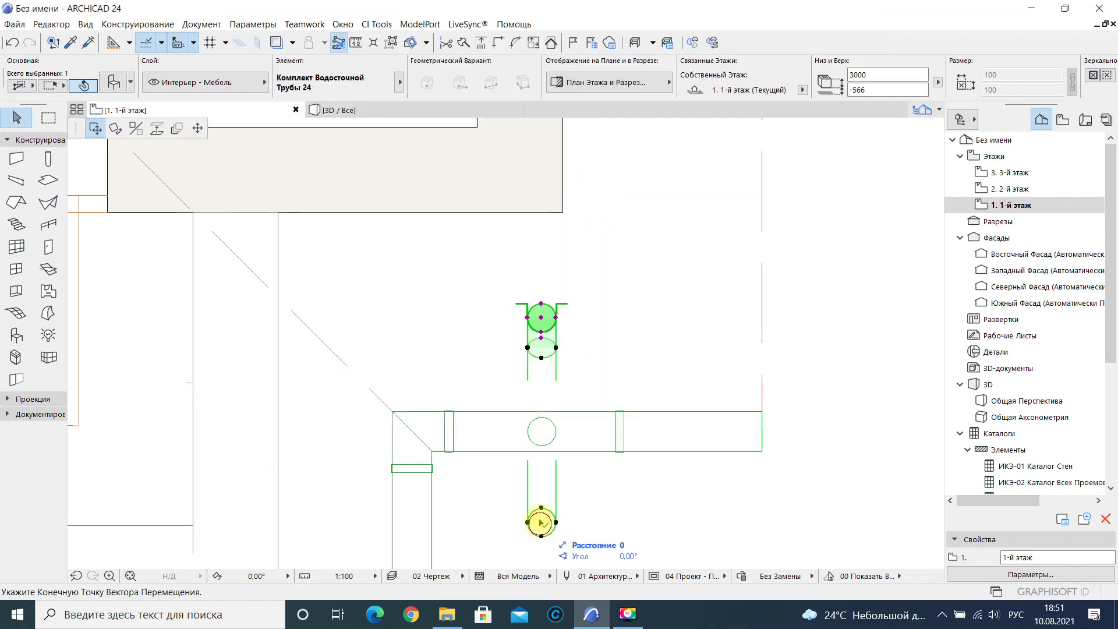
pyautogui.click(542, 431)
pyautogui.click(542, 227)
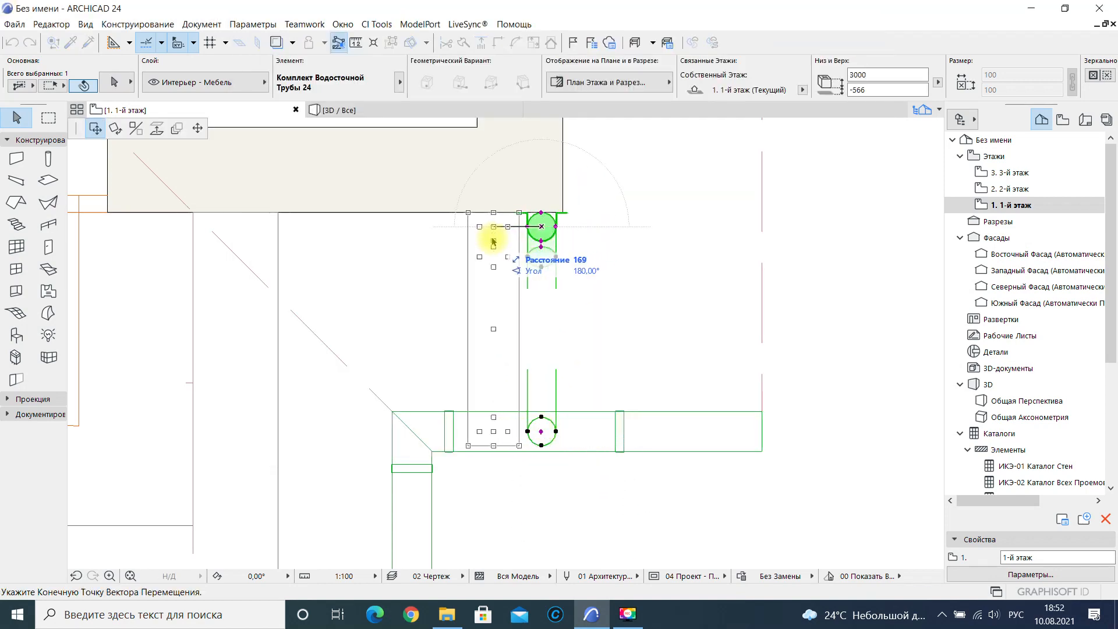
pyautogui.press('Return')
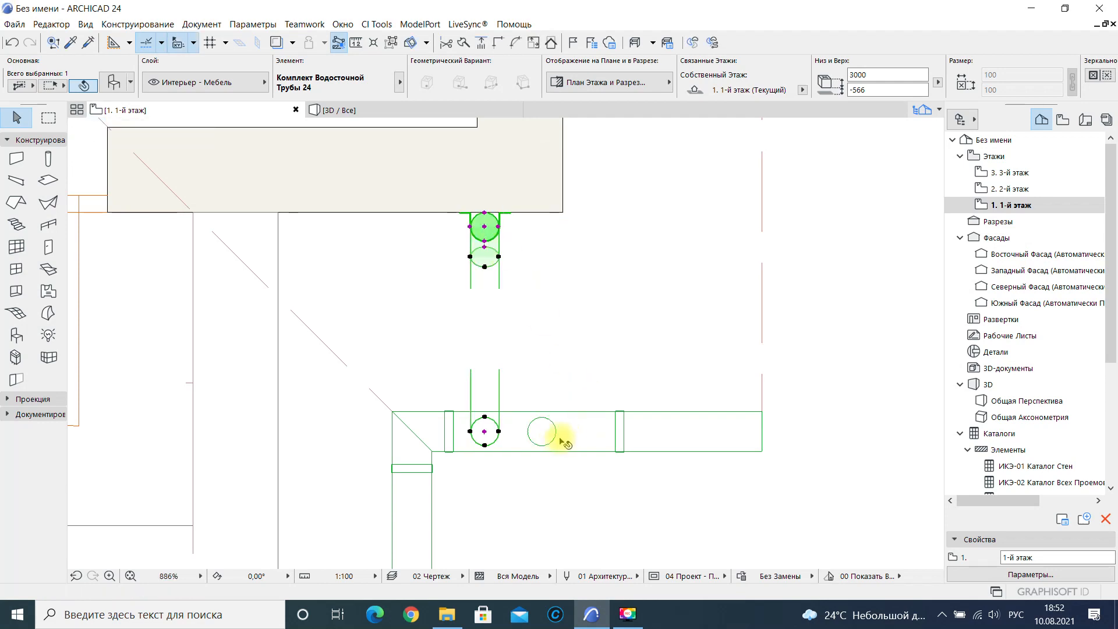
# Shift the outlet of the main roof's gutter sideways to line up with the downspout and check the fit in 3D.
pyautogui.press('Escape')
pyautogui.click(545, 430)
pyautogui.click(542, 431)
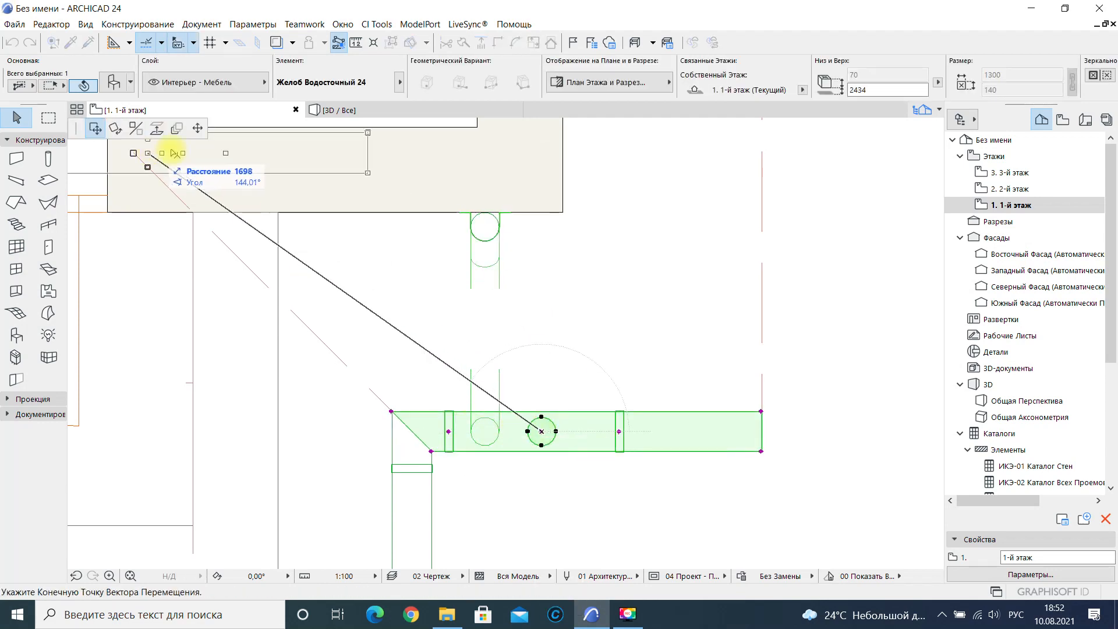
pyautogui.click(198, 128)
pyautogui.press('Escape')
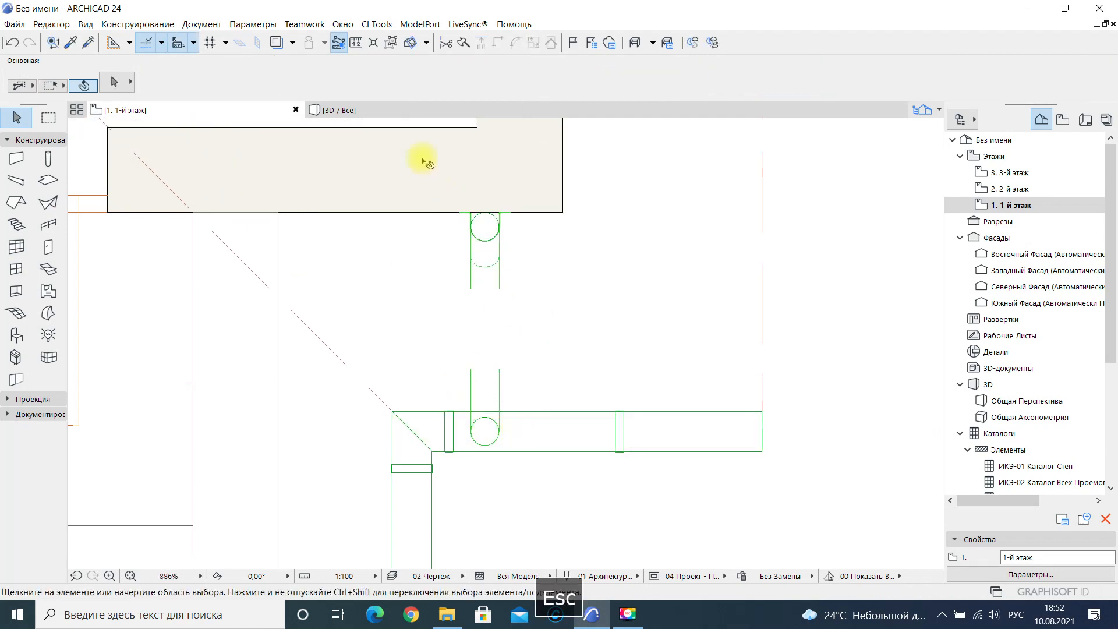
pyautogui.click(404, 108)
pyautogui.keyDown('shift'); pyautogui.moveTo(504, 379); pyautogui.dragTo(524, 387, button='middle'); pyautogui.keyUp('shift')
pyautogui.moveTo(529, 500); pyautogui.dragTo(487, 319, button='middle')
pyautogui.press('Escape')
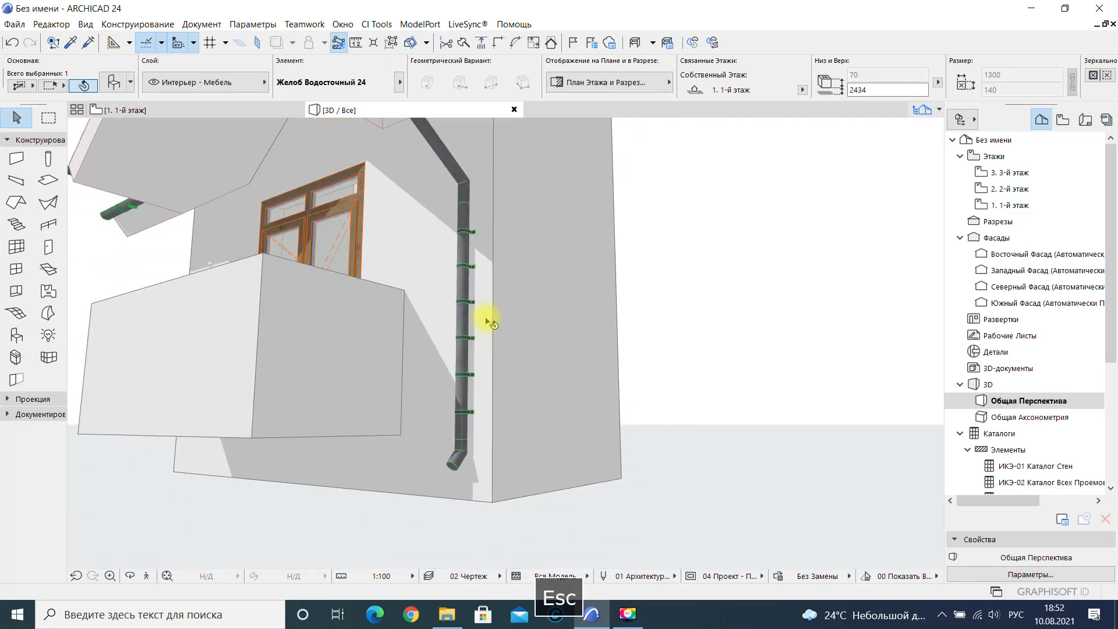
pyautogui.scroll(-4, 487, 320)
pyautogui.moveTo(526, 253); pyautogui.dragTo(551, 334, button='middle')
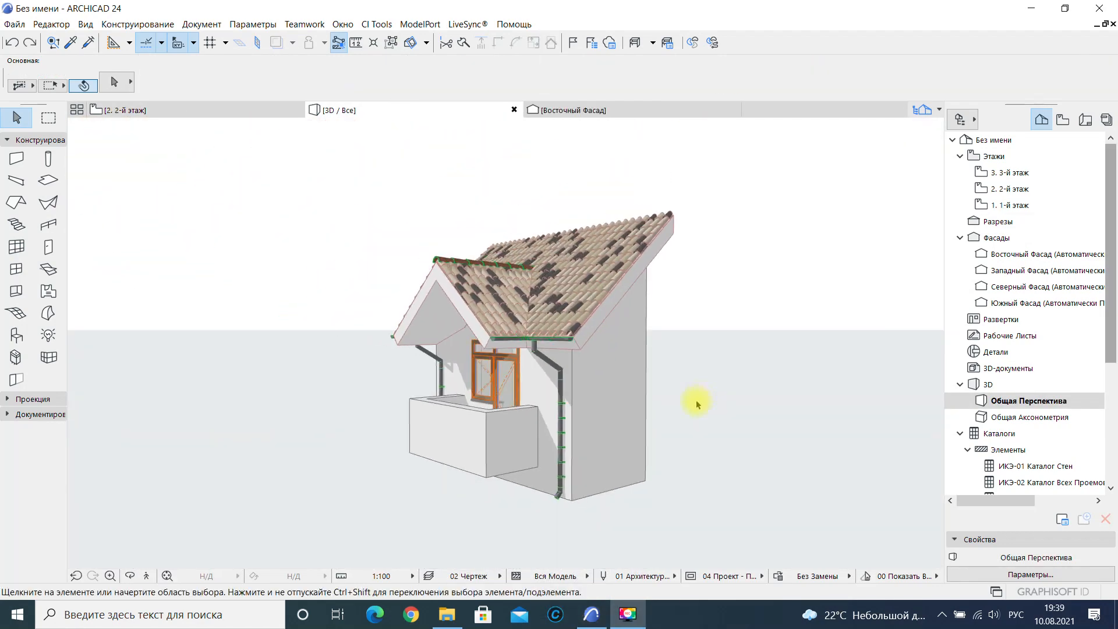
# Apply a CI Tools Roof Covering of type Hip/Gable to the three roof planes of the second, uncovered house.
pyautogui.keyDown('shift'); pyautogui.moveTo(738, 481); pyautogui.dragTo(607, 319, button='middle'); pyautogui.keyUp('shift')
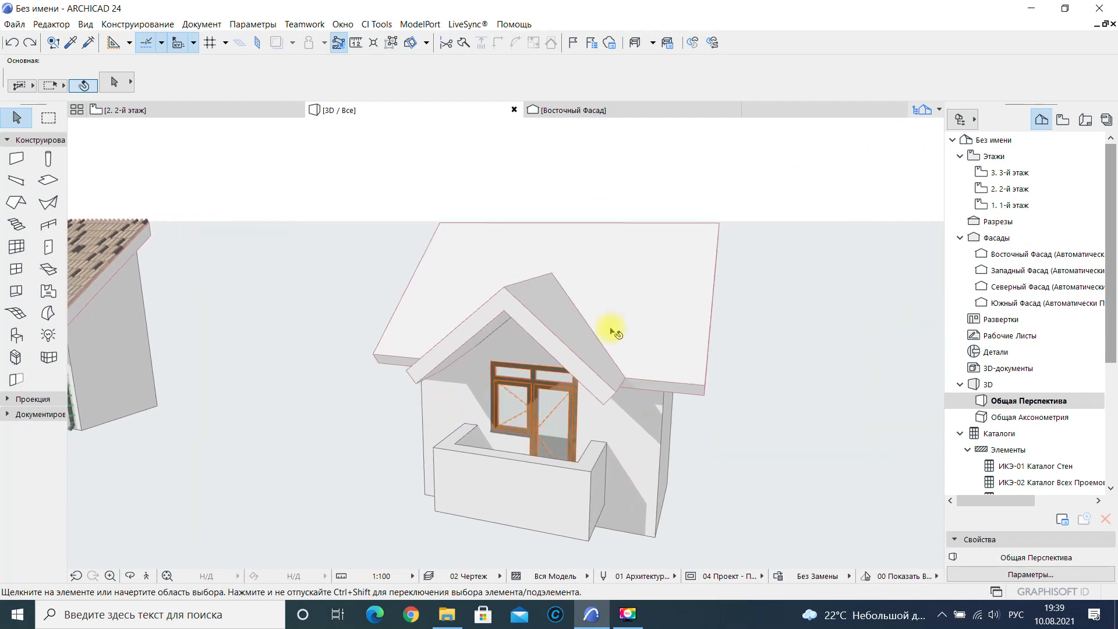
pyautogui.click(611, 302)
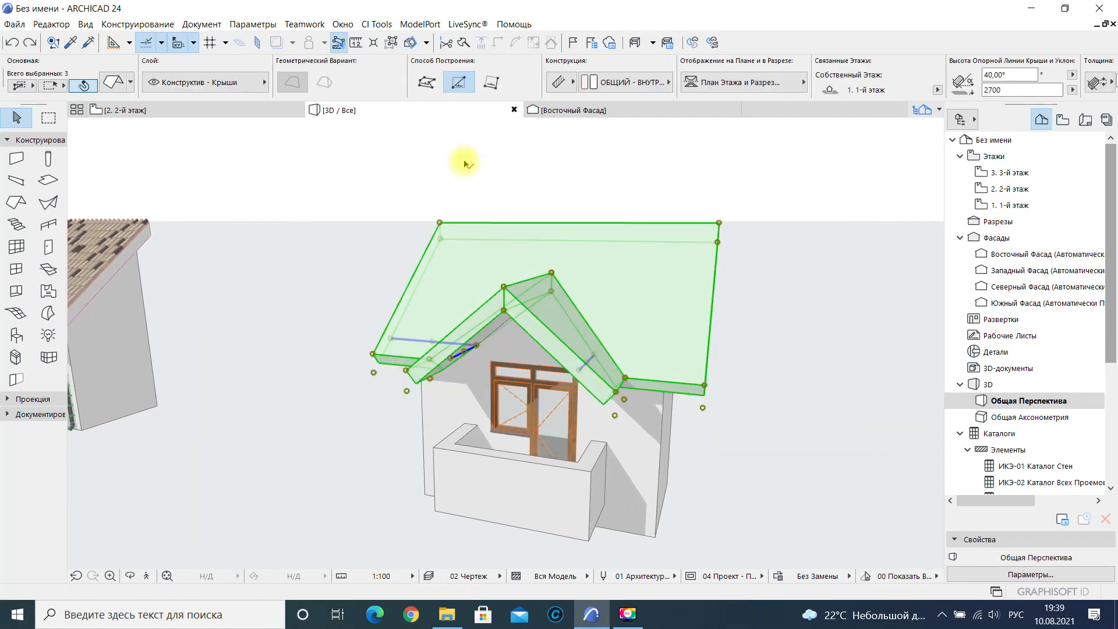
pyautogui.click(343, 24)
pyautogui.moveTo(415, 153)
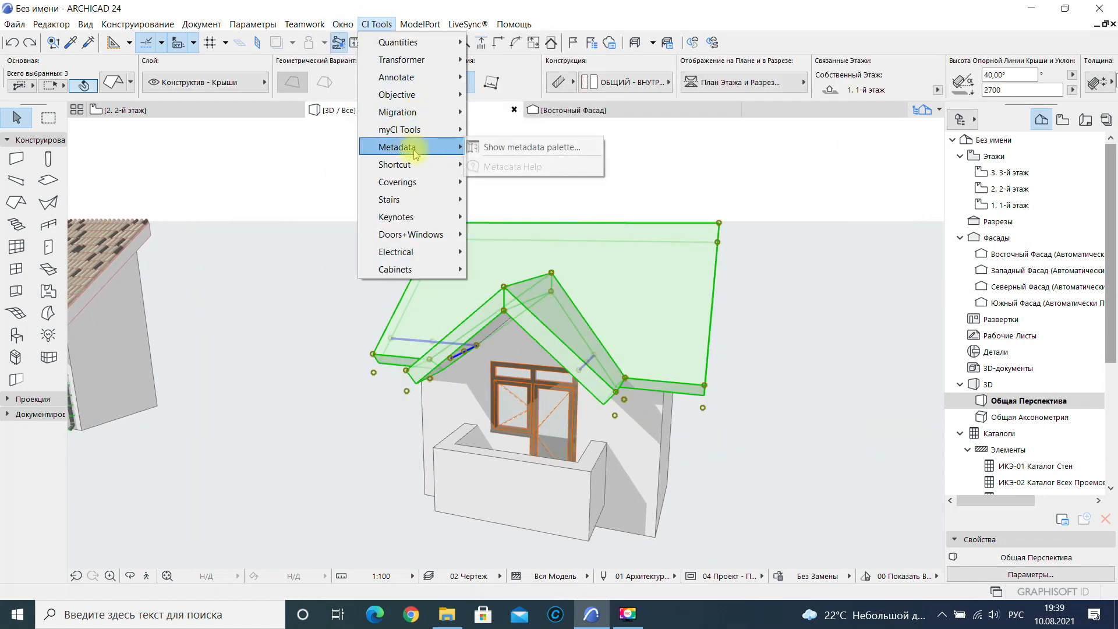
pyautogui.moveTo(424, 184)
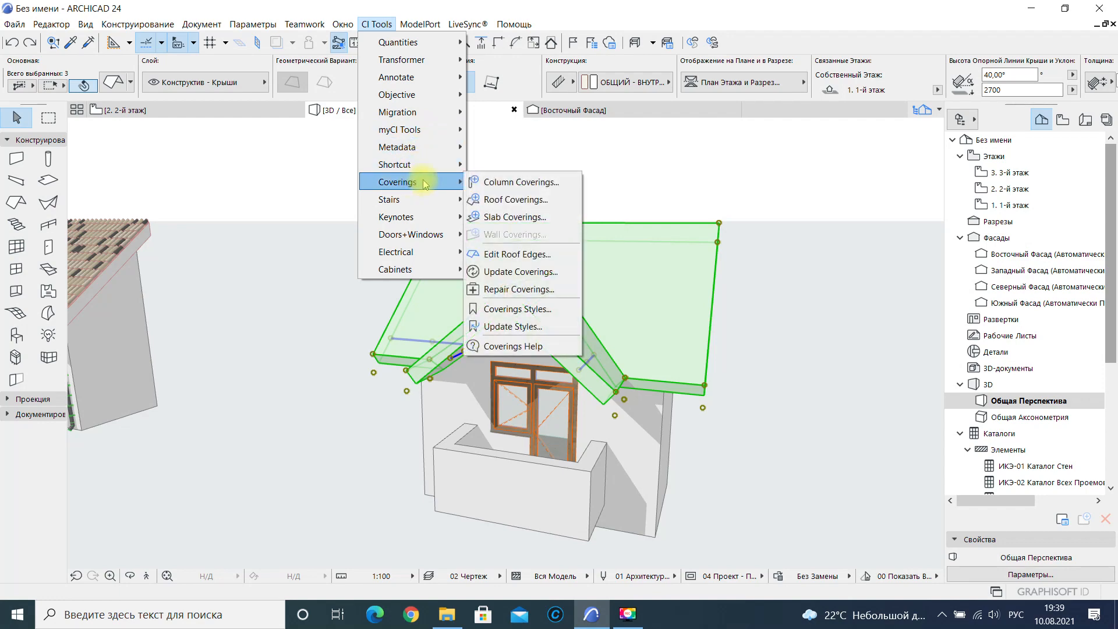
pyautogui.click(518, 199)
pyautogui.click(613, 208)
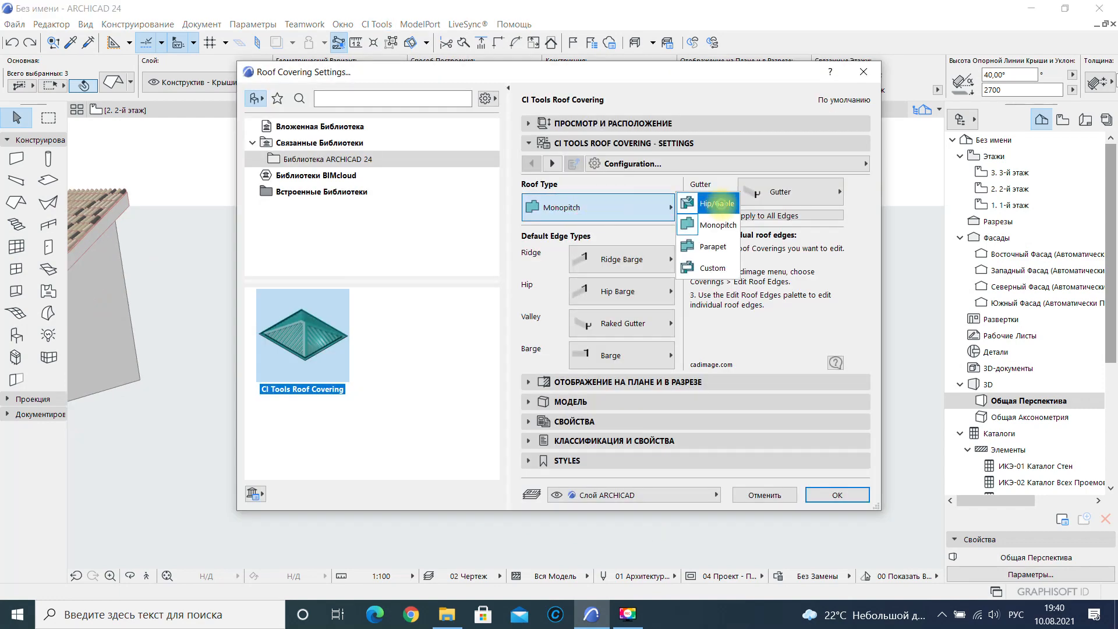
pyautogui.click(721, 203)
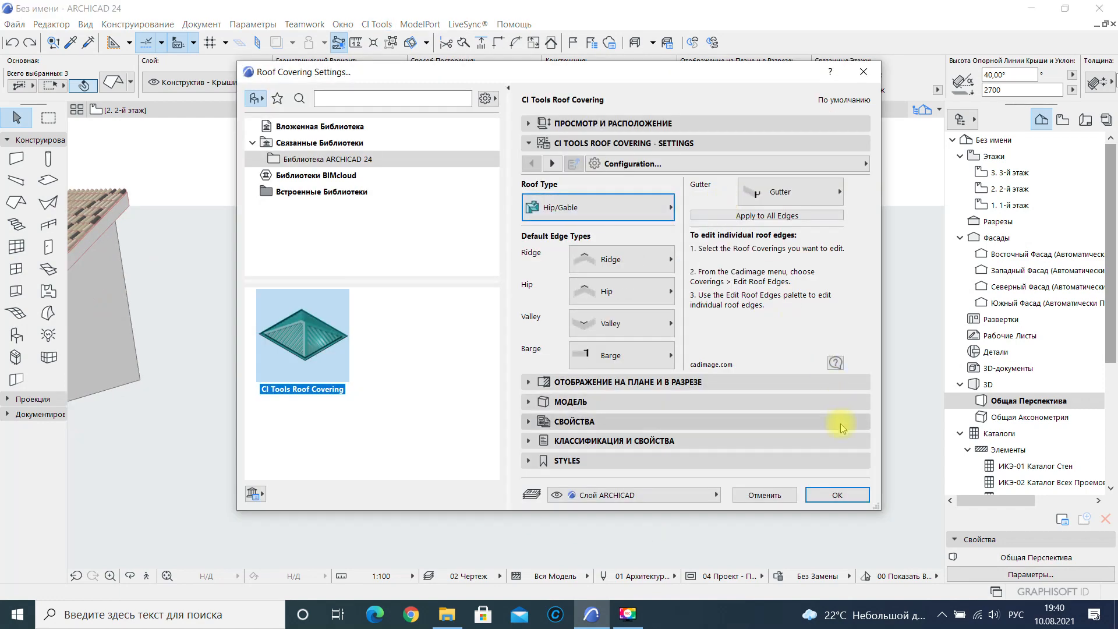
pyautogui.click(845, 496)
# Select the three new roof coverings and change their cladding to Tiles with dimension C 250 and dimension D 300.
pyautogui.scroll(5, 603, 348)
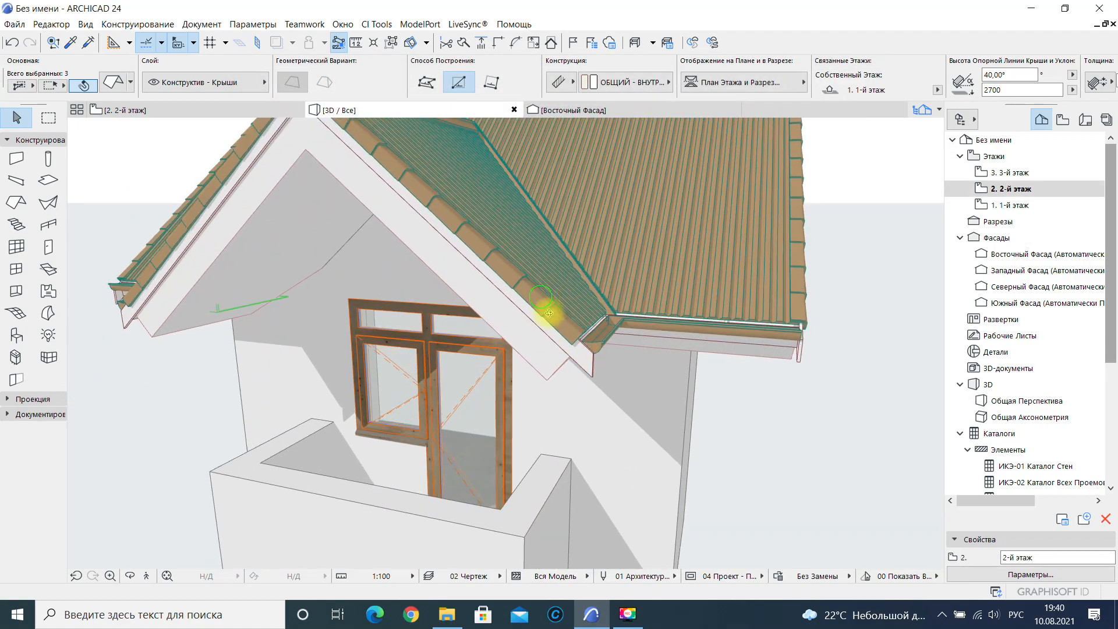
pyautogui.keyDown('shift'); pyautogui.moveTo(610, 345); pyautogui.dragTo(654, 387, button='middle'); pyautogui.keyUp('shift')
pyautogui.press('Escape')
pyautogui.click(732, 362)
pyautogui.keyDown('shift'); pyautogui.click(654, 386); pyautogui.keyUp('shift')
pyautogui.keyDown('shift'); pyautogui.moveTo(815, 384); pyautogui.dragTo(460, 277, button='middle'); pyautogui.keyUp('shift')
pyautogui.moveTo(707, 368); pyautogui.dragTo(582, 332, button='middle')
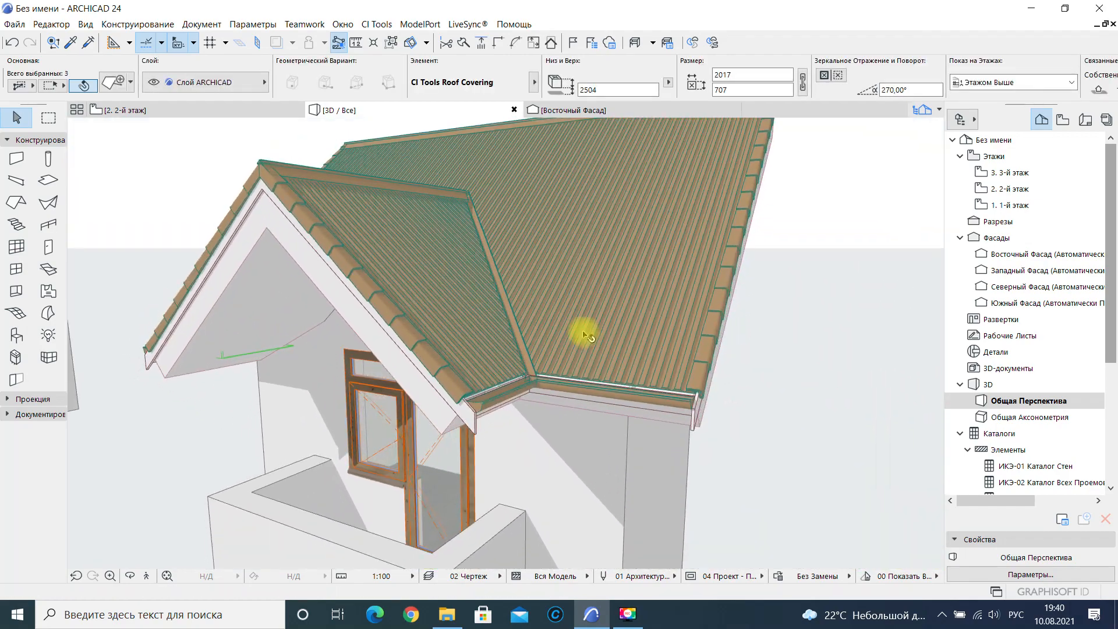
pyautogui.doubleClick(471, 335)
pyautogui.click(553, 164)
pyautogui.click(584, 211)
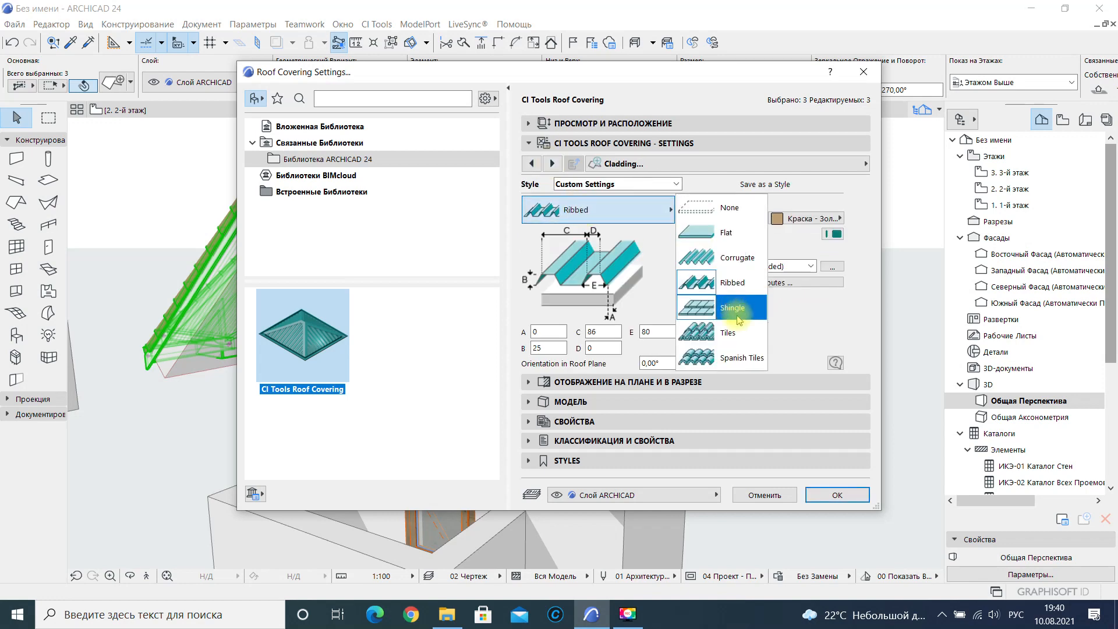
pyautogui.click(735, 336)
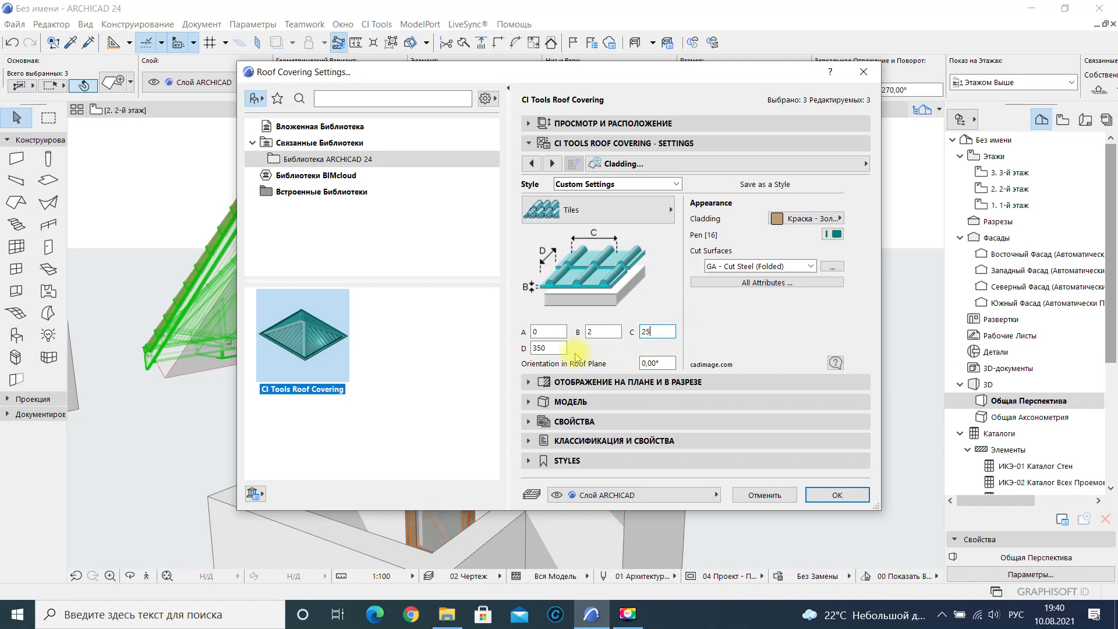
pyautogui.write('0')
pyautogui.press('Tab')
pyautogui.write('3')
pyautogui.click(839, 494)
# Try larger B dimensions for the tile cladding of the three roof coverings and compare the tile relief.
pyautogui.moveTo(529, 309); pyautogui.dragTo(568, 316, button='middle')
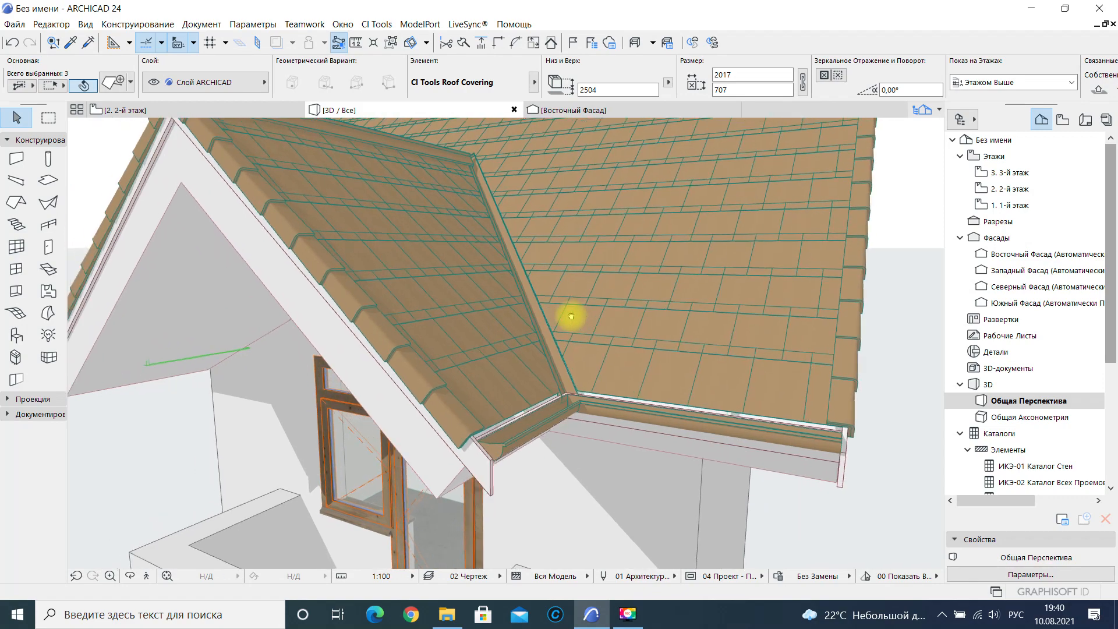
pyautogui.moveTo(505, 296); pyautogui.dragTo(516, 309, button='middle')
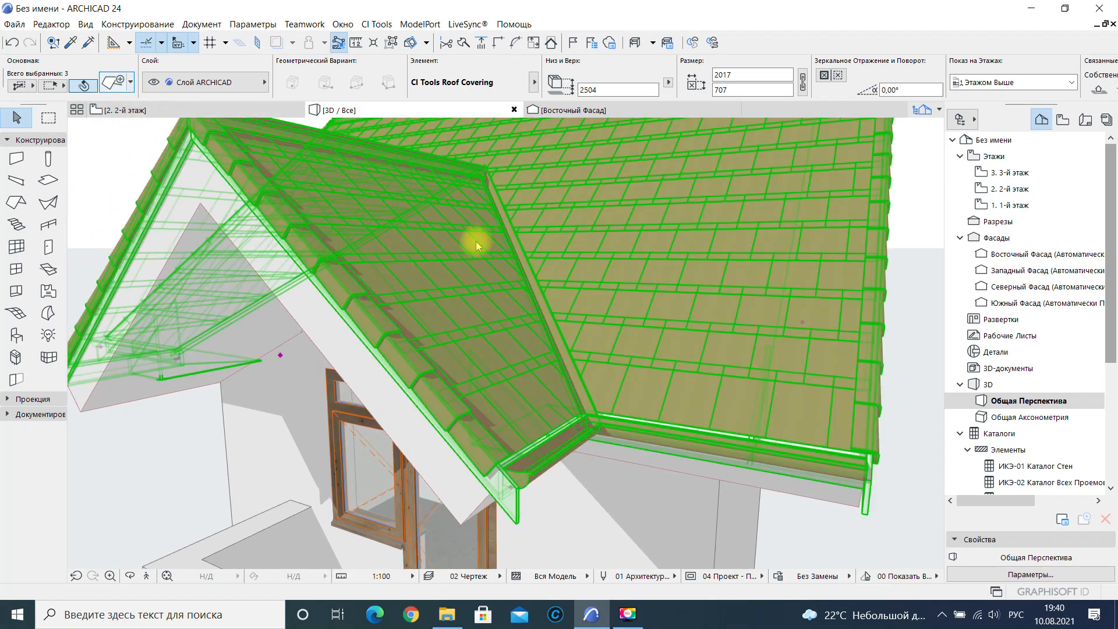
pyautogui.doubleClick(476, 241)
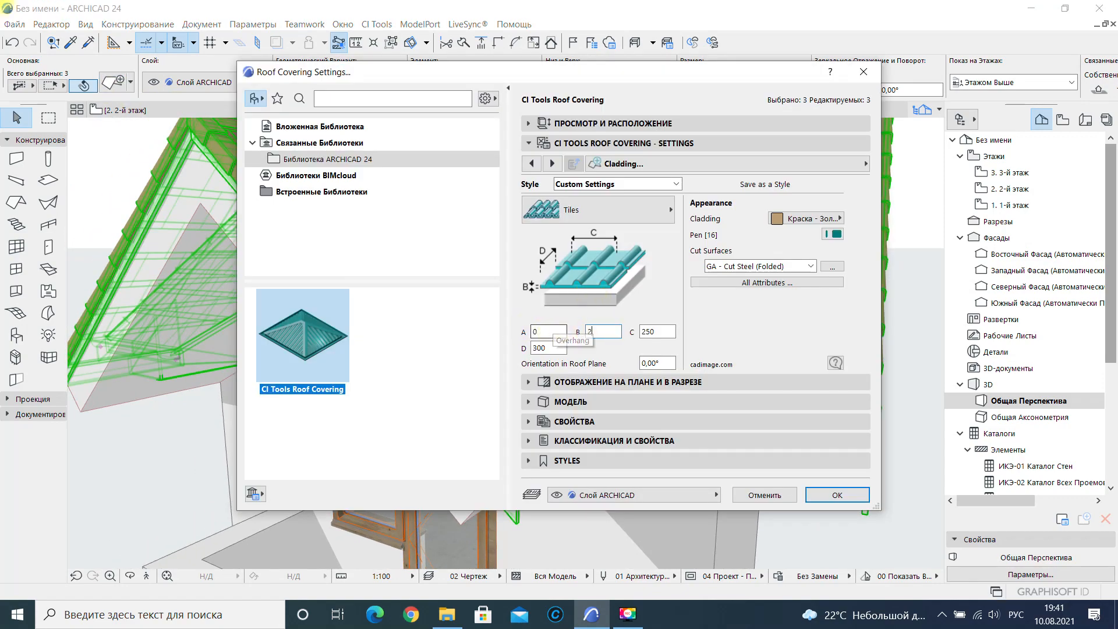
pyautogui.press('Return')
pyautogui.scroll(5, 588, 356)
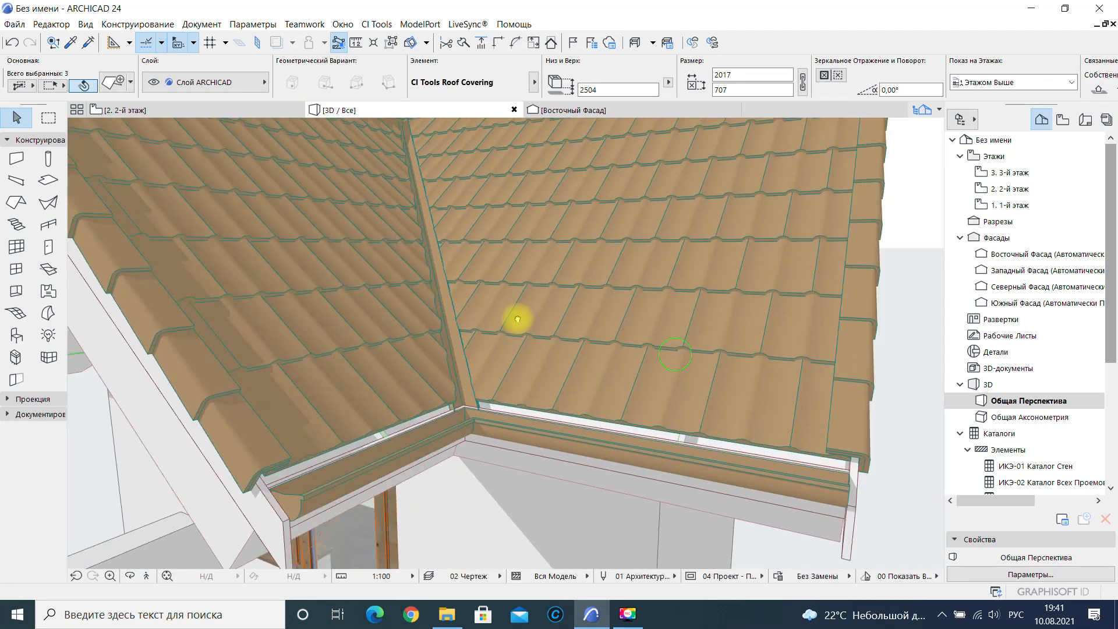
pyautogui.moveTo(517, 319); pyautogui.dragTo(572, 407, button='middle')
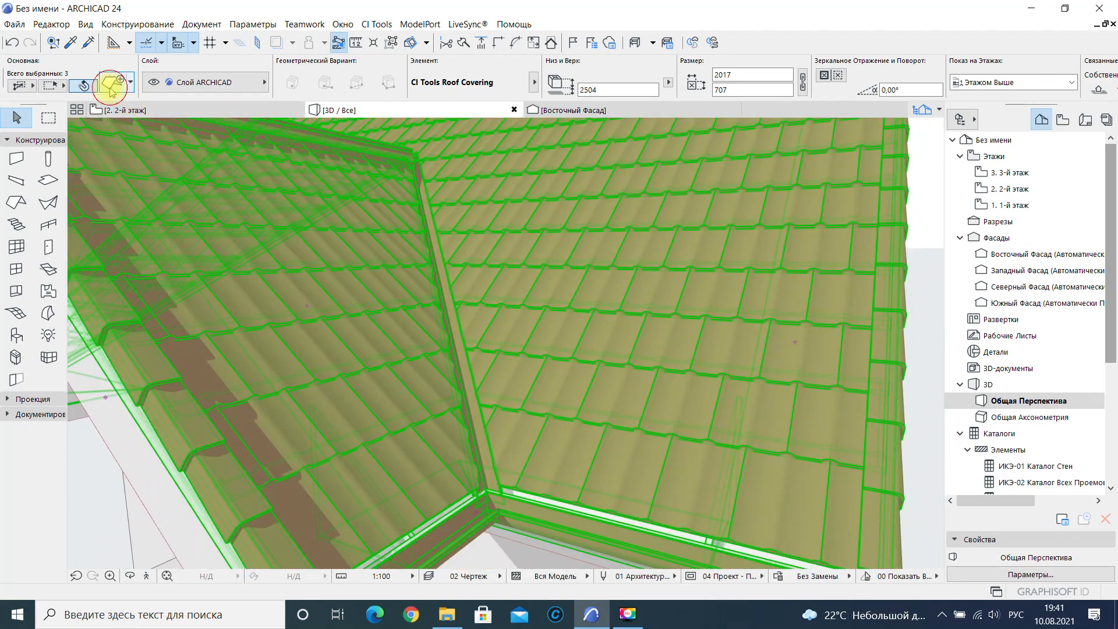
pyautogui.click(111, 87)
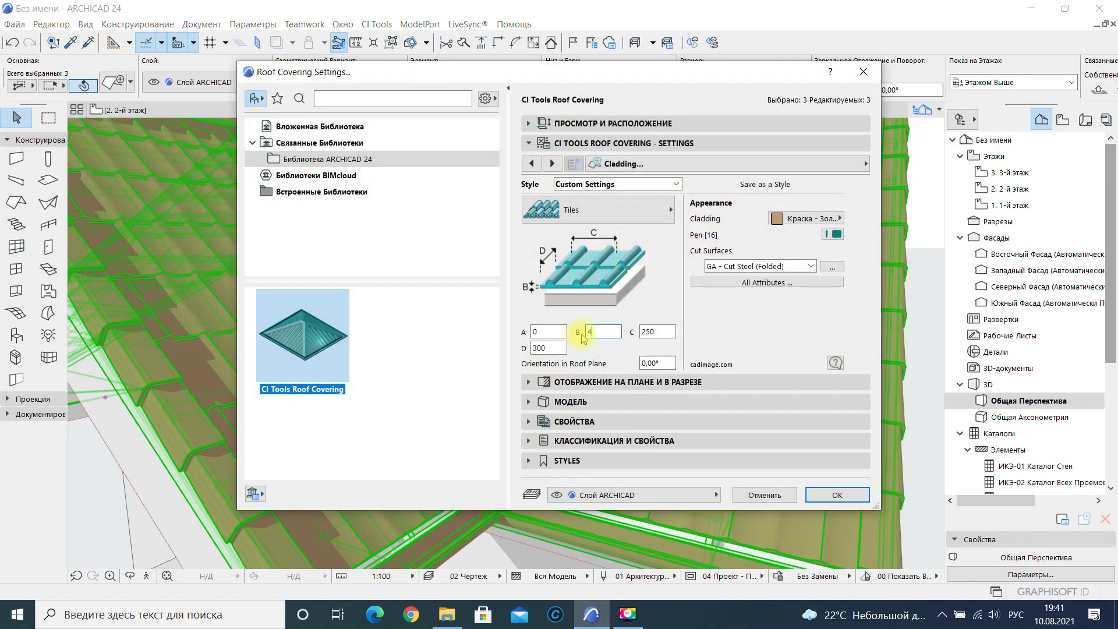
pyautogui.press('Return')
pyautogui.scroll(-8, 582, 348)
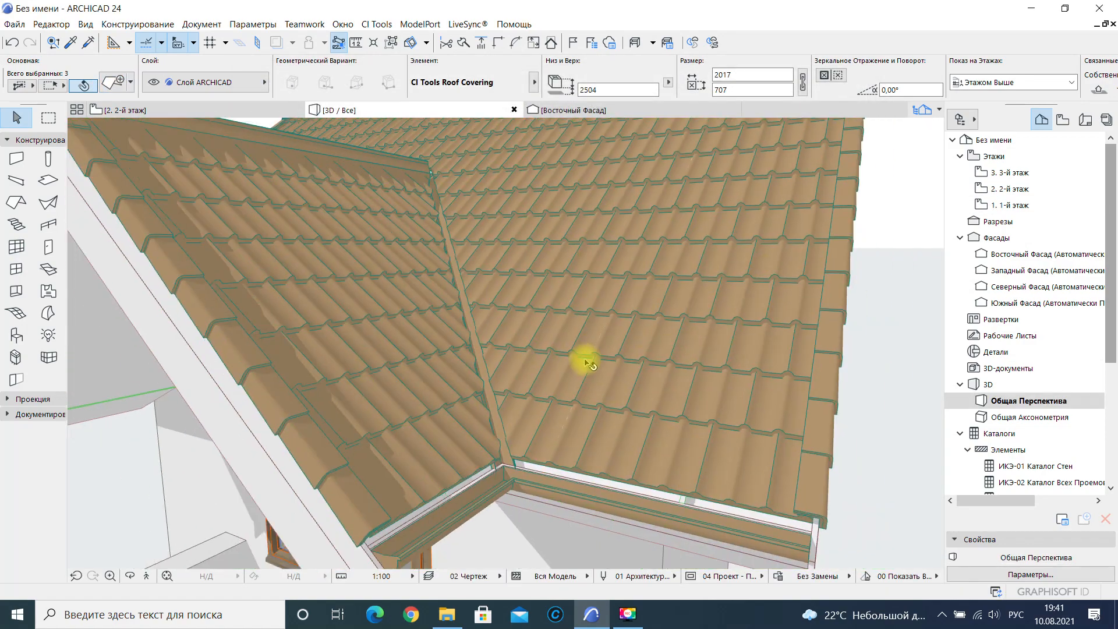
pyautogui.keyDown('shift'); pyautogui.moveTo(560, 360); pyautogui.dragTo(374, 282, button='middle'); pyautogui.keyUp('shift')
# Set the tile cladding's B dimension to 50 and turn off Show Framing for the roof coverings.
pyautogui.hotkey('ctrl', 't')
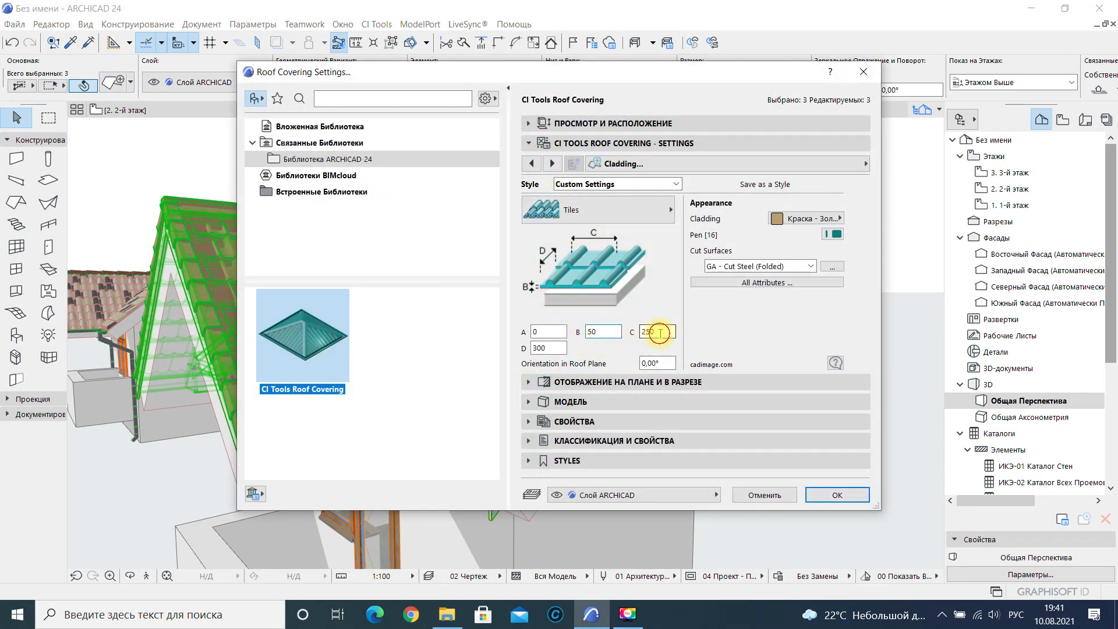
pyautogui.click(551, 164)
pyautogui.click(552, 164)
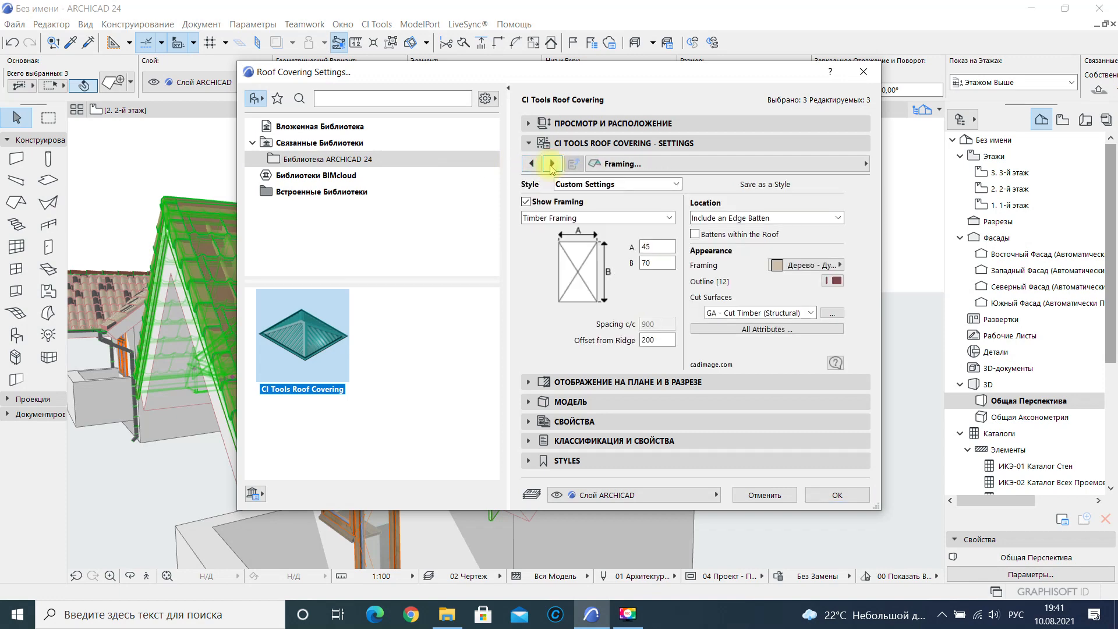
pyautogui.click(527, 202)
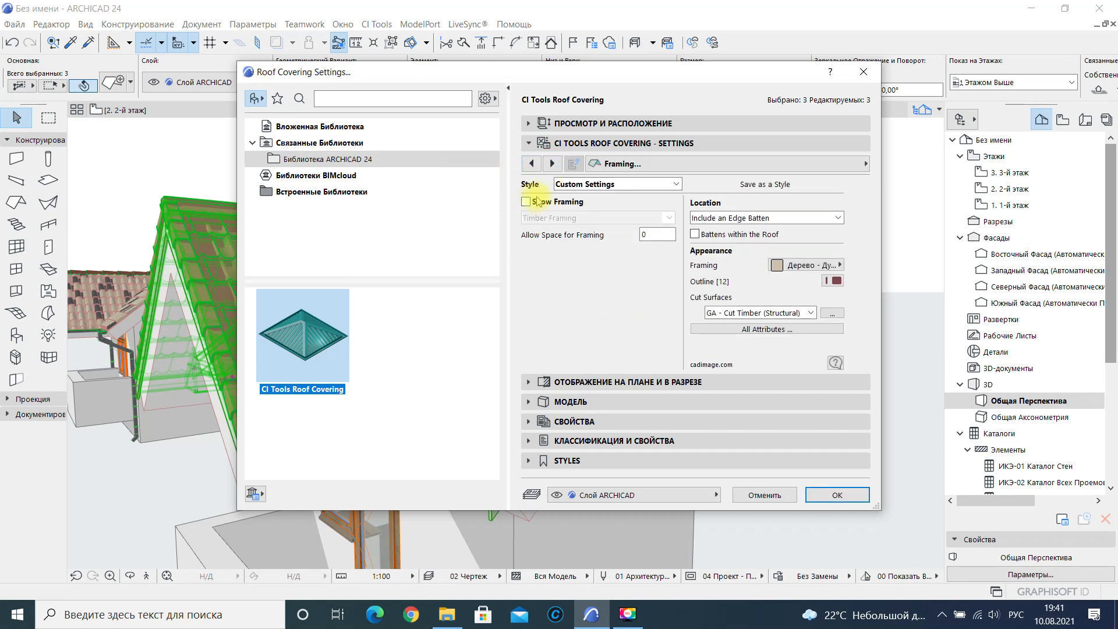
# Set the roof coverings' edge boards to No Edge Boards and turn off visually matching the barge board to the fascia.
pyautogui.click(552, 165)
pyautogui.click(590, 211)
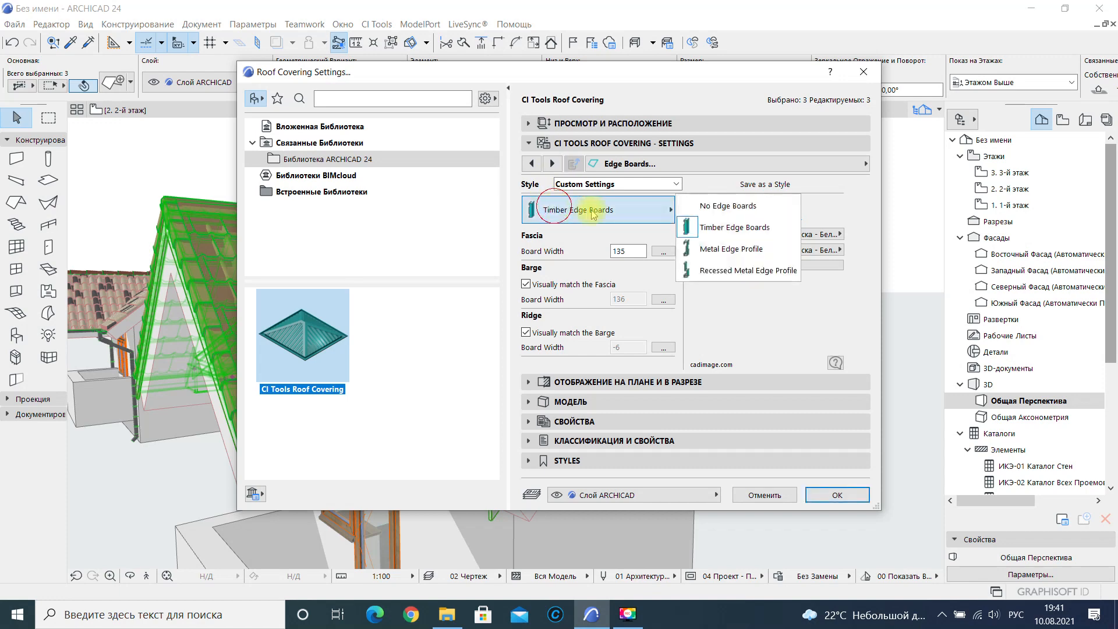
pyautogui.click(694, 209)
pyautogui.click(556, 168)
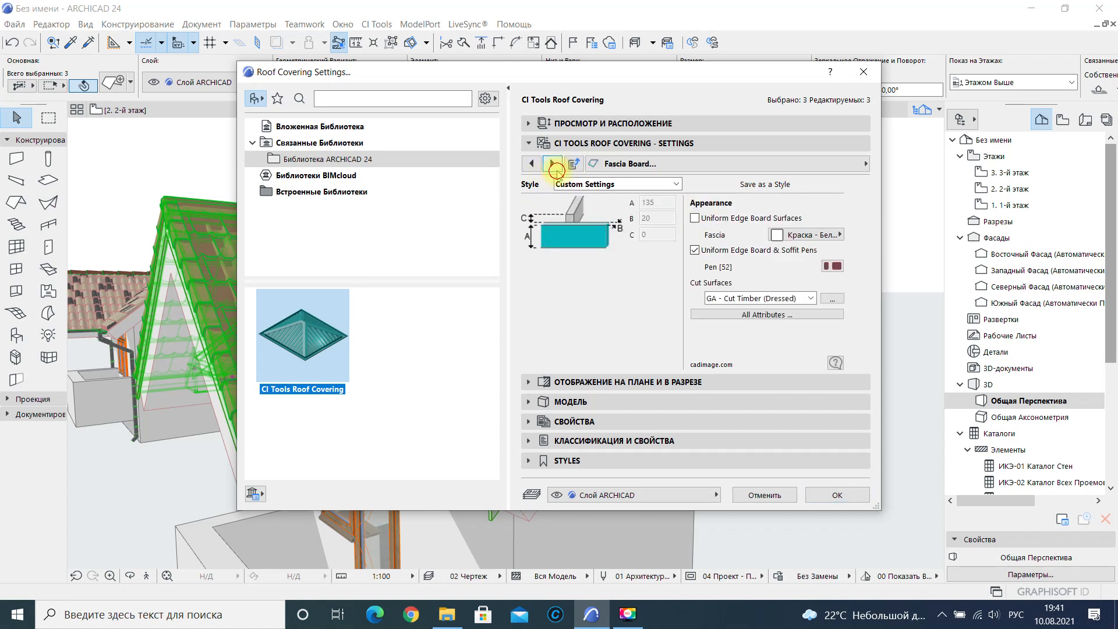
pyautogui.click(555, 168)
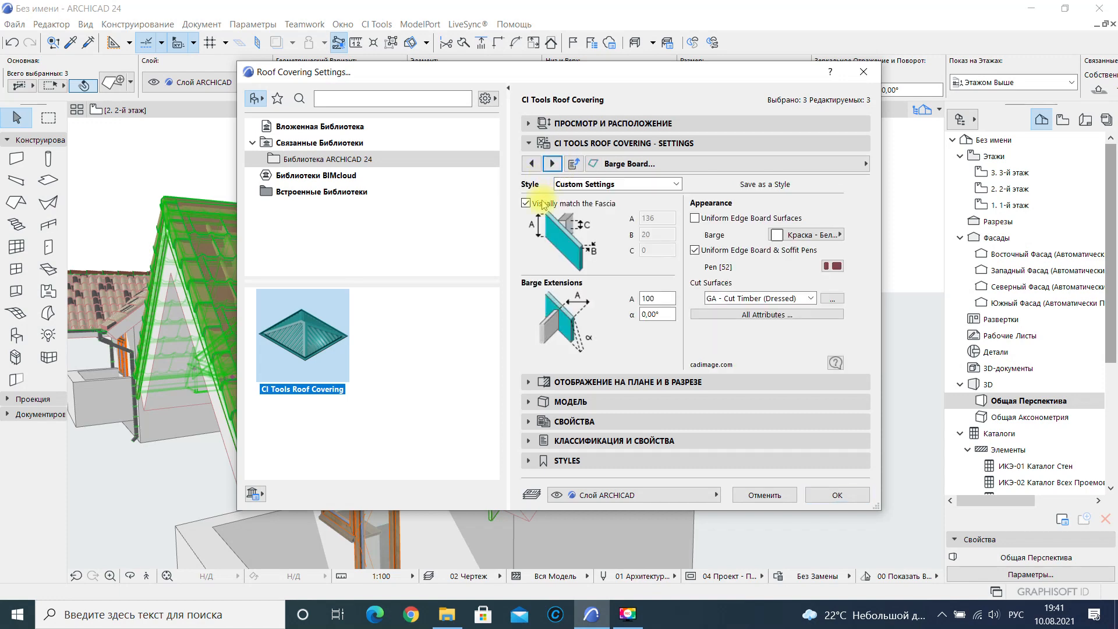
pyautogui.click(552, 165)
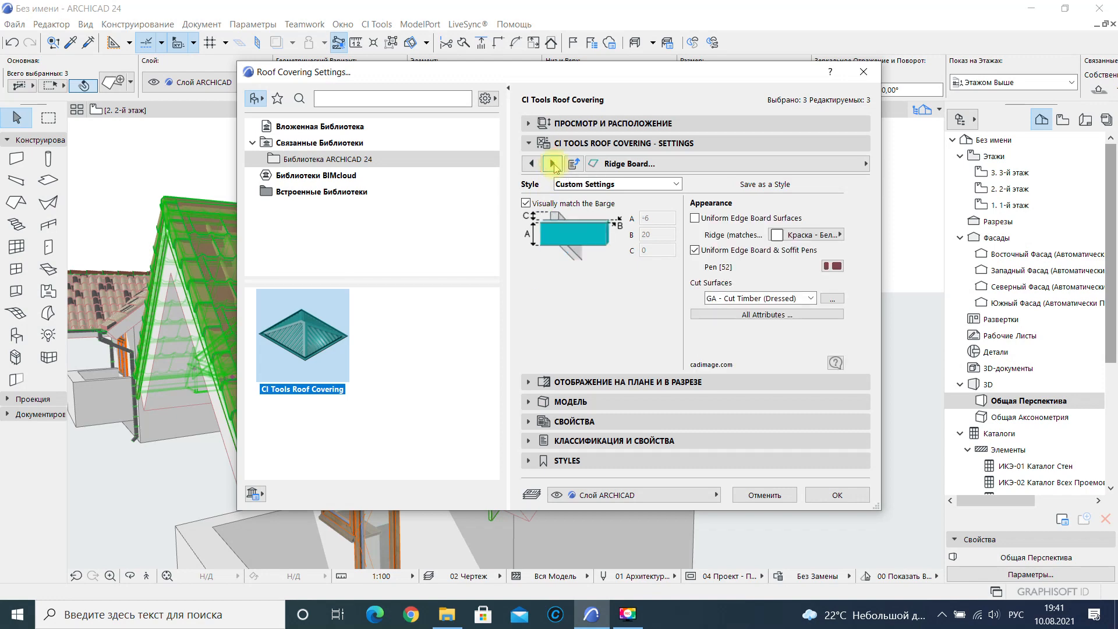
pyautogui.click(531, 165)
pyautogui.click(536, 205)
pyautogui.click(553, 163)
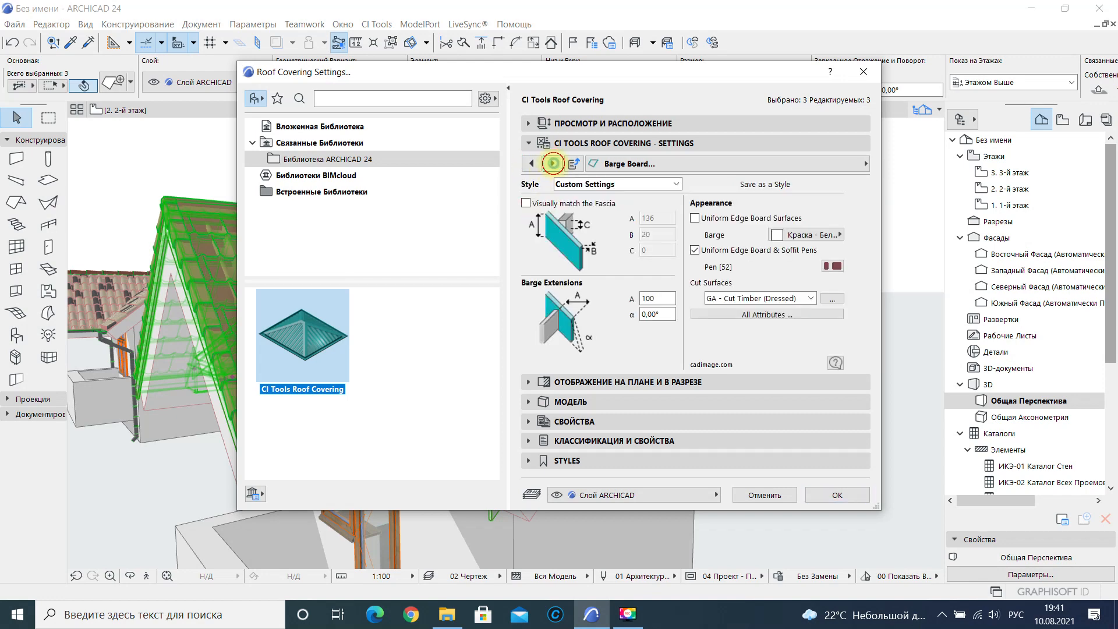
# Set dimension A of both the fascia edge soffit and the barge edge soffit to 0.
pyautogui.click(553, 164)
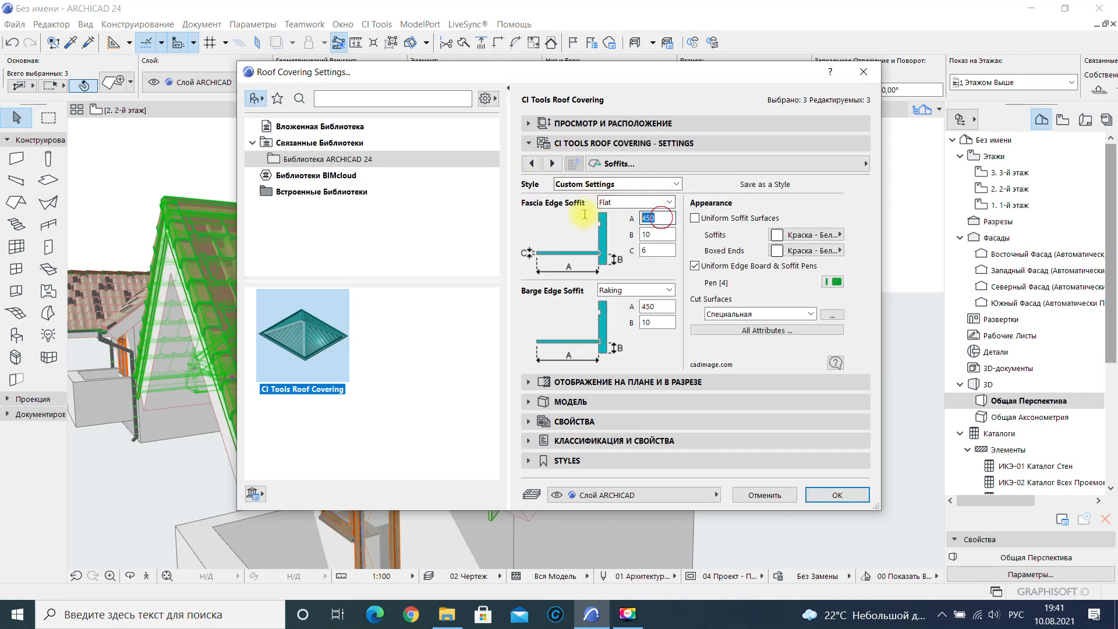
pyautogui.doubleClick(660, 306)
pyautogui.write('0')
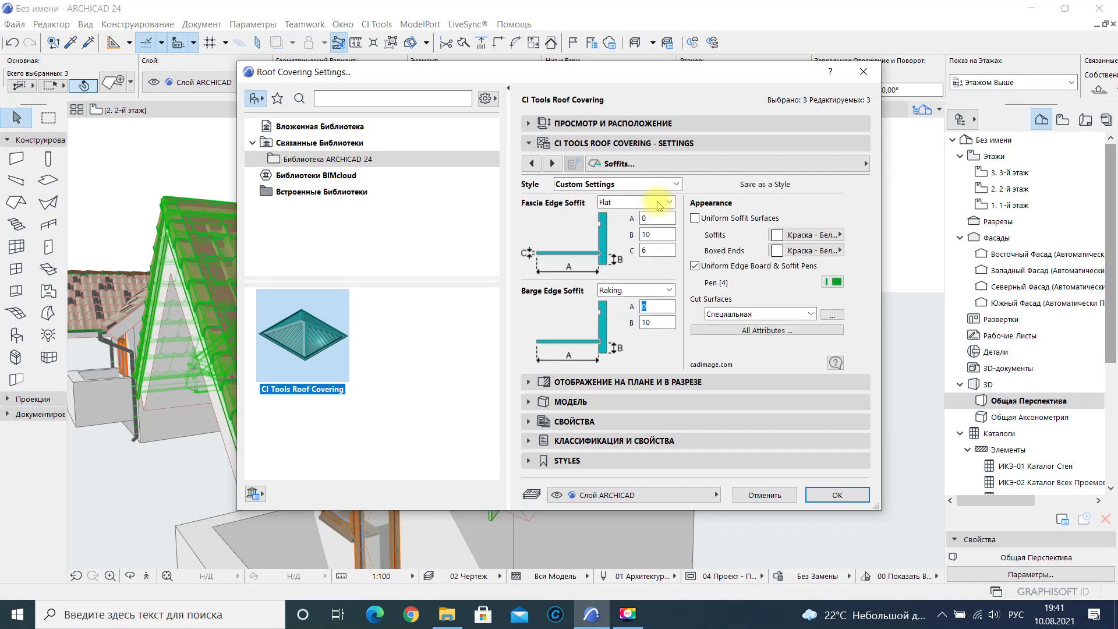
pyautogui.click(643, 224)
# Change the downpipe surface of the roof coverings to Краска - Кадмий Оранжевый.
pyautogui.click(553, 164)
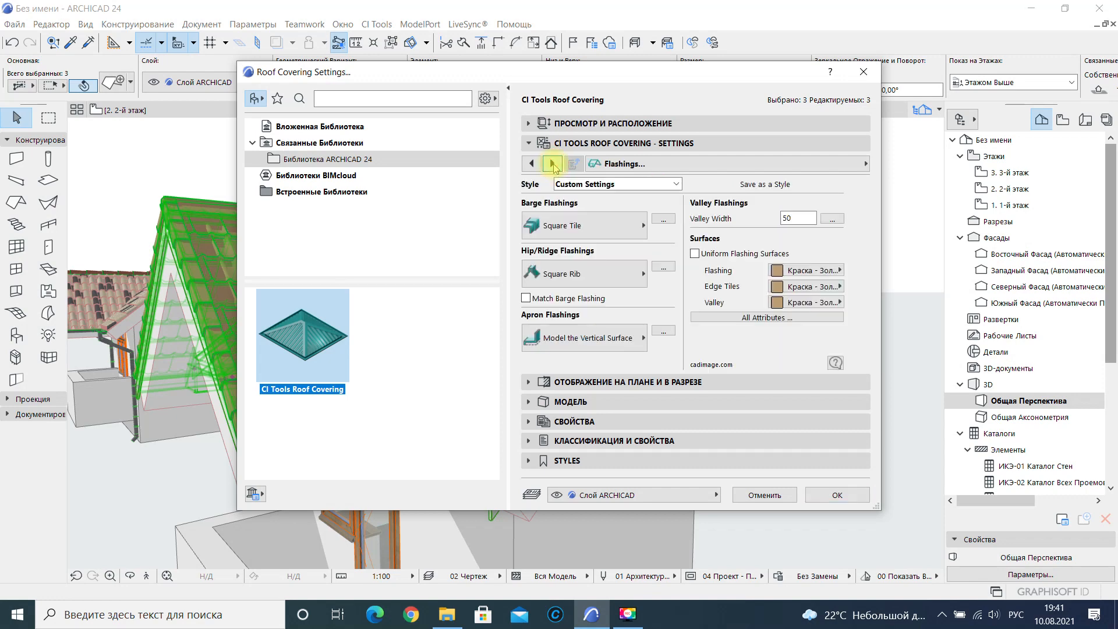
pyautogui.click(552, 163)
pyautogui.click(553, 164)
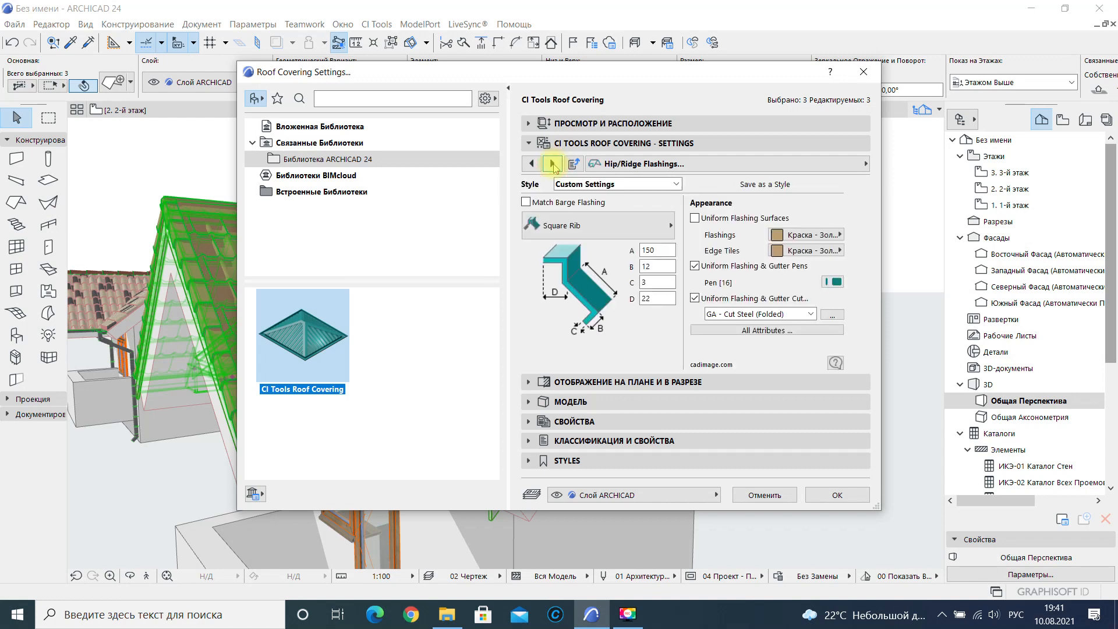
pyautogui.click(552, 164)
pyautogui.click(554, 163)
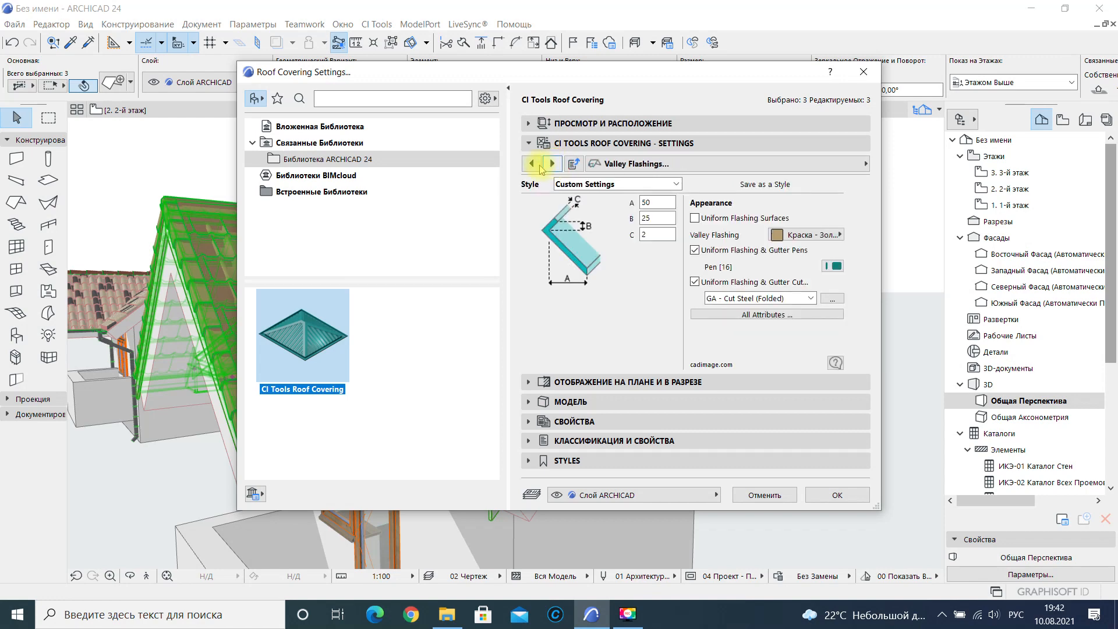
pyautogui.click(537, 165)
pyautogui.click(552, 164)
pyautogui.click(554, 165)
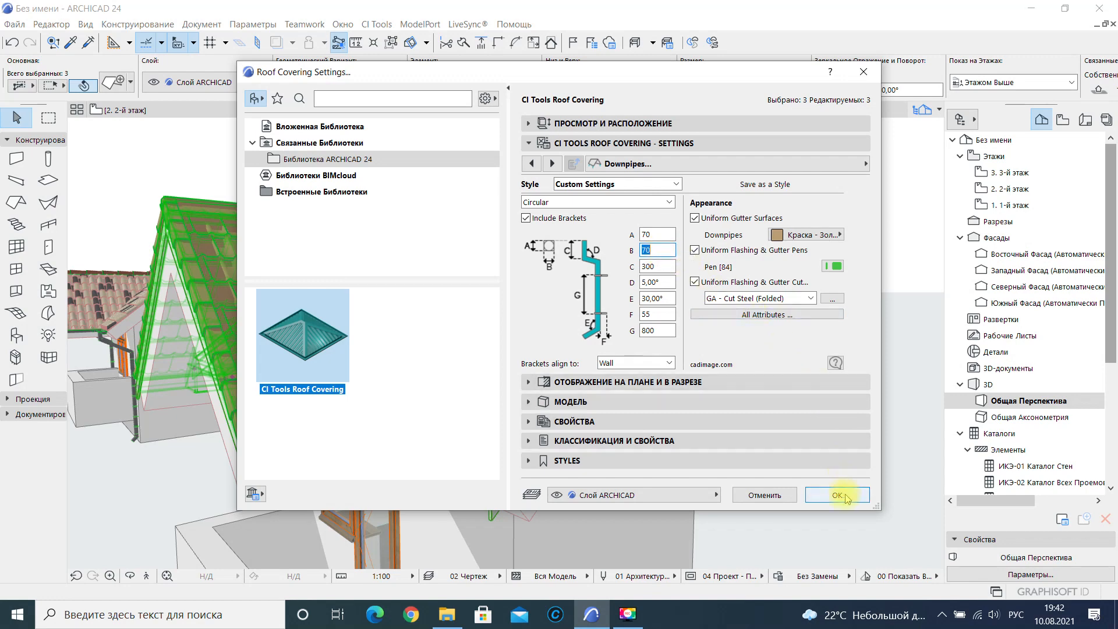
pyautogui.click(818, 234)
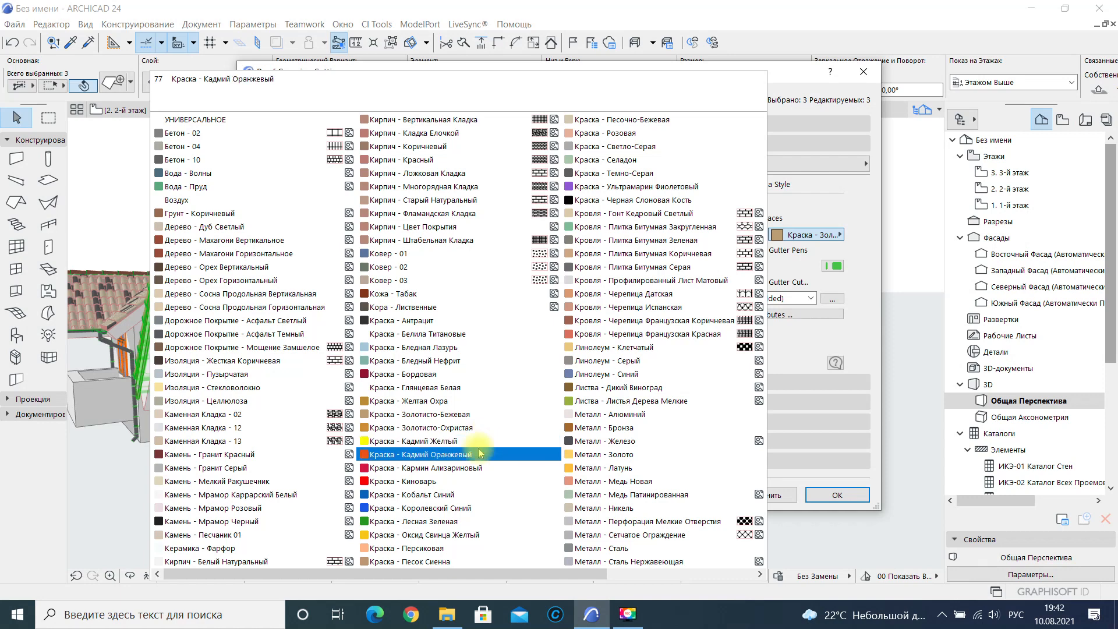
pyautogui.click(460, 454)
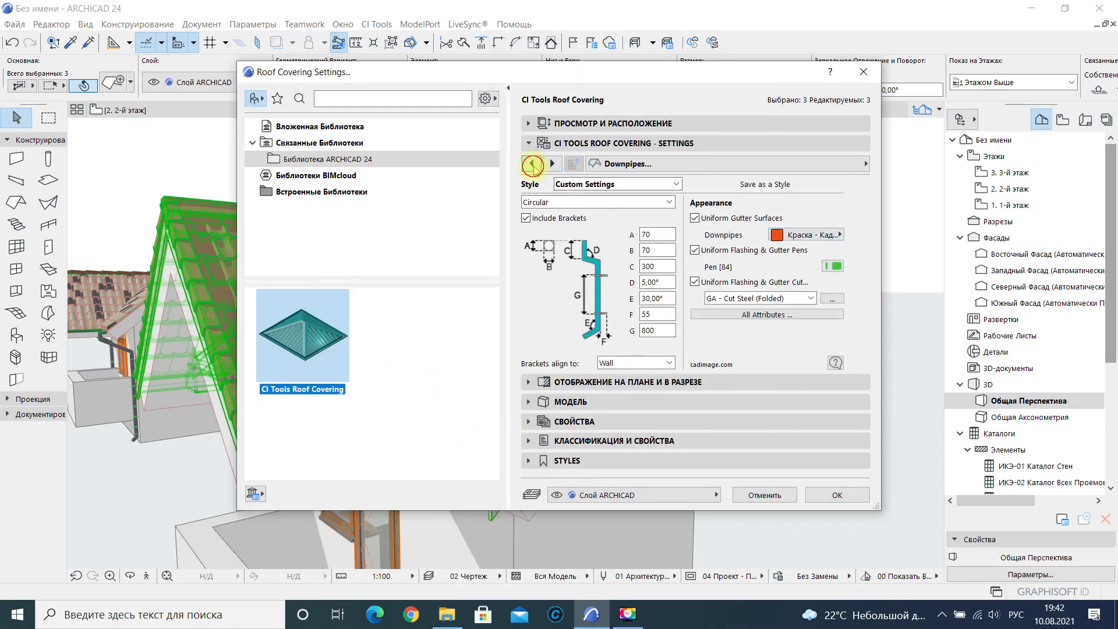
# Set the tile cladding surface to Краска - Кадмий Желтый and apply the settings to the three roof coverings.
pyautogui.click(532, 165)
pyautogui.click(533, 165)
pyautogui.click(533, 165)
pyautogui.click(533, 165)
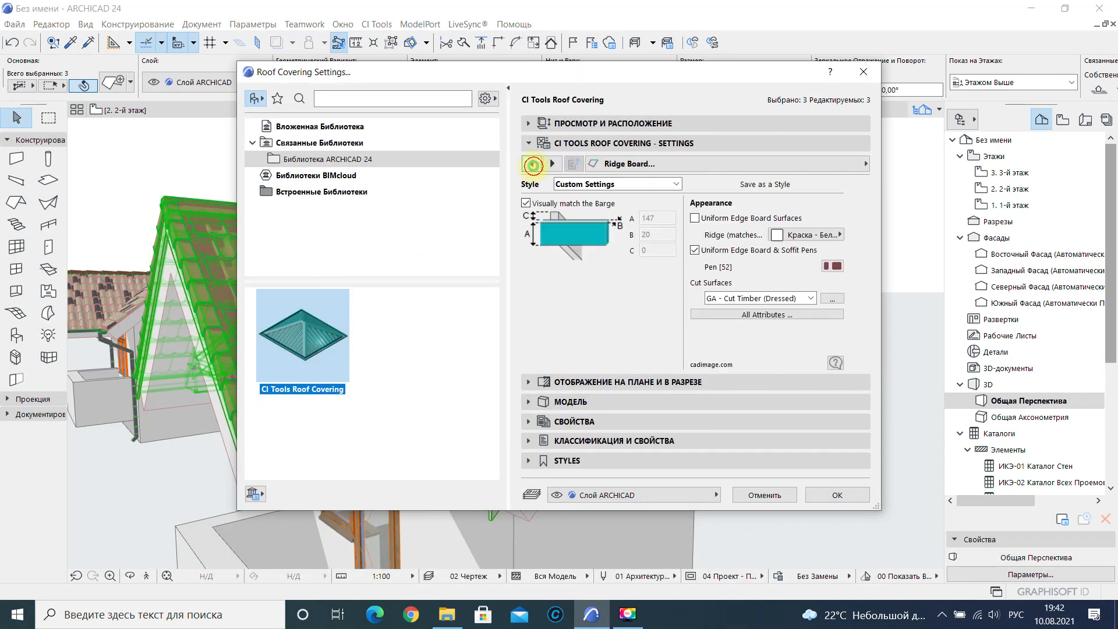
pyautogui.click(533, 165)
pyautogui.click(532, 165)
pyautogui.click(533, 166)
pyautogui.click(532, 165)
pyautogui.click(533, 165)
pyautogui.click(533, 165)
pyautogui.click(606, 165)
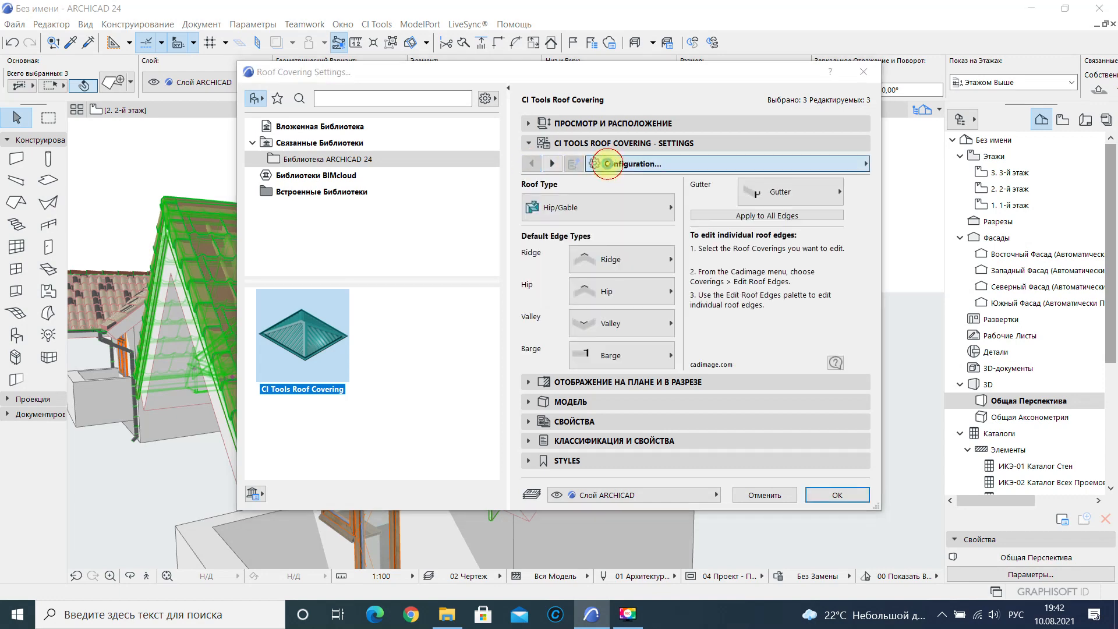
pyautogui.click(552, 163)
pyautogui.click(551, 164)
pyautogui.click(777, 221)
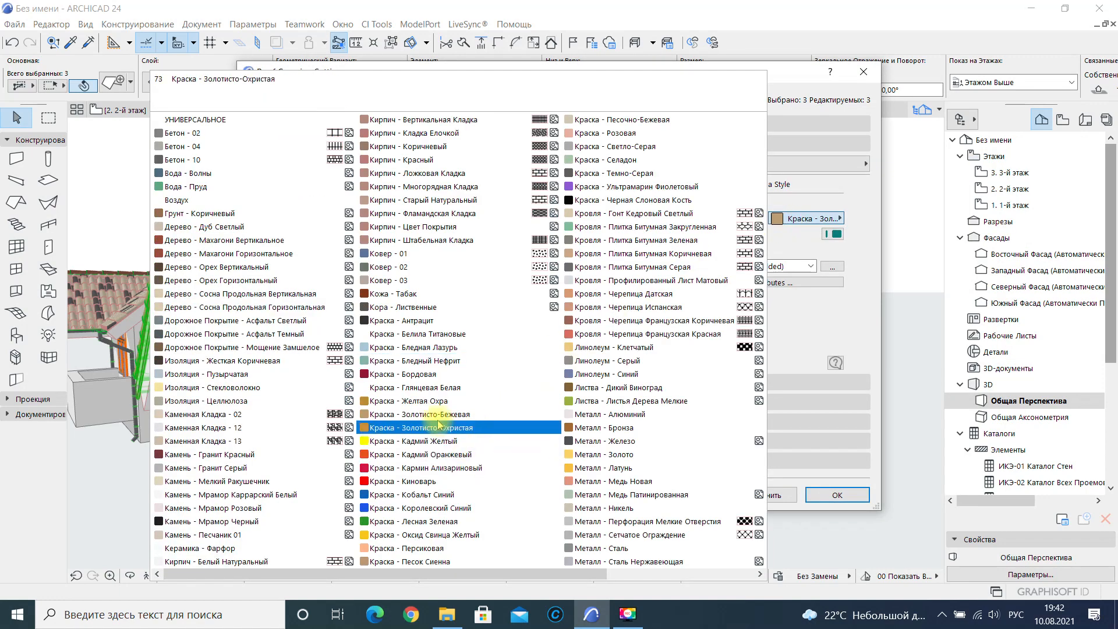
pyautogui.click(457, 440)
pyautogui.click(821, 494)
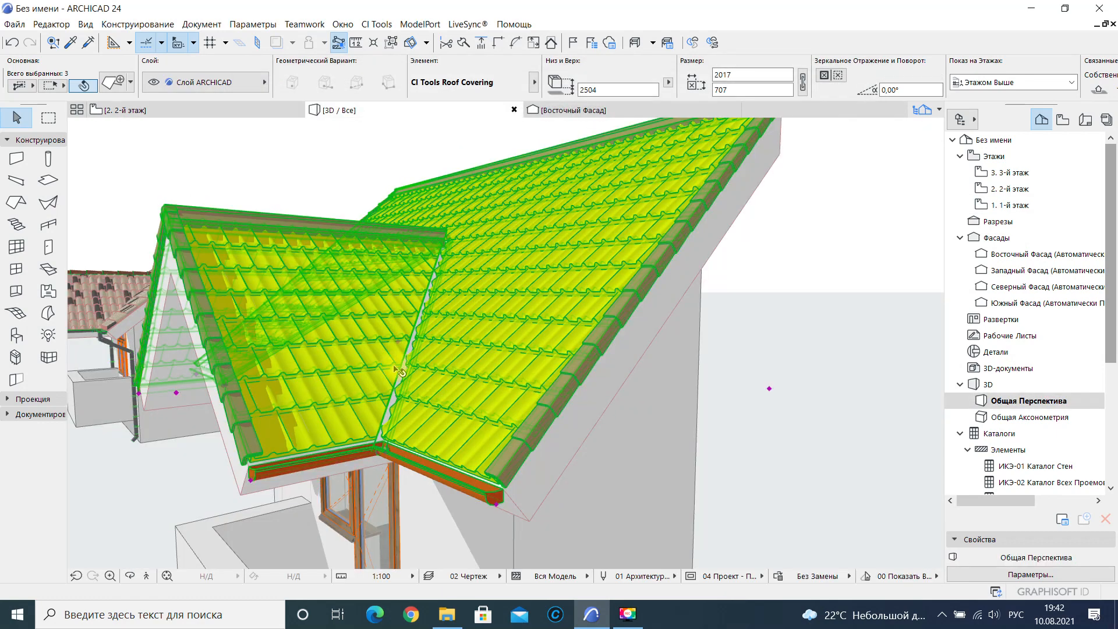
# Place the main roof covering's downpipe along its gutter by stretching its hotspot from the outer gutter end to about 878.
pyautogui.moveTo(368, 373); pyautogui.dragTo(520, 330, button='middle')
pyautogui.press('Escape')
pyautogui.scroll(2, 512, 314)
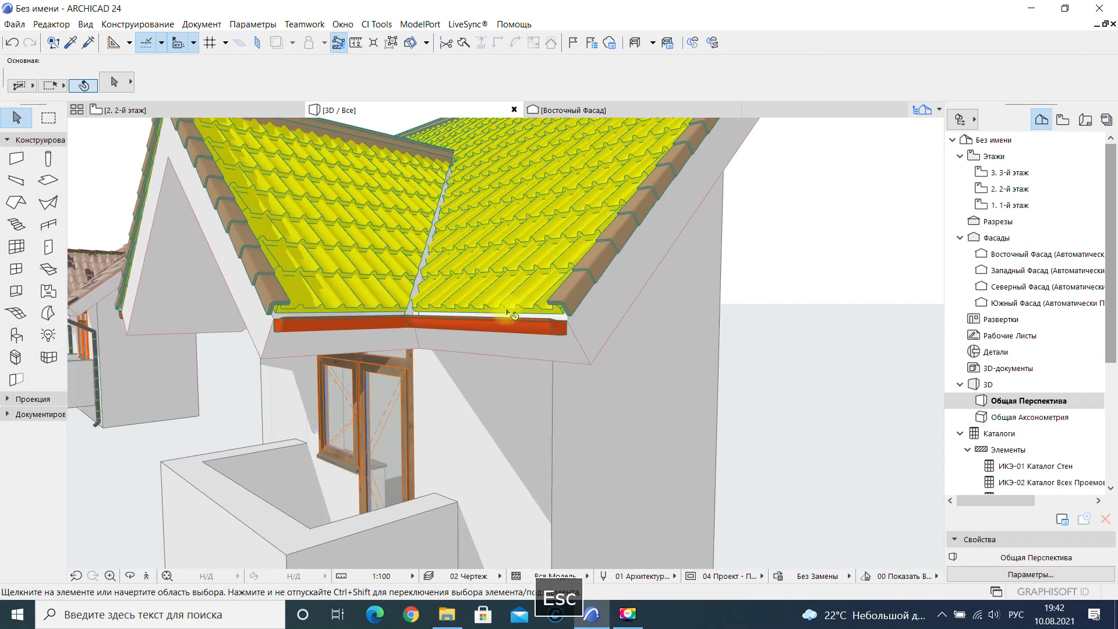
pyautogui.click(526, 289)
pyautogui.click(559, 341)
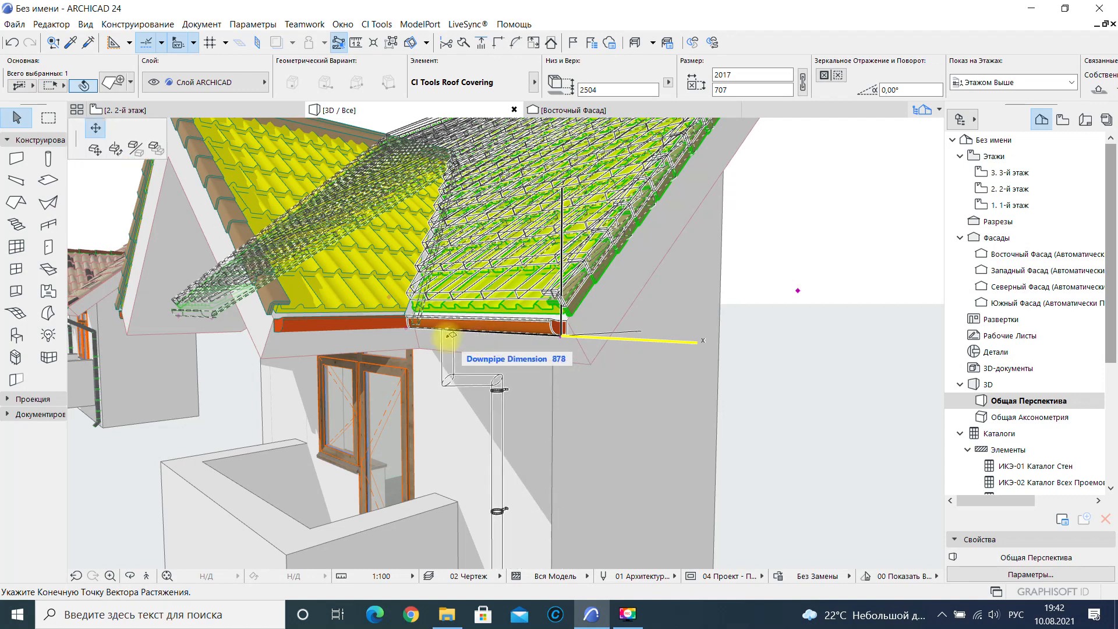
pyautogui.click(451, 335)
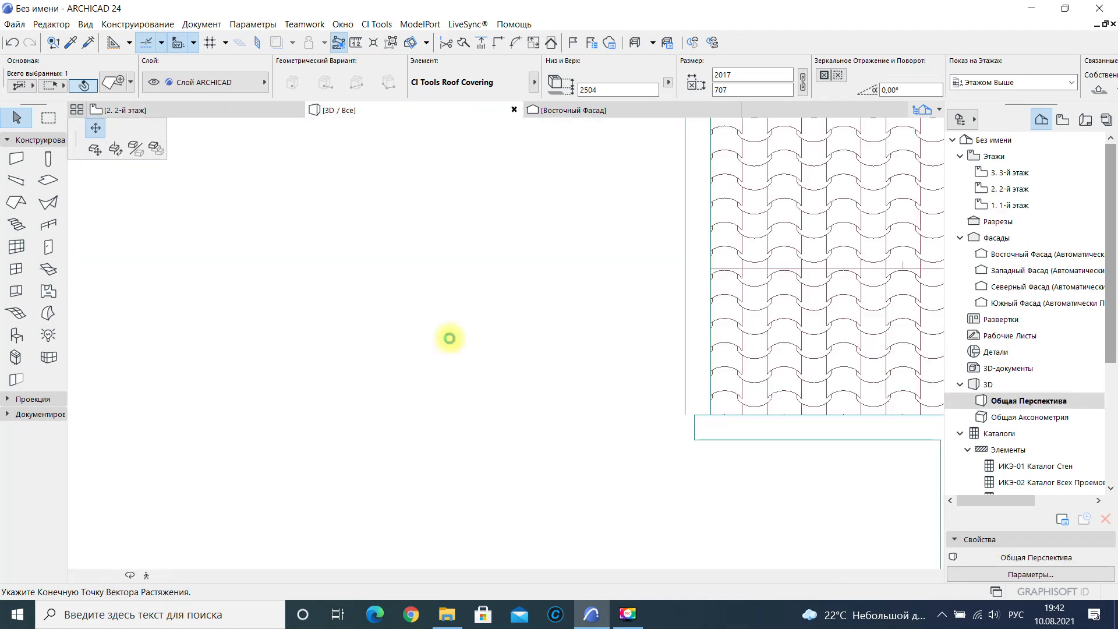
# In the 2nd-floor plan, turn off the surface hatching of the three grouped roof planes.
pyautogui.doubleClick(1011, 189)
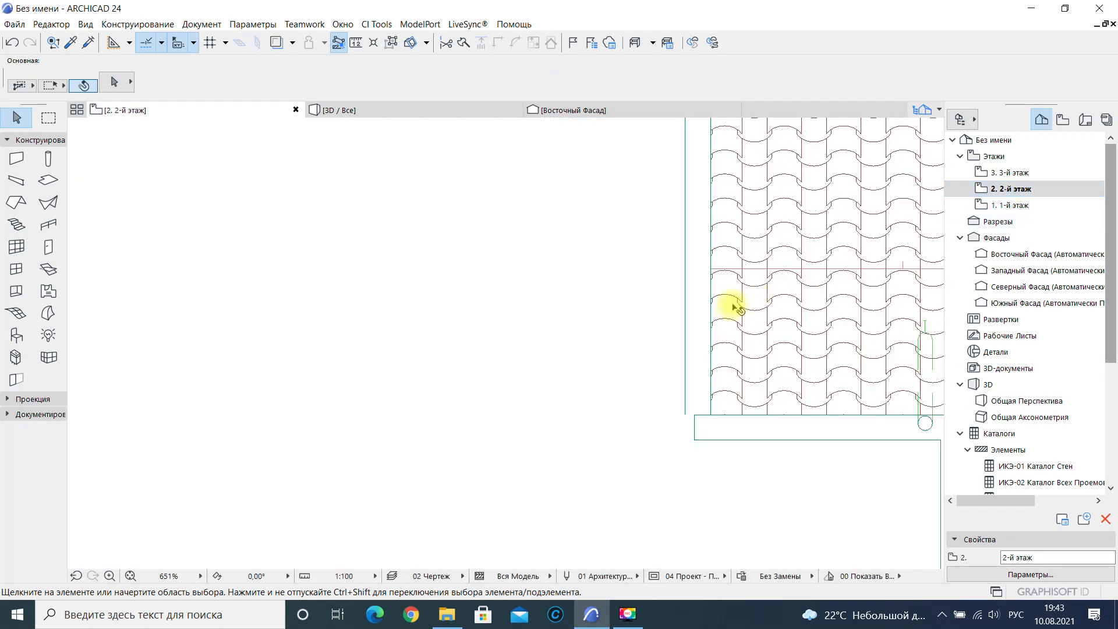
pyautogui.scroll(-10, 736, 307)
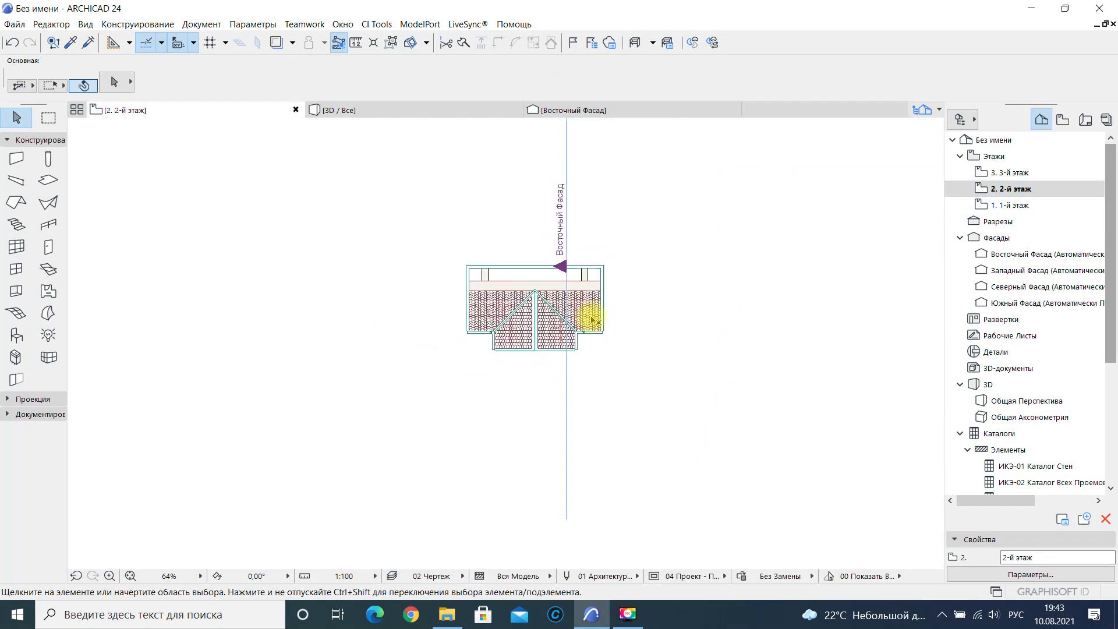
pyautogui.scroll(-1, 599, 321)
pyautogui.scroll(6, 584, 316)
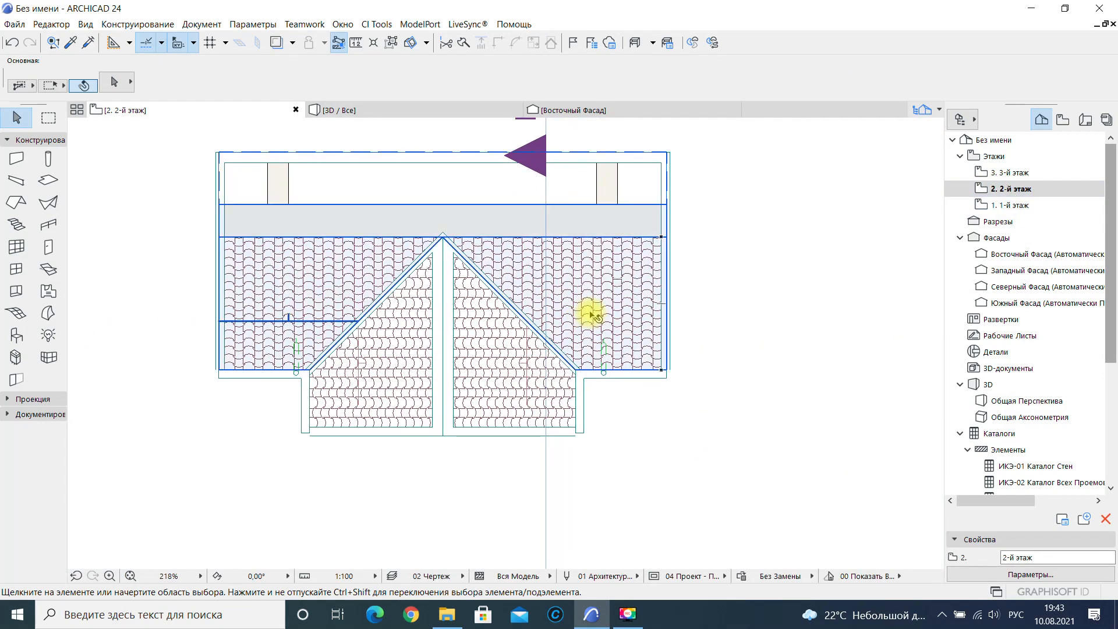
pyautogui.click(524, 362)
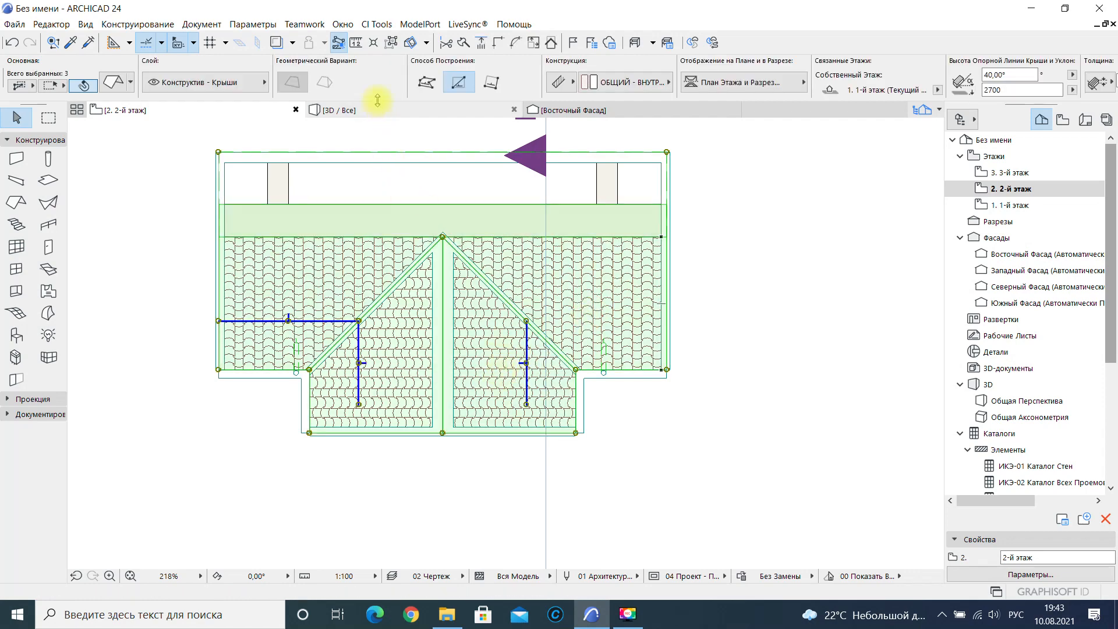
pyautogui.hotkey('ctrl', 't')
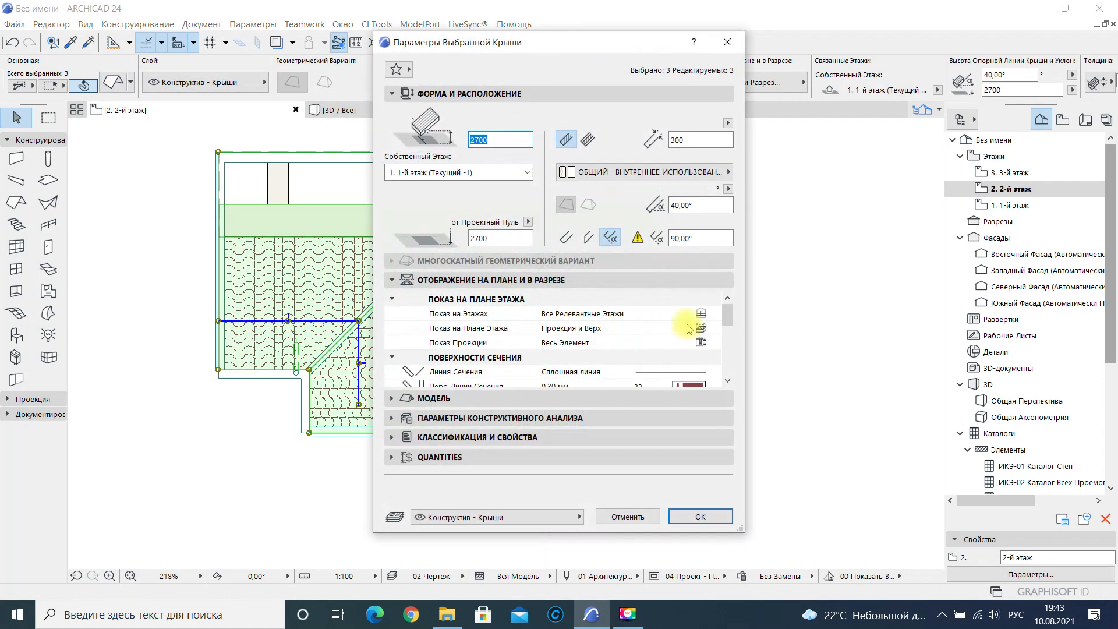
pyautogui.scroll(-5, 703, 348)
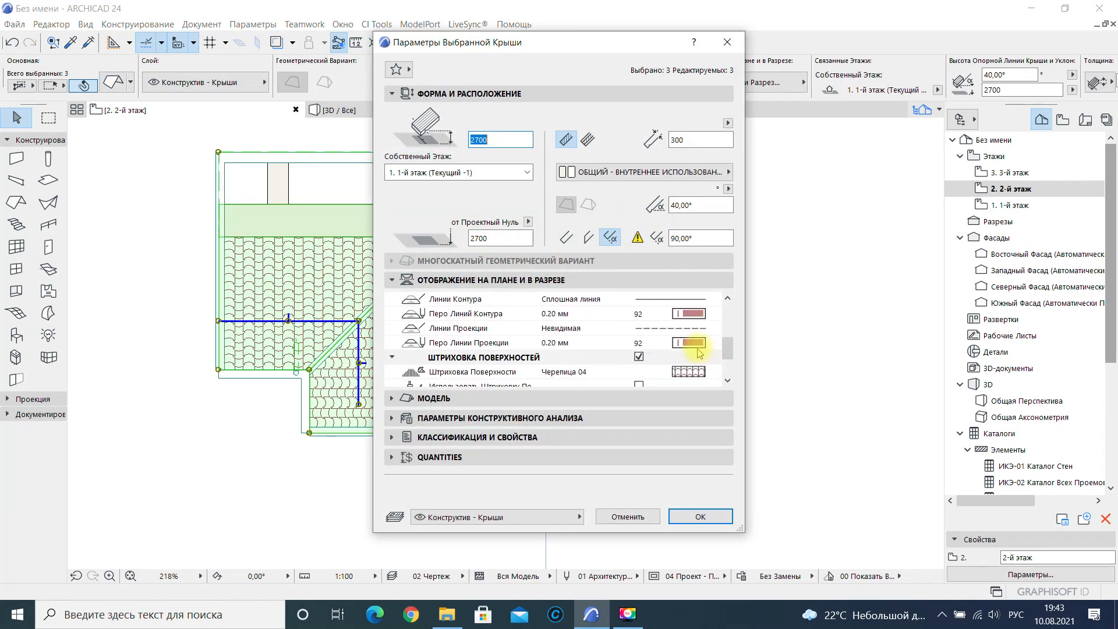
pyautogui.click(639, 359)
pyautogui.click(699, 516)
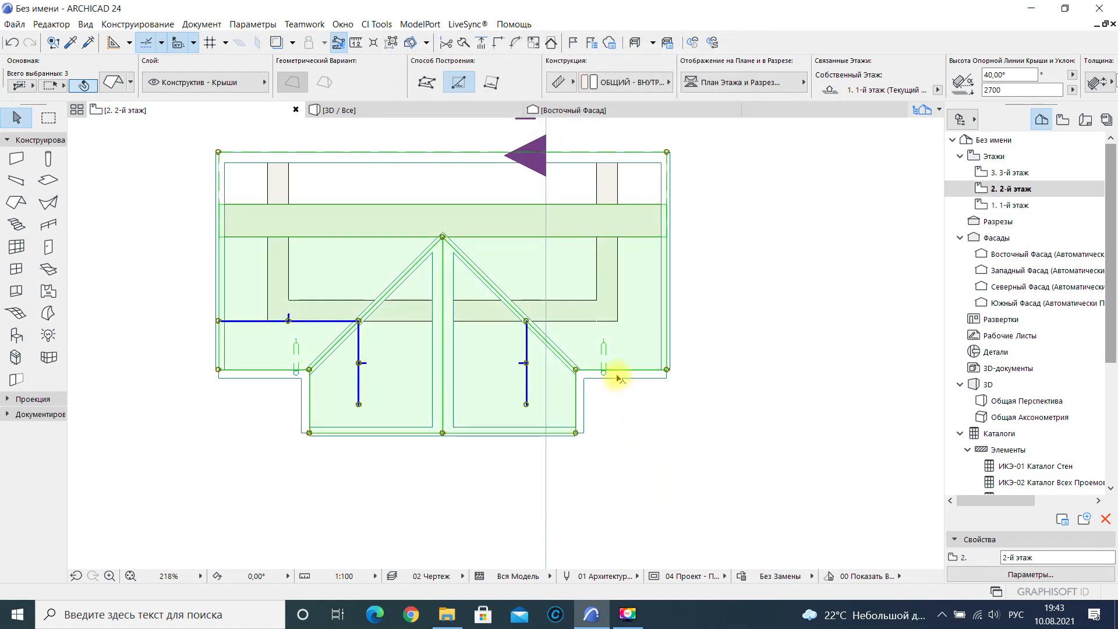
# Stretch the eastern downpipe of the main roof covering back to the outer face of the house wall.
pyautogui.scroll(5, 608, 373)
pyautogui.press('Escape')
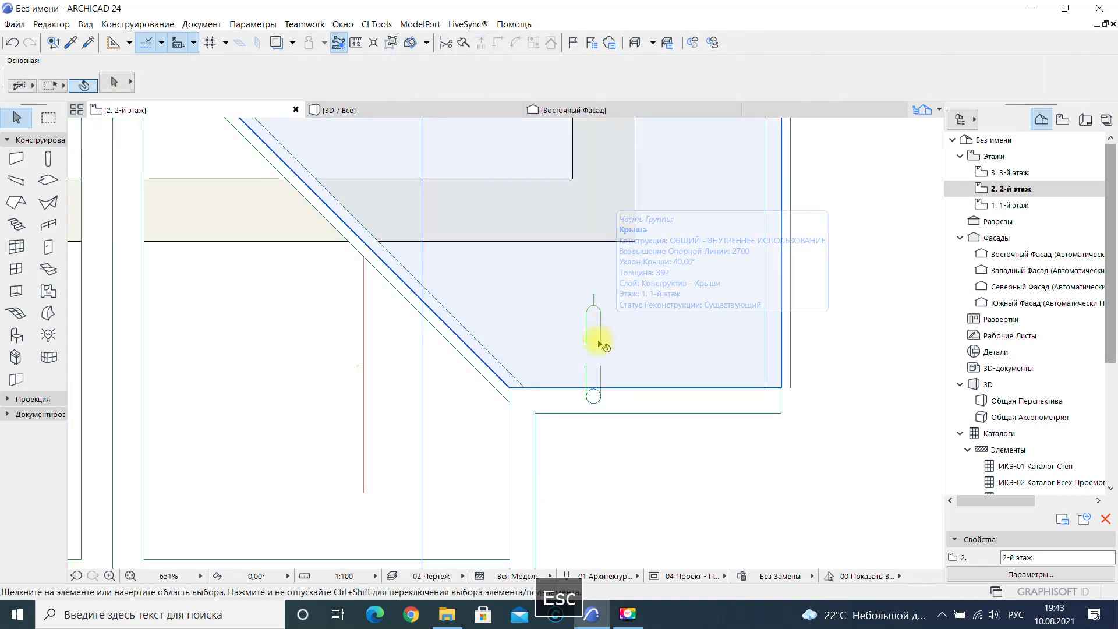
pyautogui.click(596, 399)
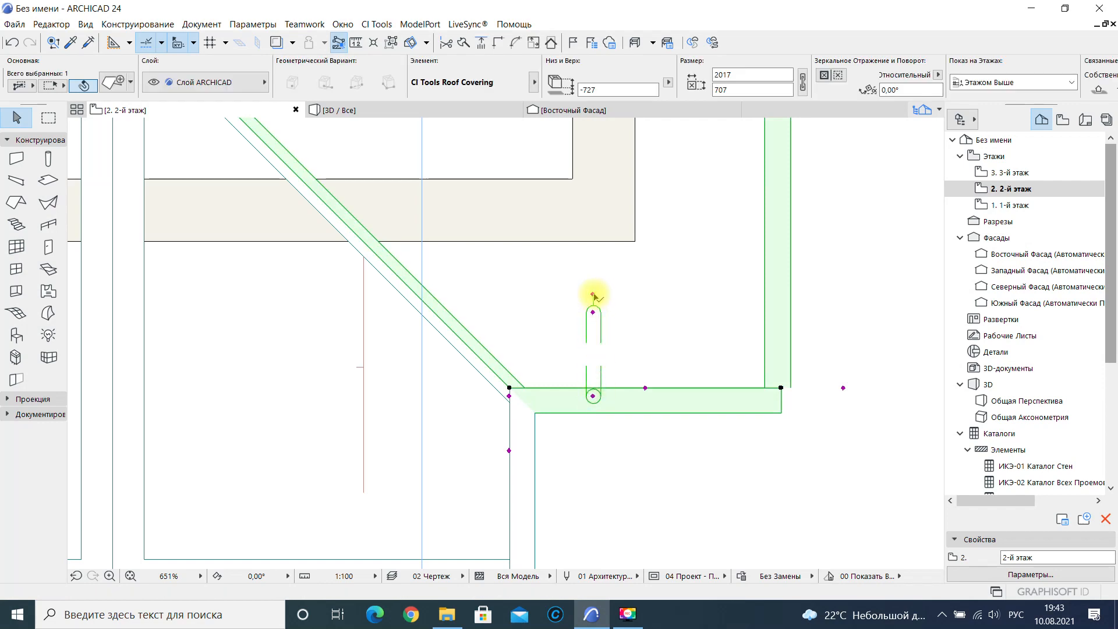
pyautogui.click(594, 295)
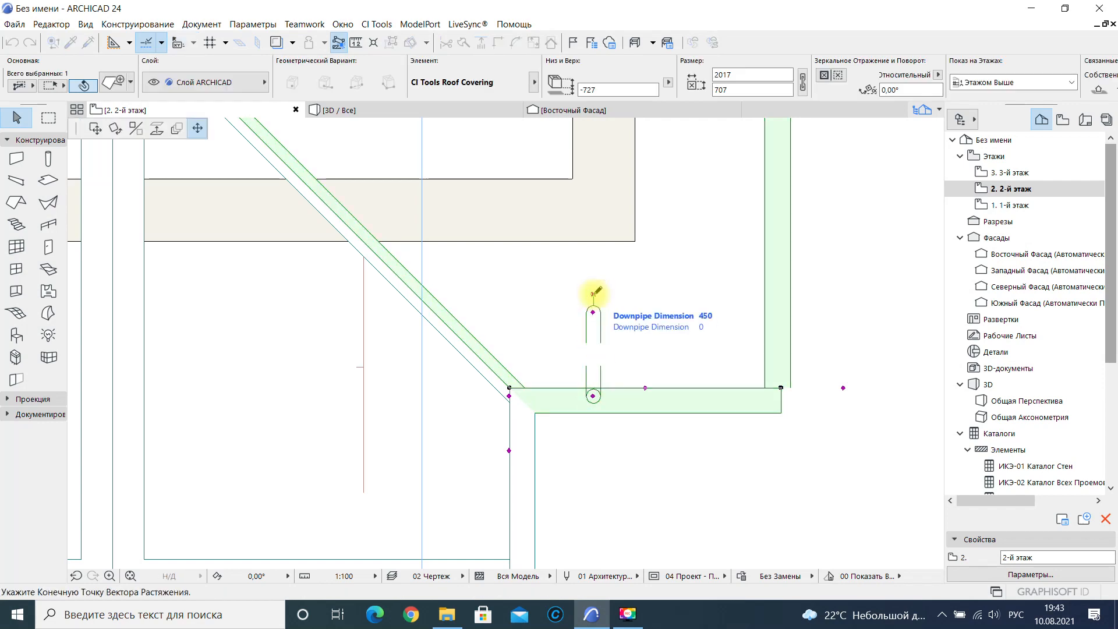
pyautogui.click(637, 237)
# Stretch the western downpipe back to the same outer wall face, matching the one across the gable.
pyautogui.scroll(-2, 678, 294)
pyautogui.moveTo(679, 295); pyautogui.dragTo(437, 344, button='middle')
pyautogui.click(283, 325)
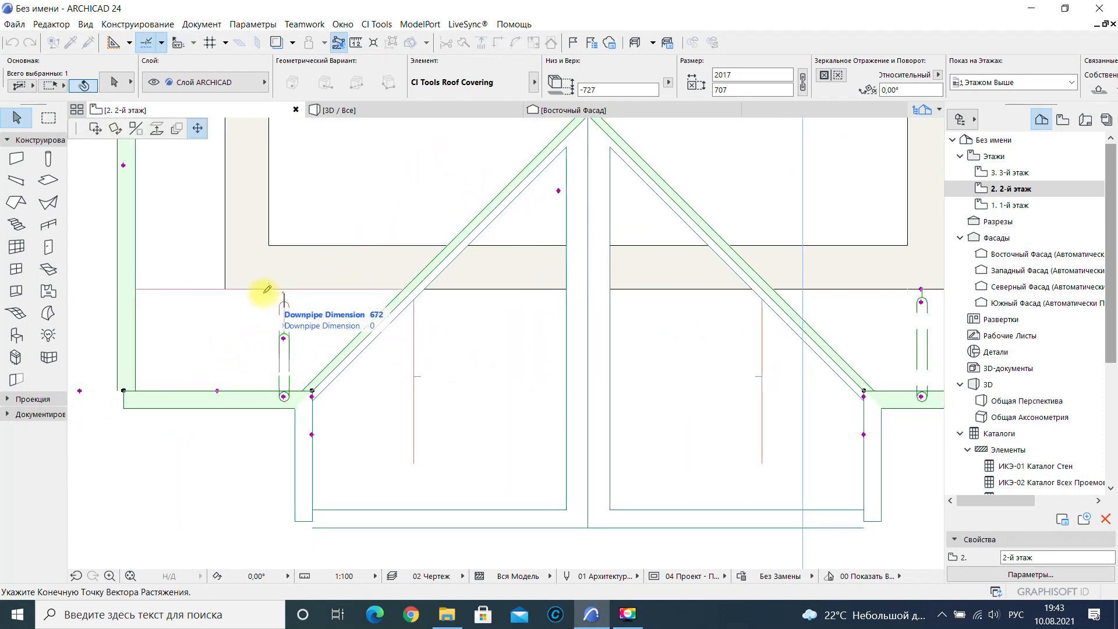
pyautogui.click(229, 288)
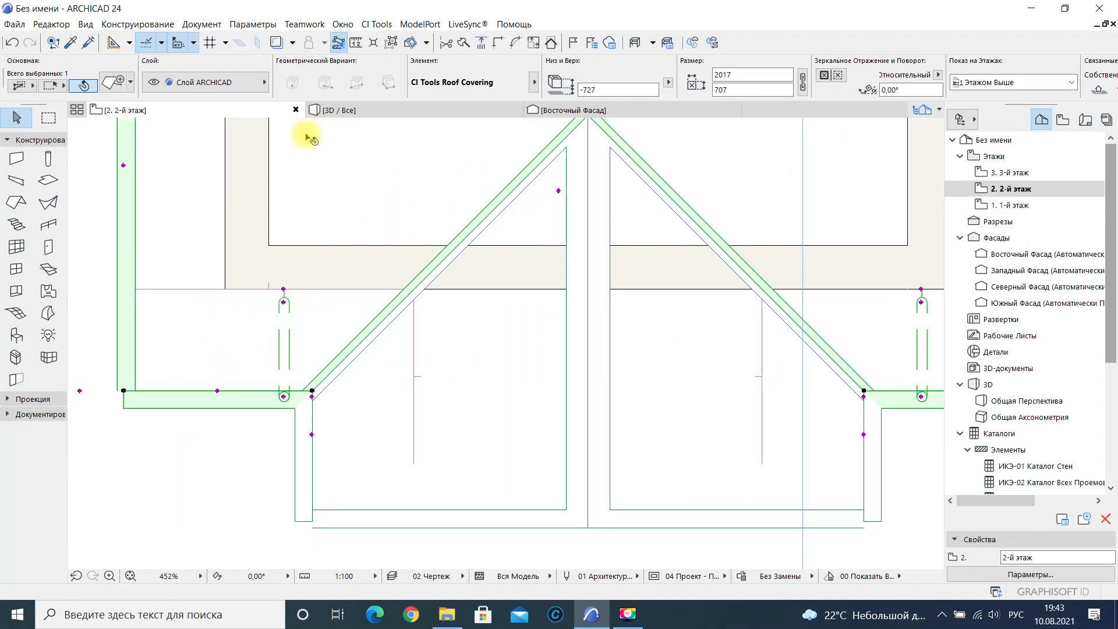
# In the 3D view, move the entire yellow-roofed house closer to the first house.
pyautogui.click(336, 110)
pyautogui.keyDown('shift'); pyautogui.moveTo(677, 372); pyautogui.dragTo(675, 336, button='middle'); pyautogui.keyUp('shift')
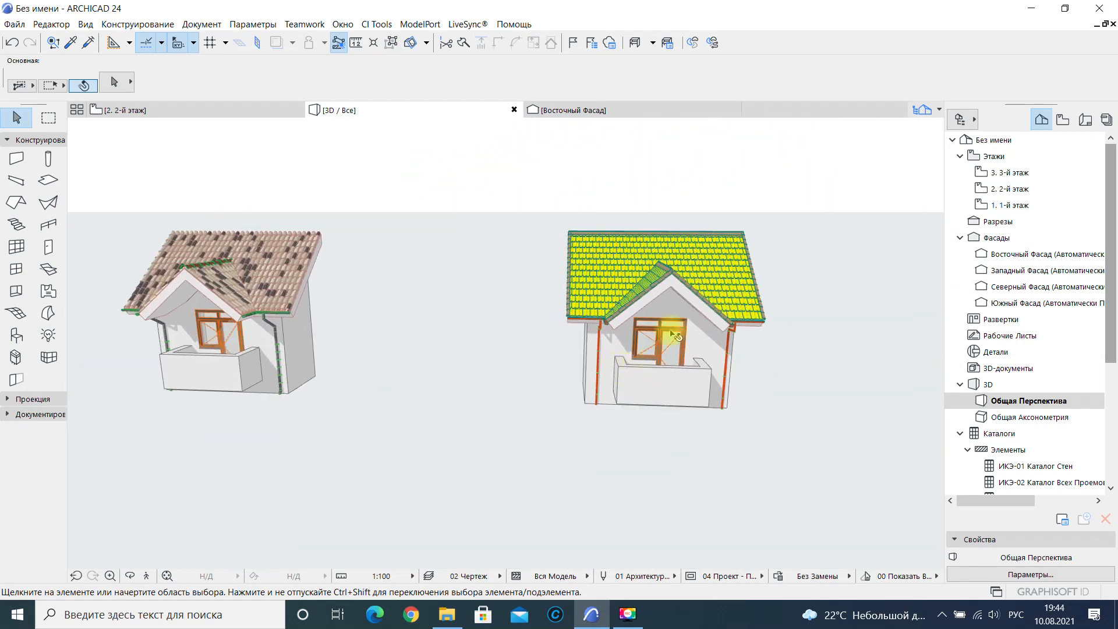
pyautogui.press('Escape')
pyautogui.moveTo(801, 198); pyautogui.dragTo(479, 420)
pyautogui.click(584, 403)
pyautogui.click(386, 396)
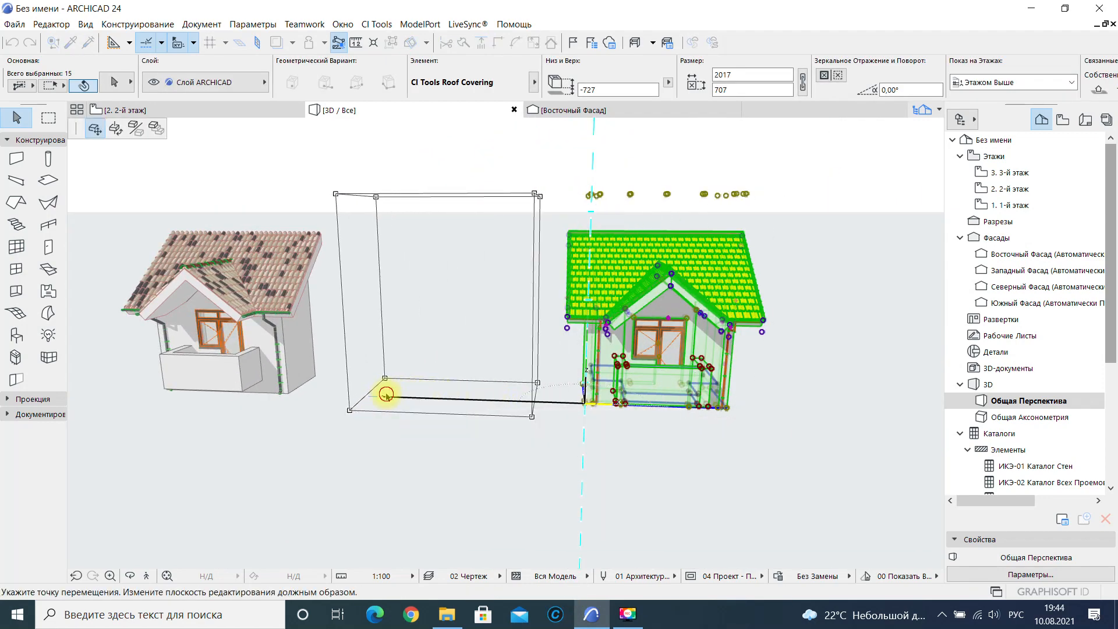
pyautogui.press('Escape')
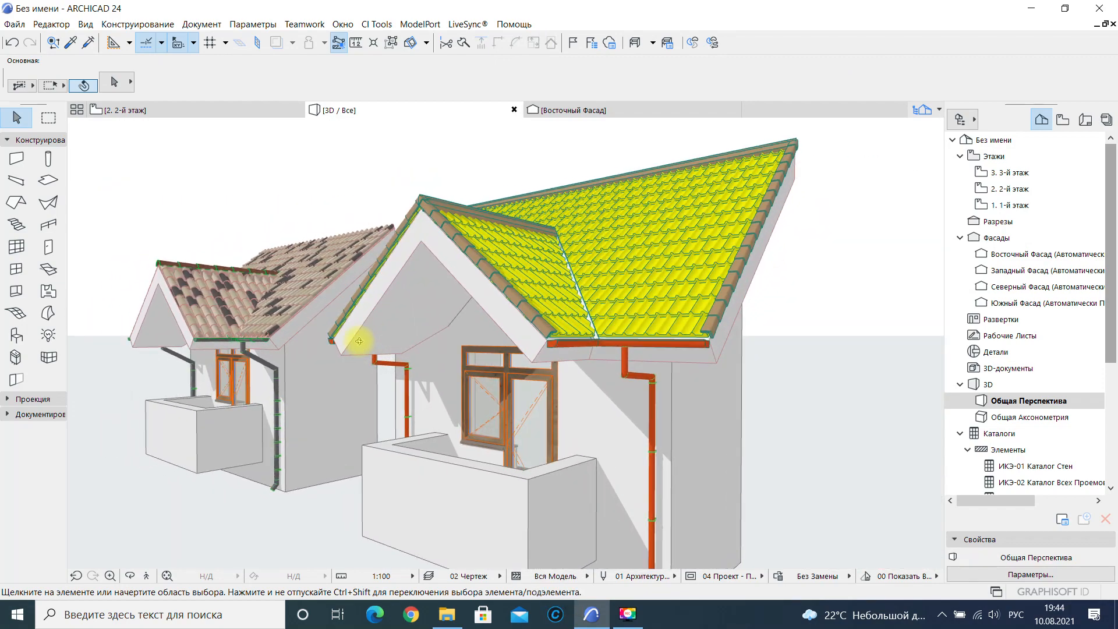